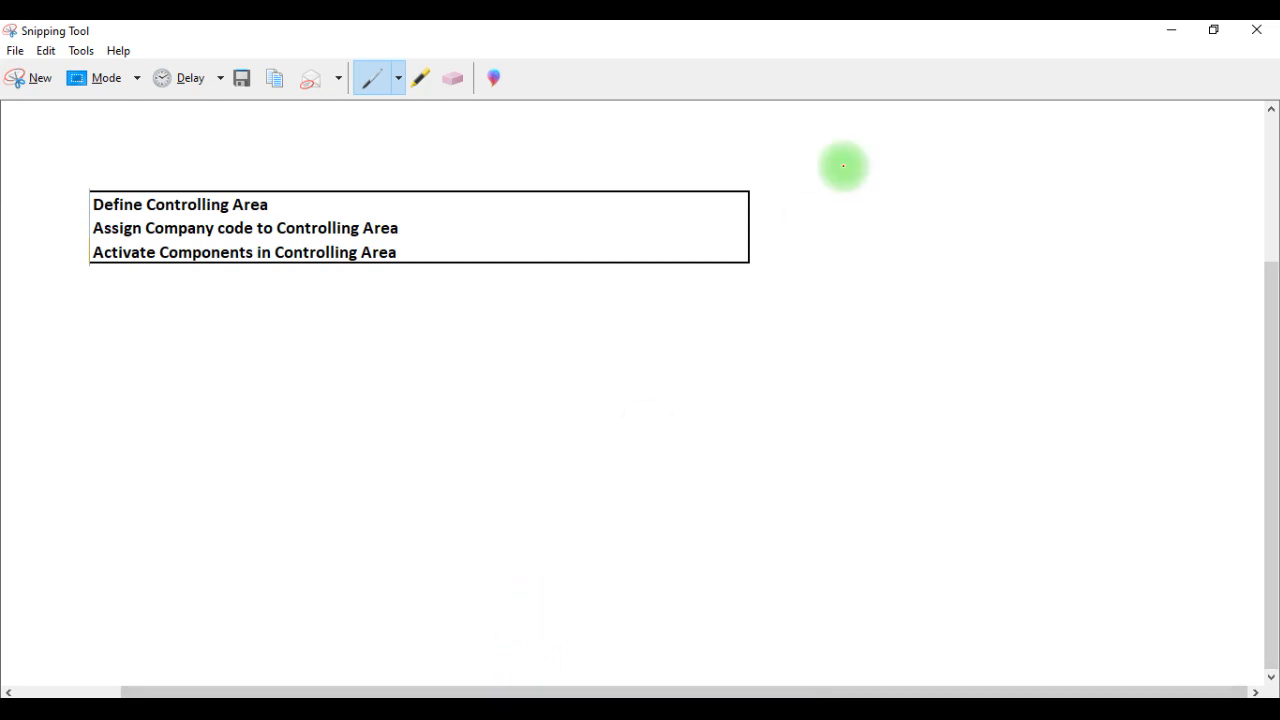
- Switch to SAP Easy Access and open the SAP Reference IMG through transaction SPRO
left_click(1171, 30)
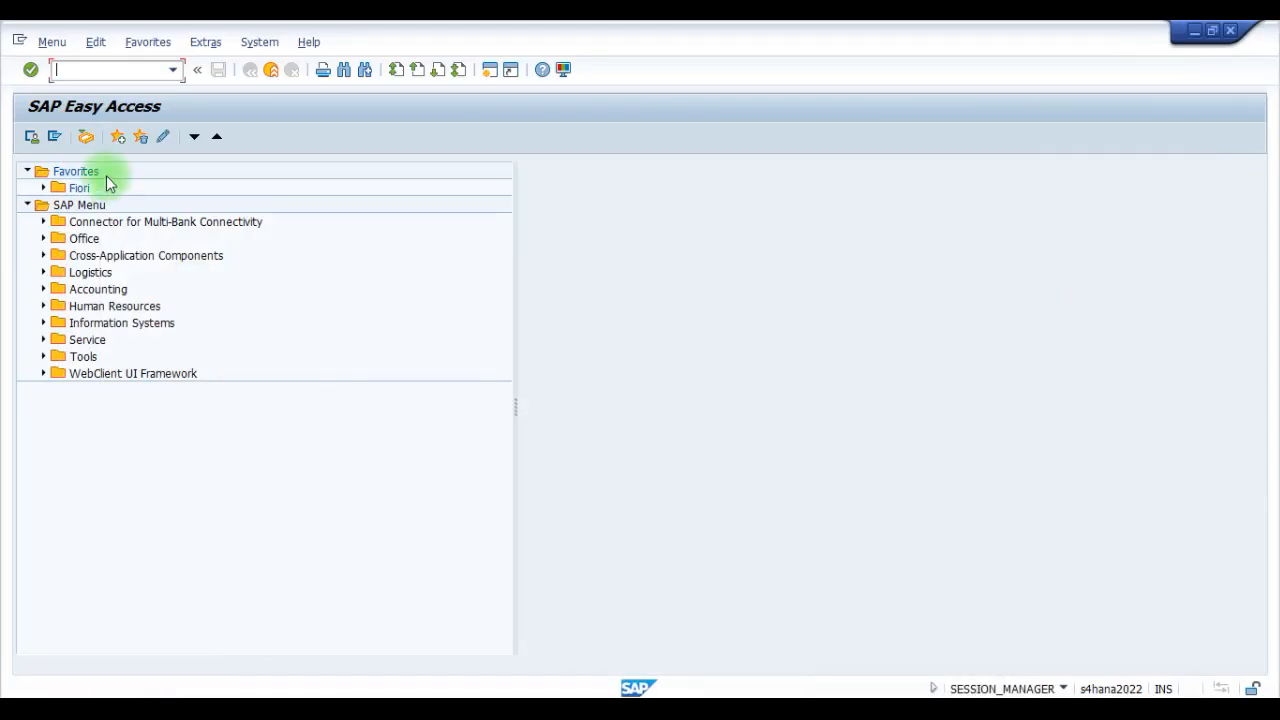
type("spro")
key("Return")
left_click(87, 137)
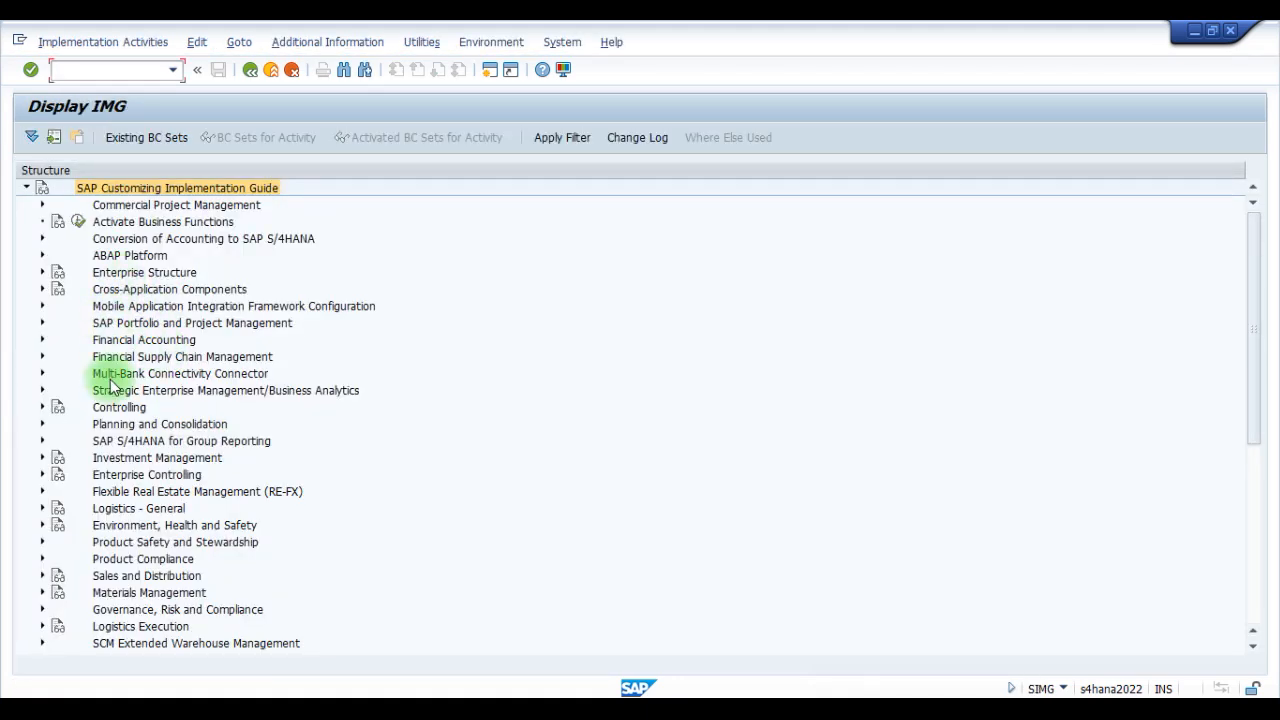
- Expand Enterprise Structure, Definition and Controlling in the IMG structure and select the Maintain Controlling Area activity
left_click(42, 273)
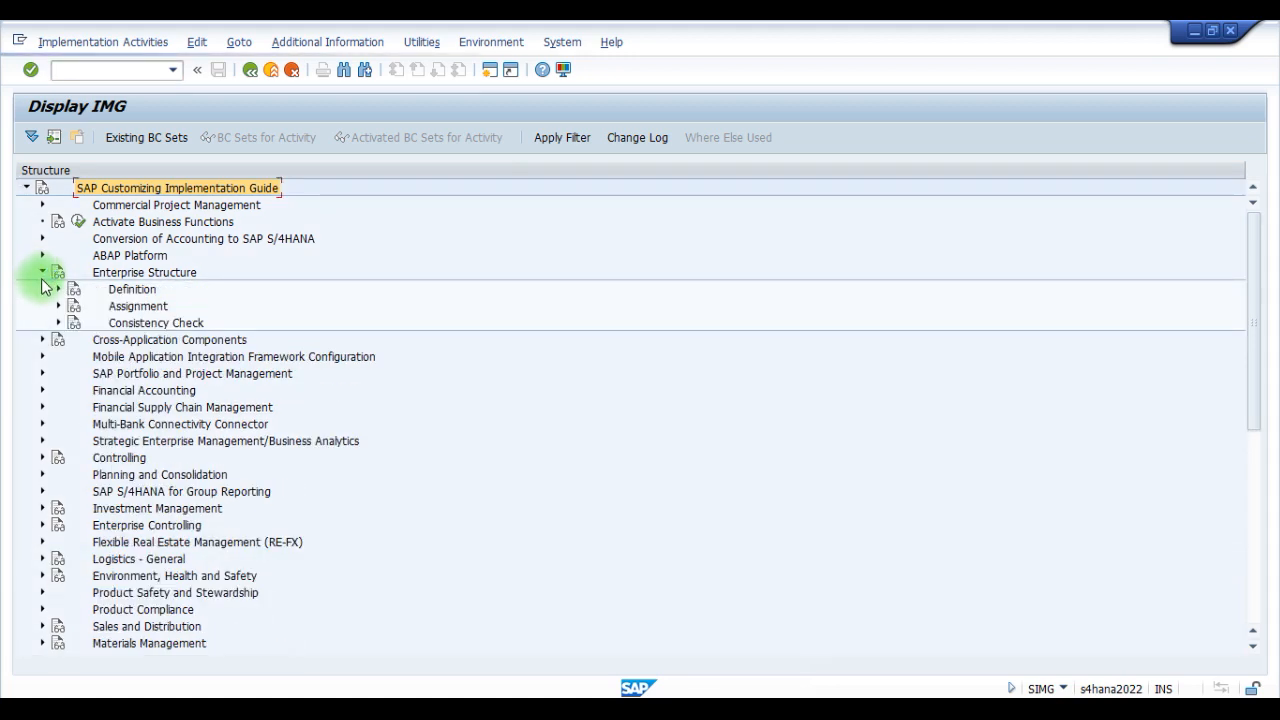
left_click(58, 289)
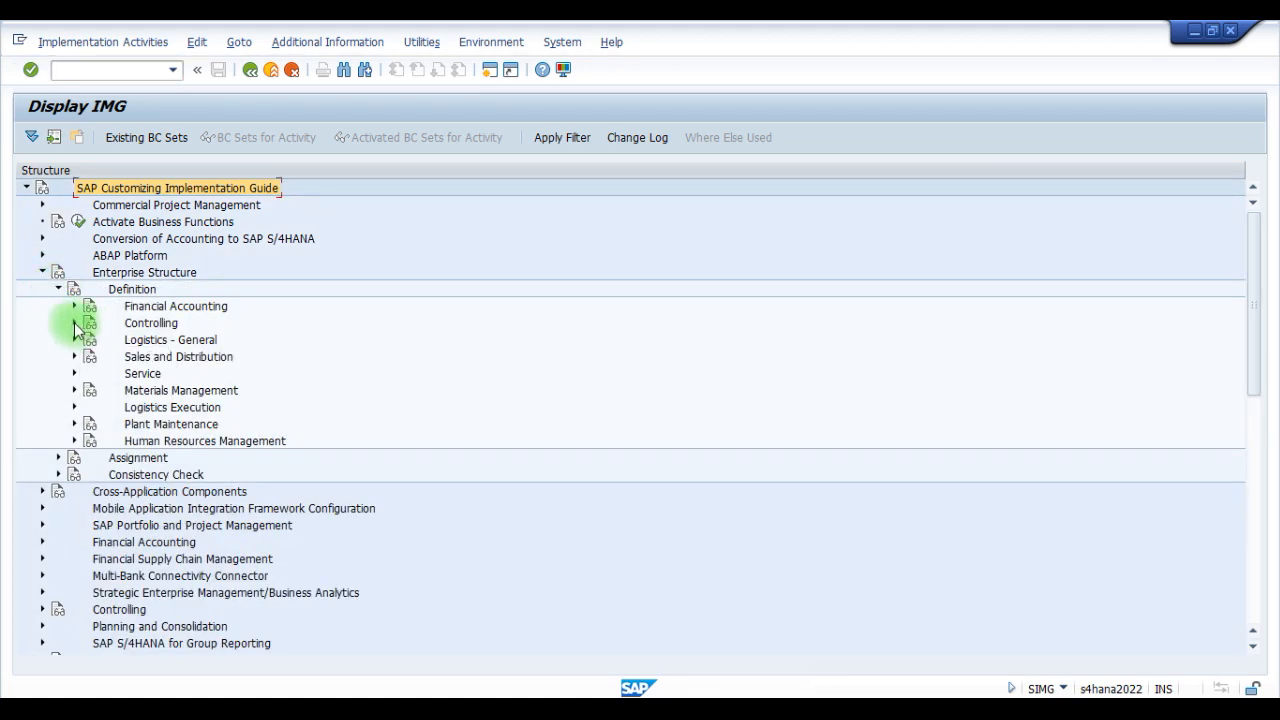
left_click(74, 323)
left_click(172, 339)
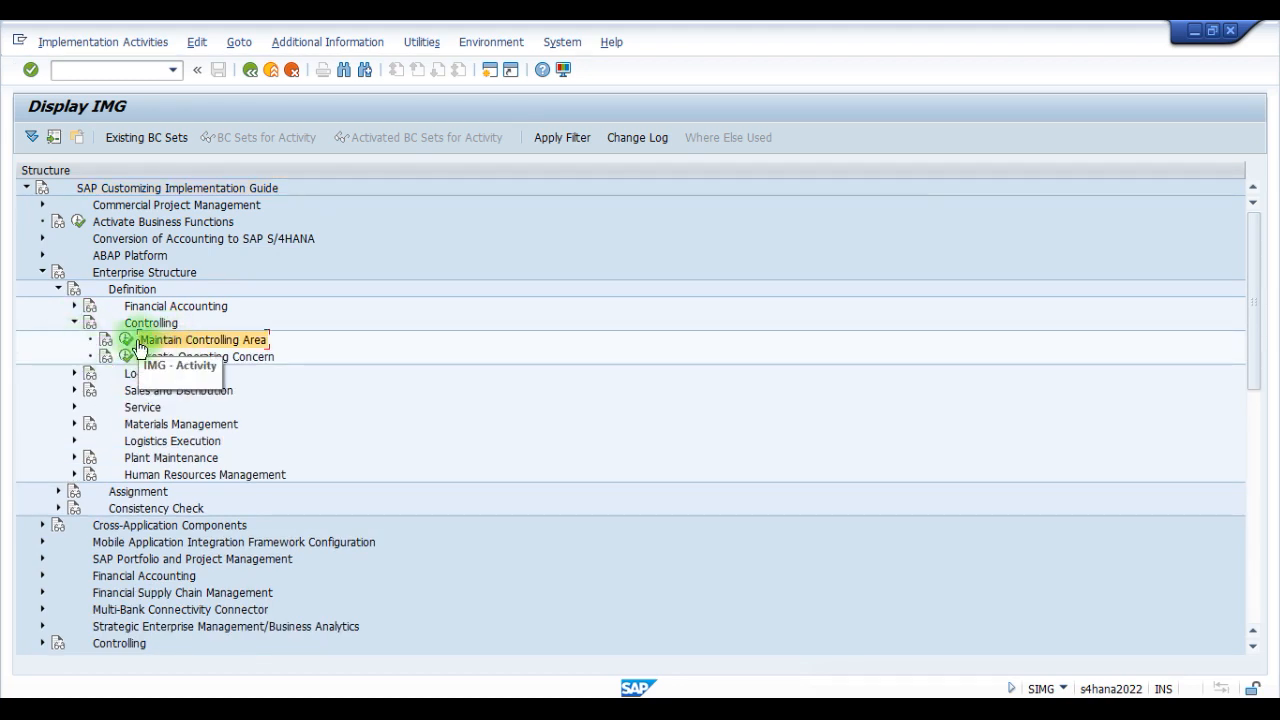
- Show the IMG Activity keys as additional information beside the IMG structure
left_click(329, 42)
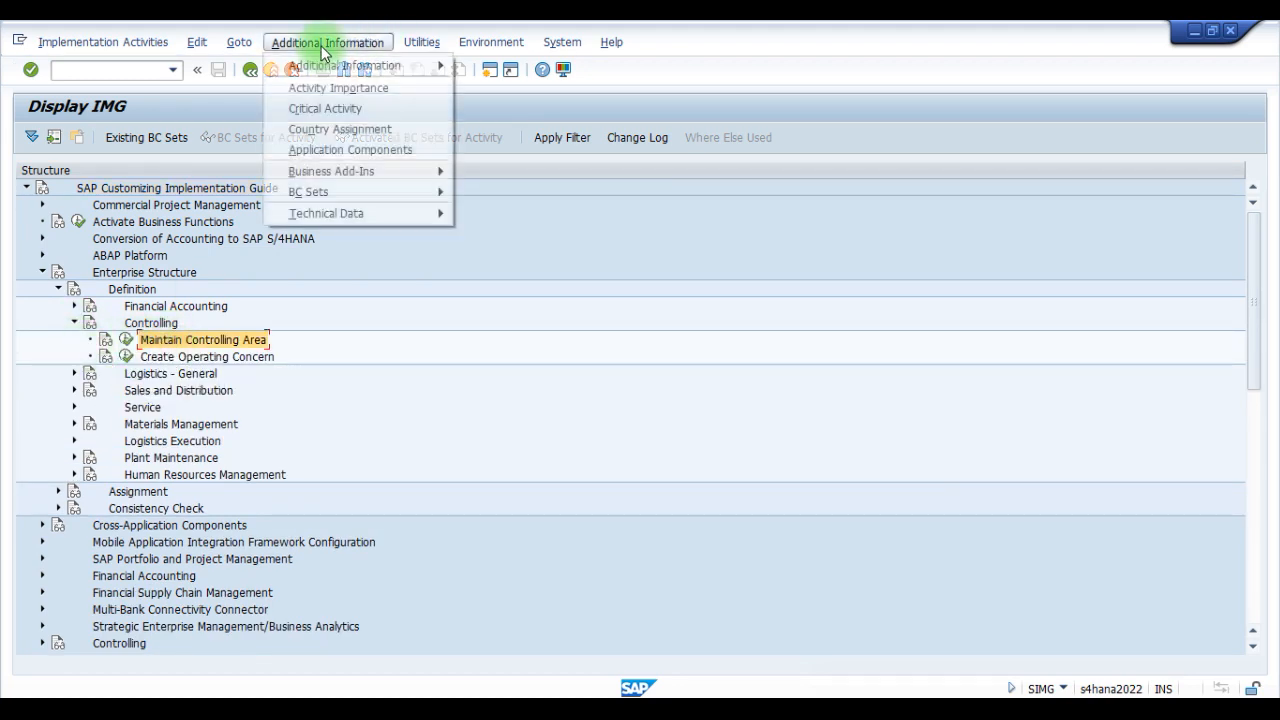
mouse_move(390, 77)
mouse_move(500, 87)
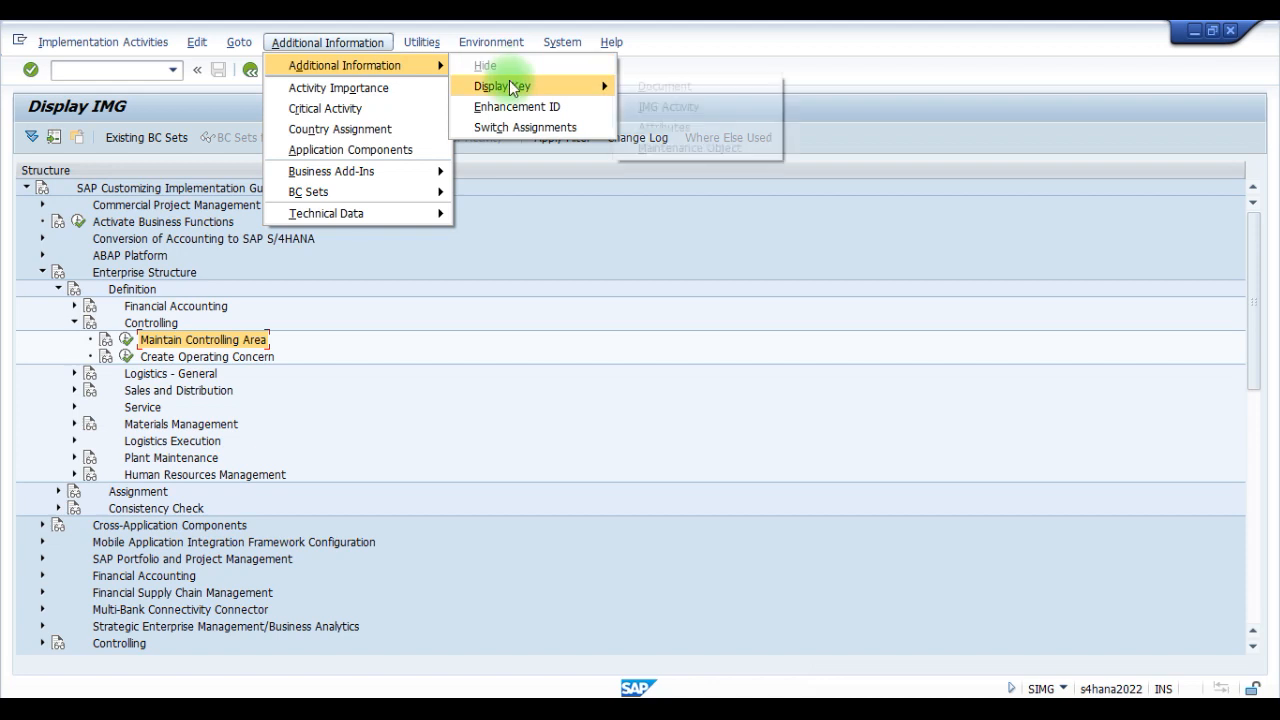
left_click(668, 107)
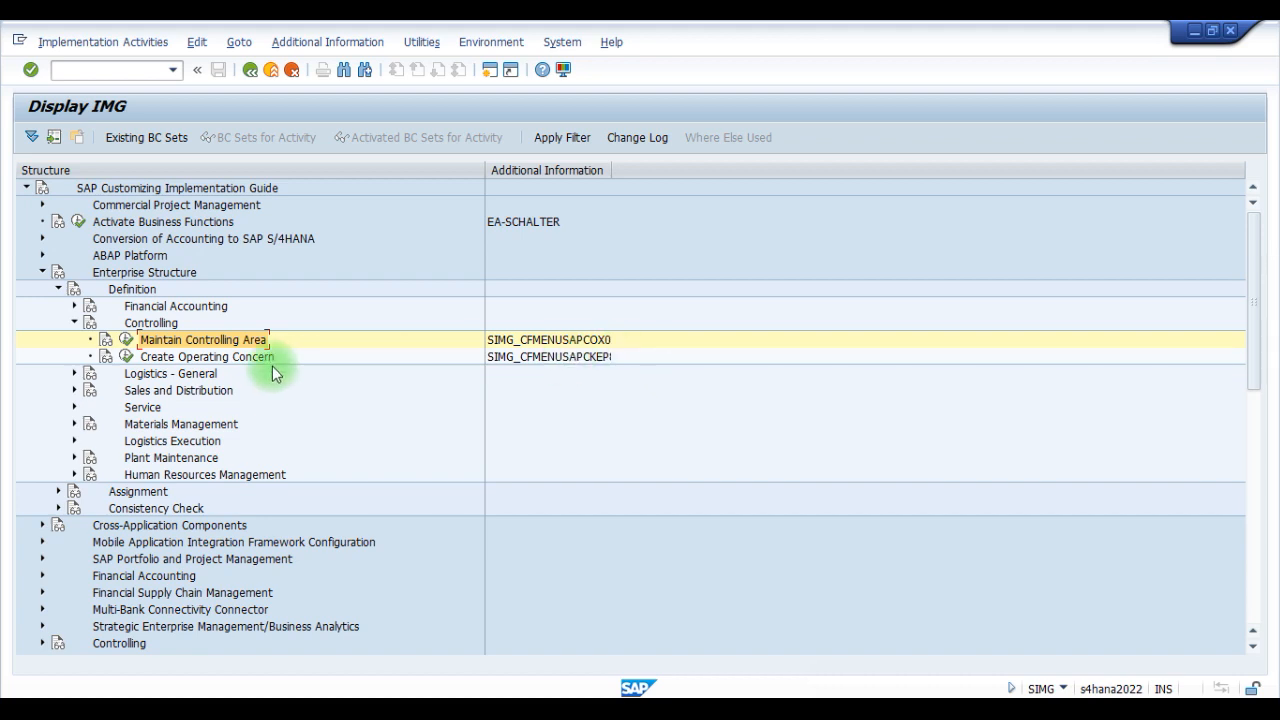
- Execute the Maintain Controlling Area node under Controlling and choose its Maintain Controlling Area activity
left_click(128, 344)
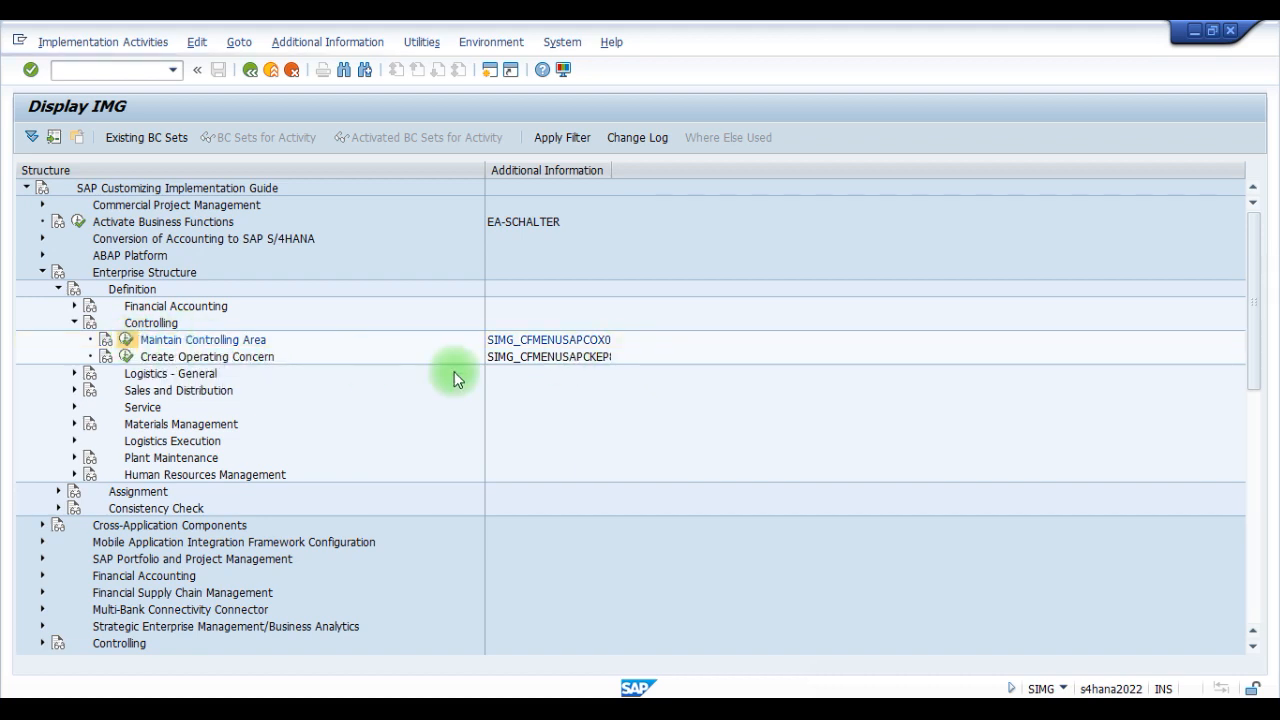
left_click_drag(337, 177, 669, 117)
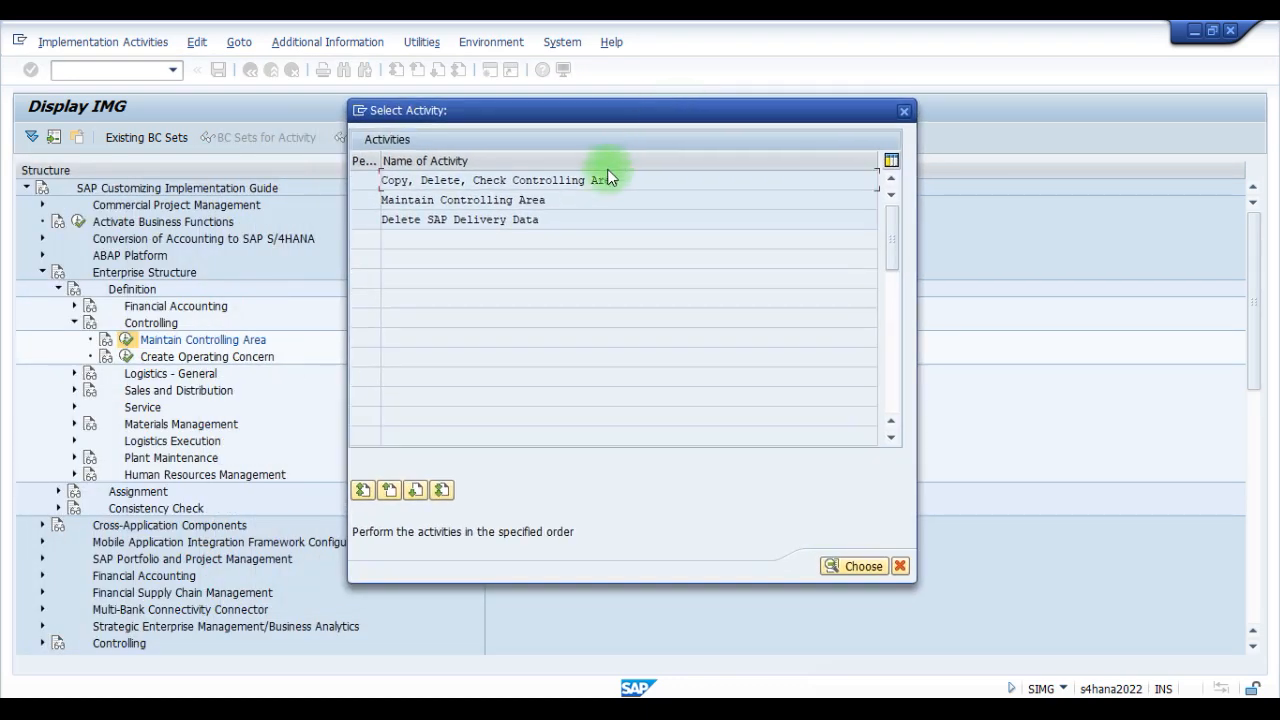
double_click(460, 204)
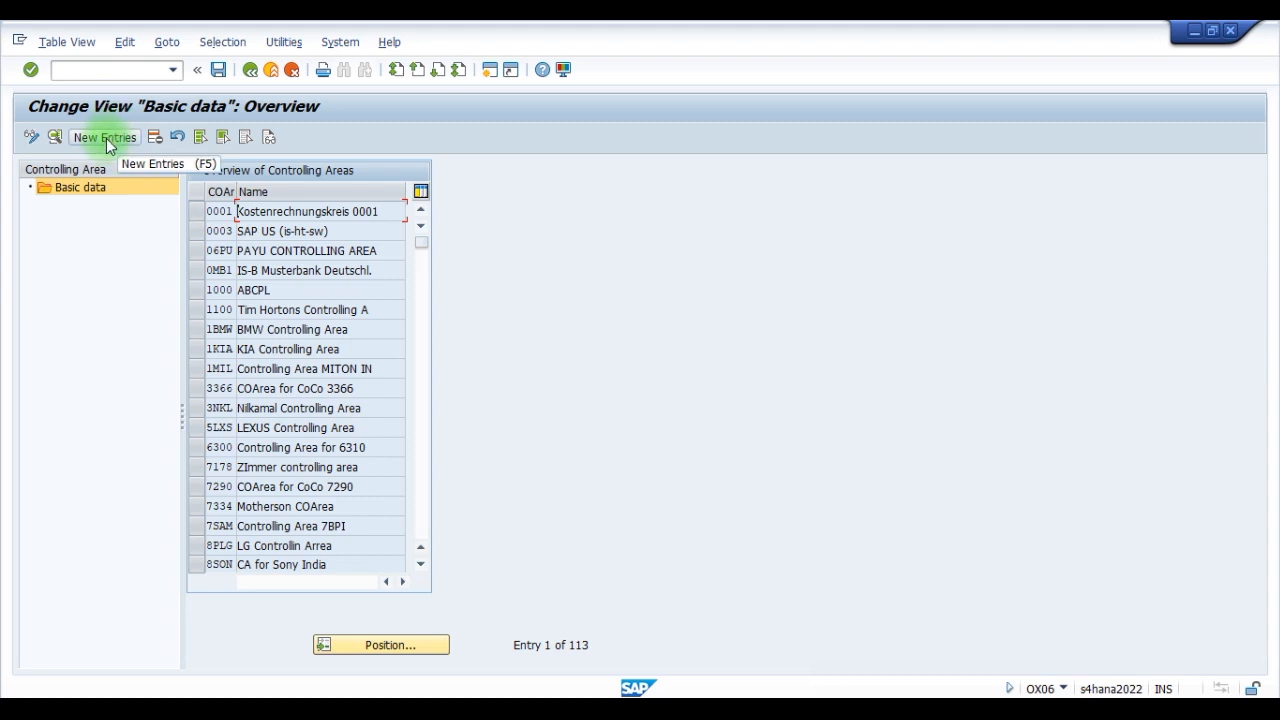
- Start a new controlling area entry with the code VOLV and the name Volvo Controlling Area
scroll(278, 418, "down", 3)
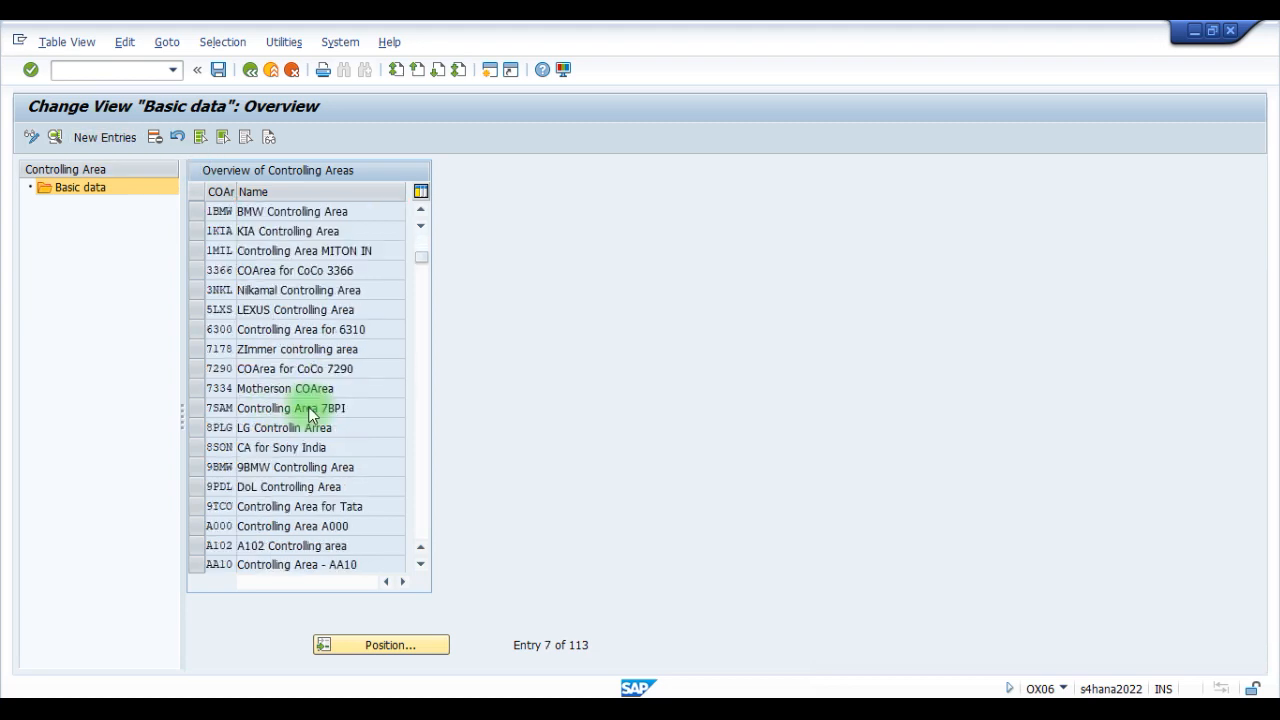
scroll(256, 352, "up", 1)
scroll(256, 350, "up", 2)
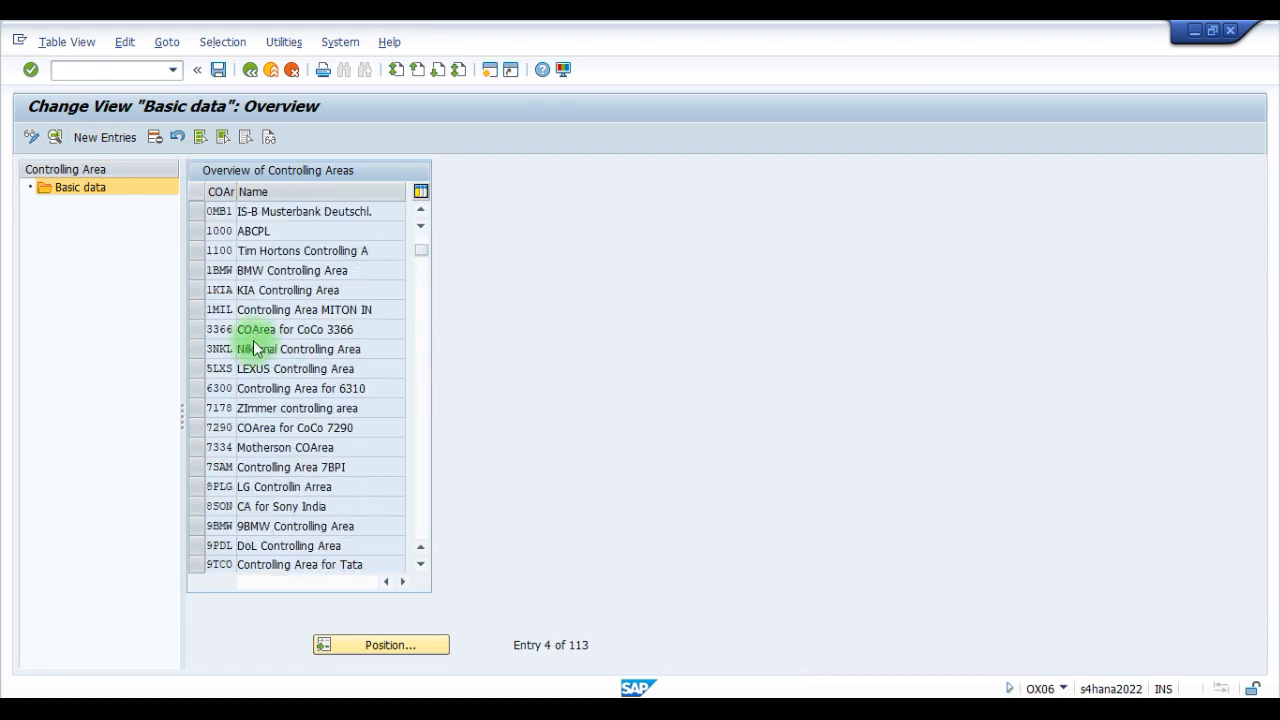
left_click(104, 138)
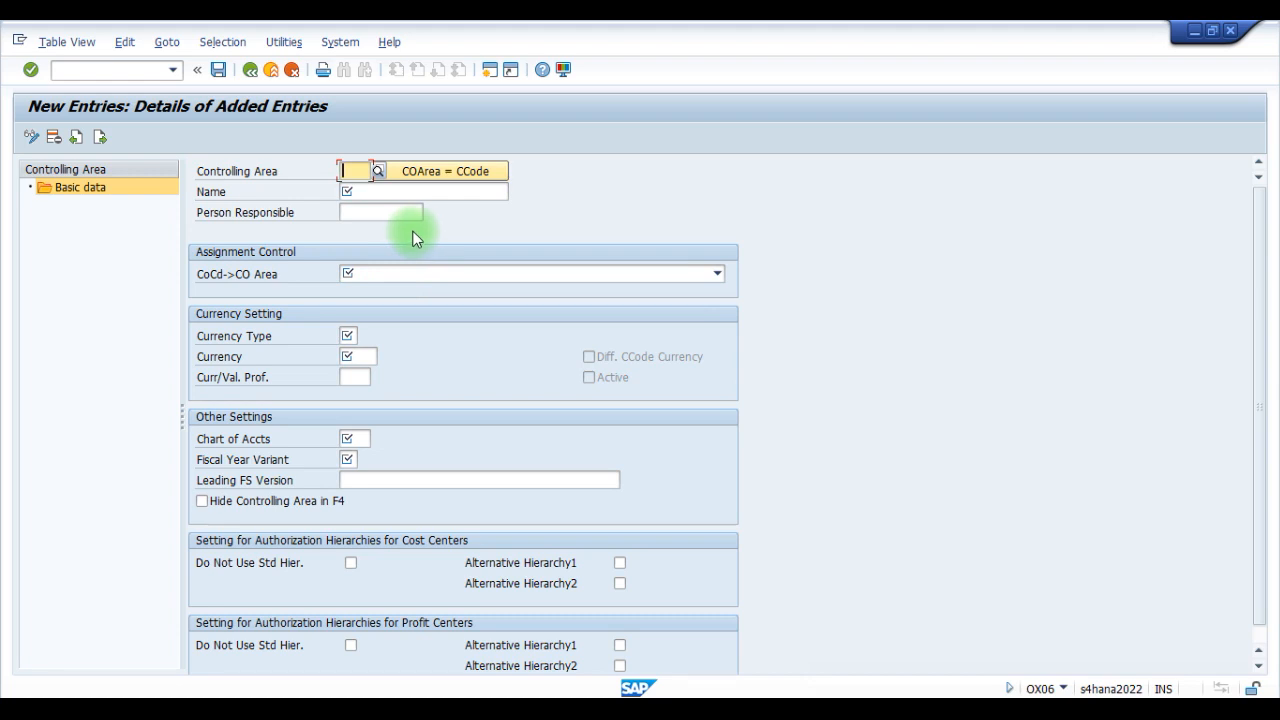
type("VOLV")
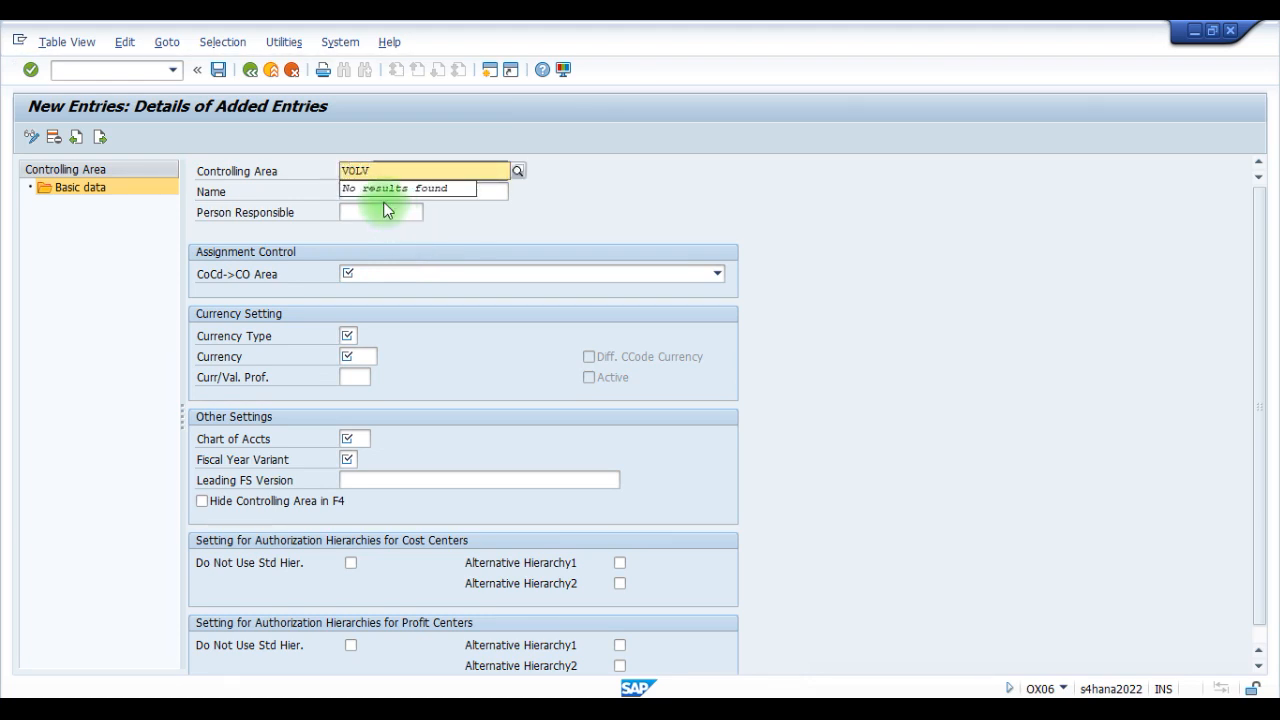
key("Tab")
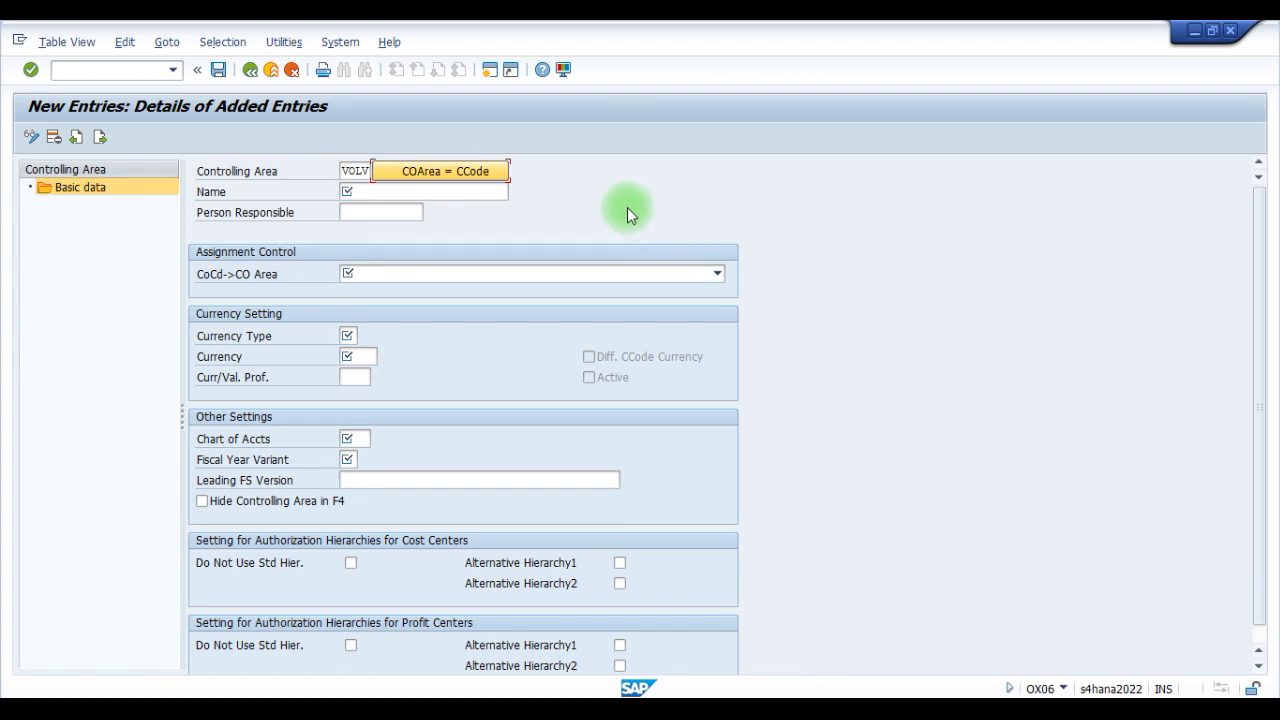
key("Tab")
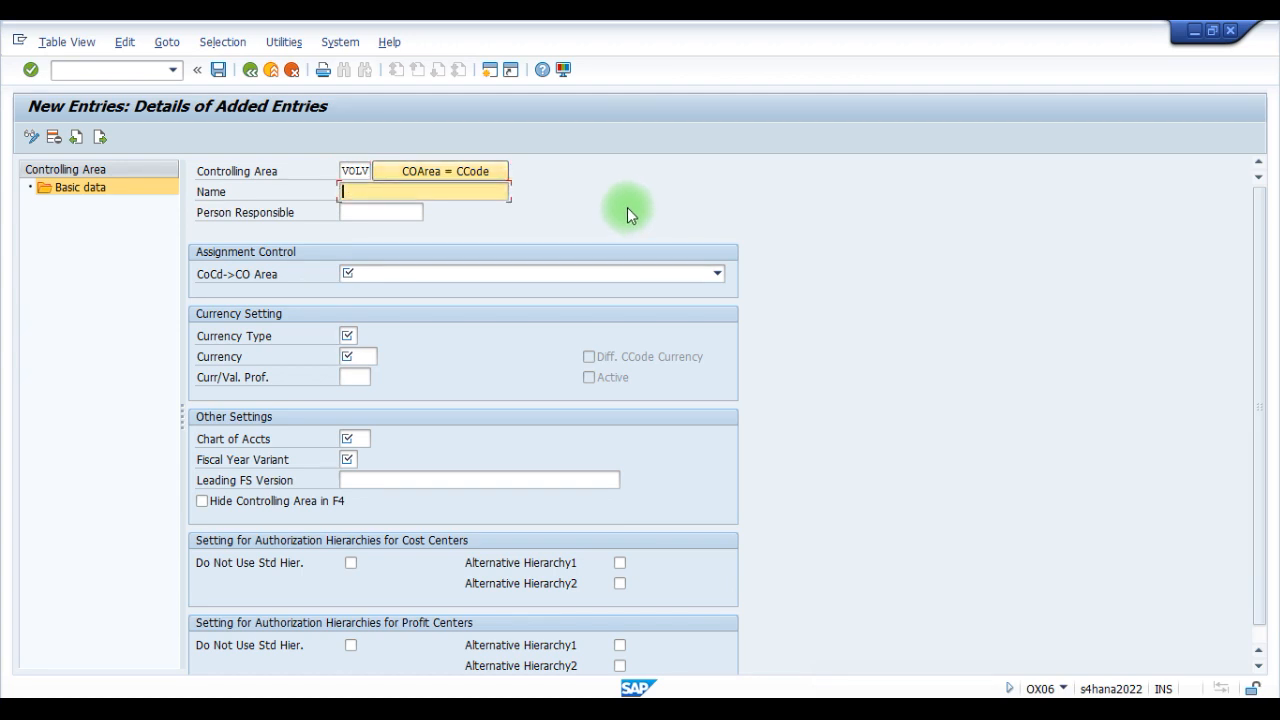
type("Volvo Controlling Area")
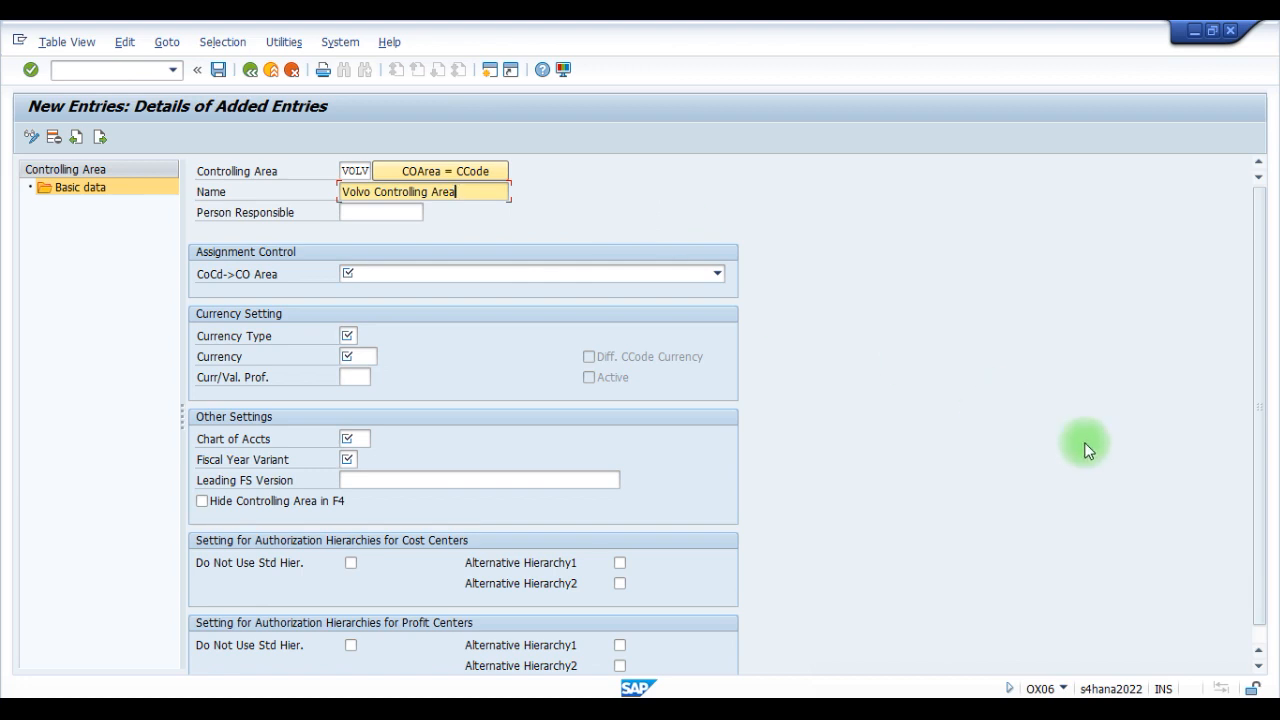
- Set the company code to controlling area assignment control to 2 Cross-company-code cost accounting
left_click(1180, 683)
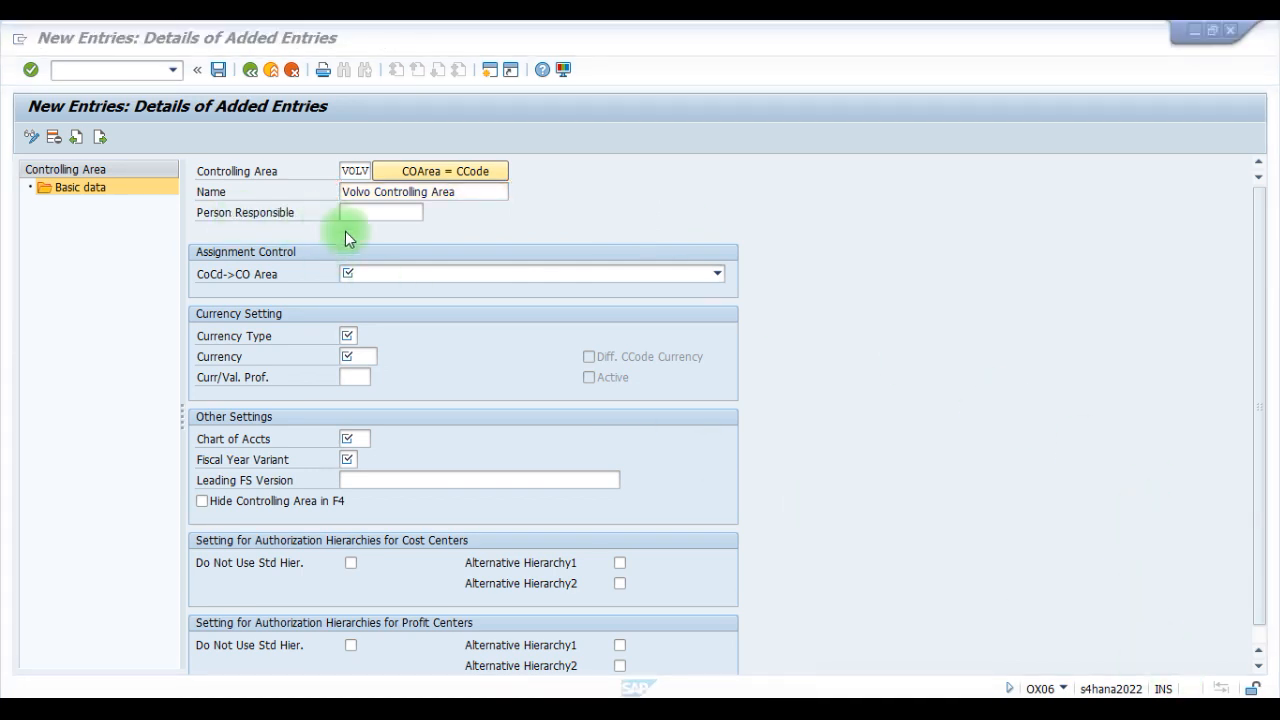
left_click(425, 275)
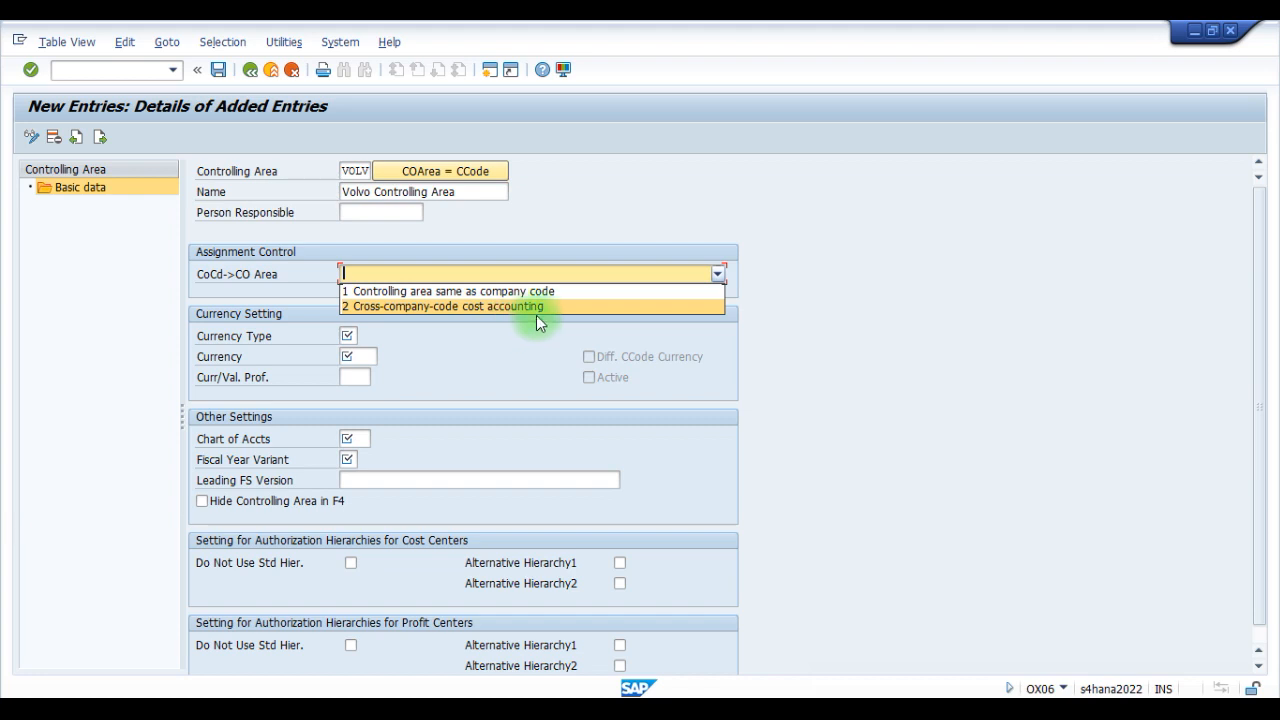
left_click(414, 309)
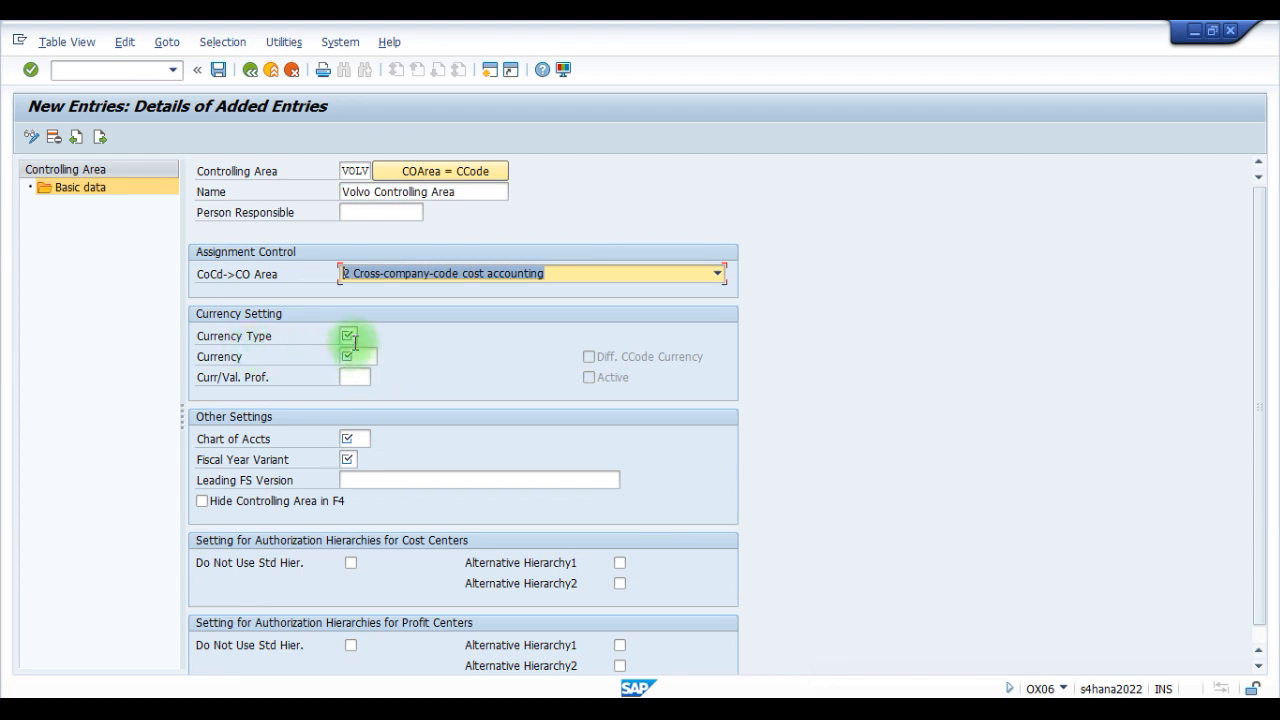
- Review the available currency types and set the controlling area's currency type to 30 Group currency
left_click(1177, 686)
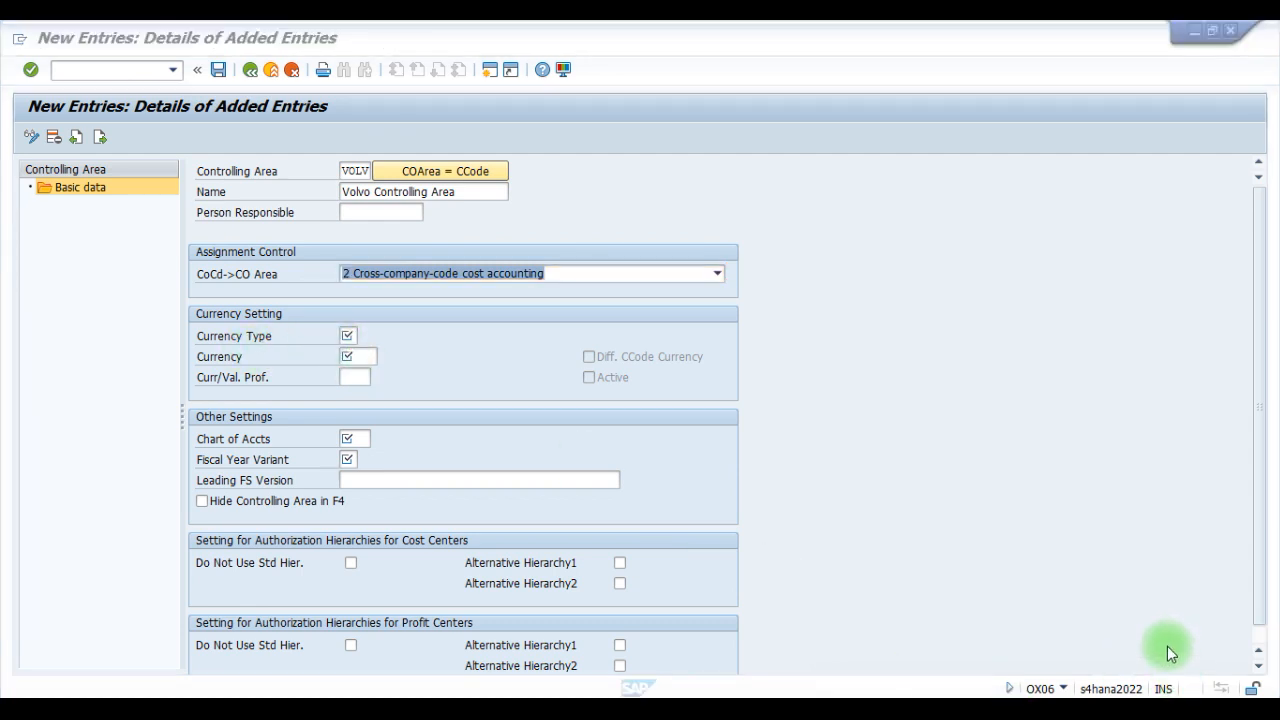
left_click(365, 343)
left_click(366, 340)
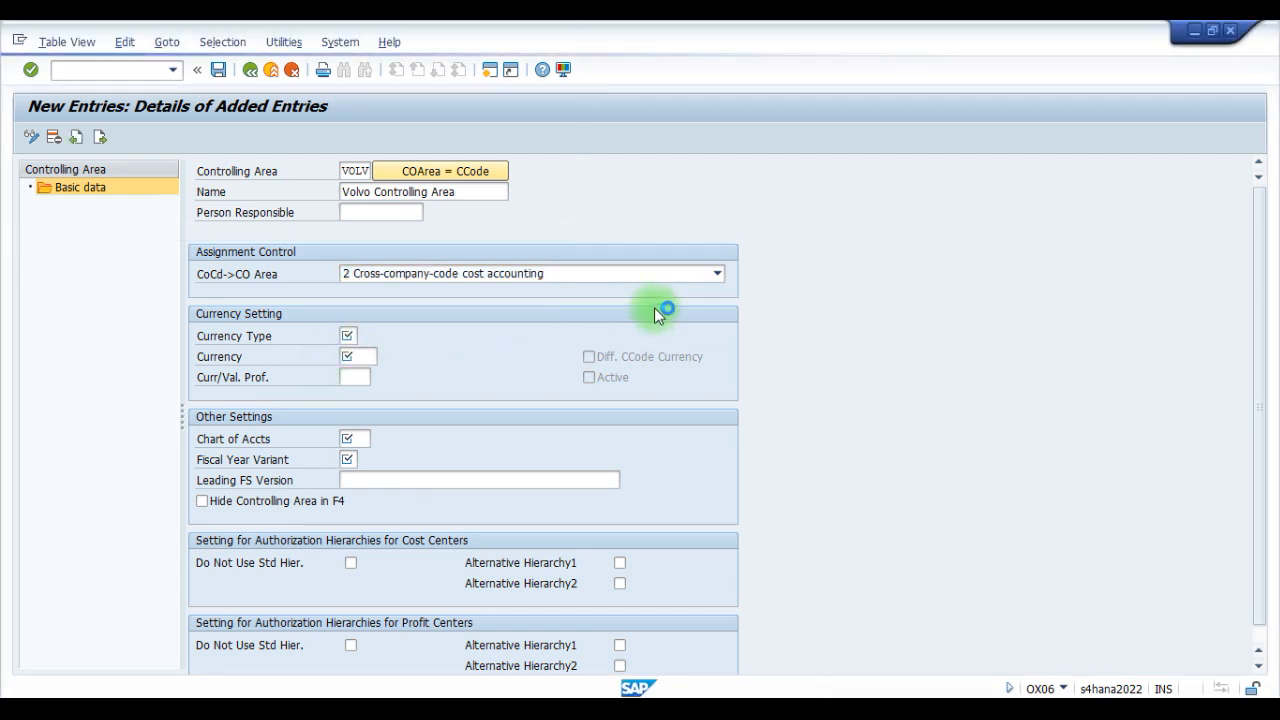
left_click_drag(240, 38, 845, 168)
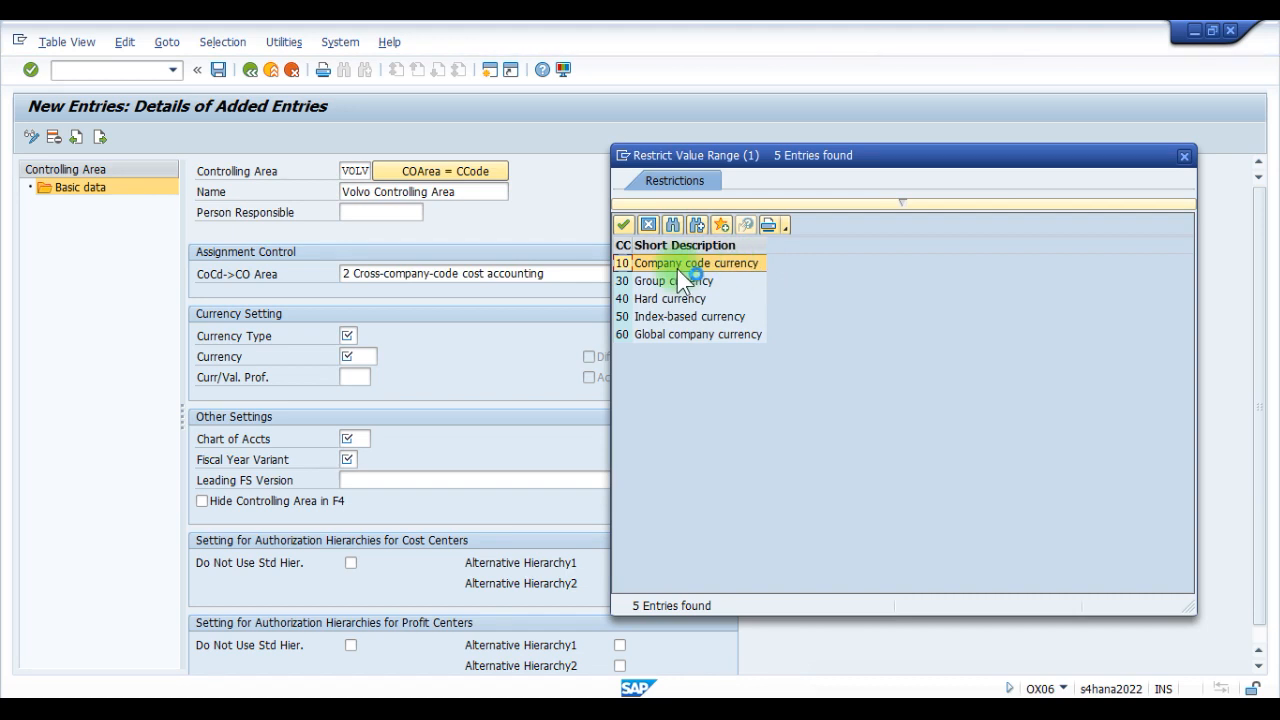
double_click(757, 265)
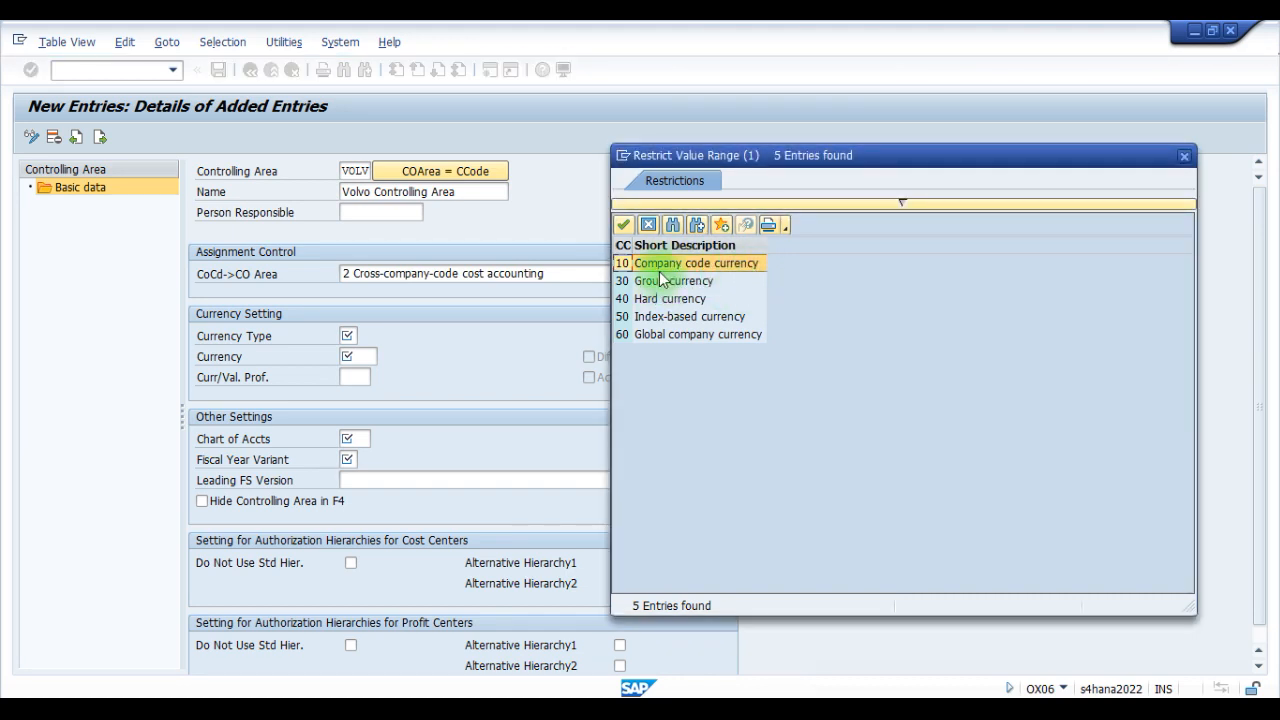
left_click(750, 282)
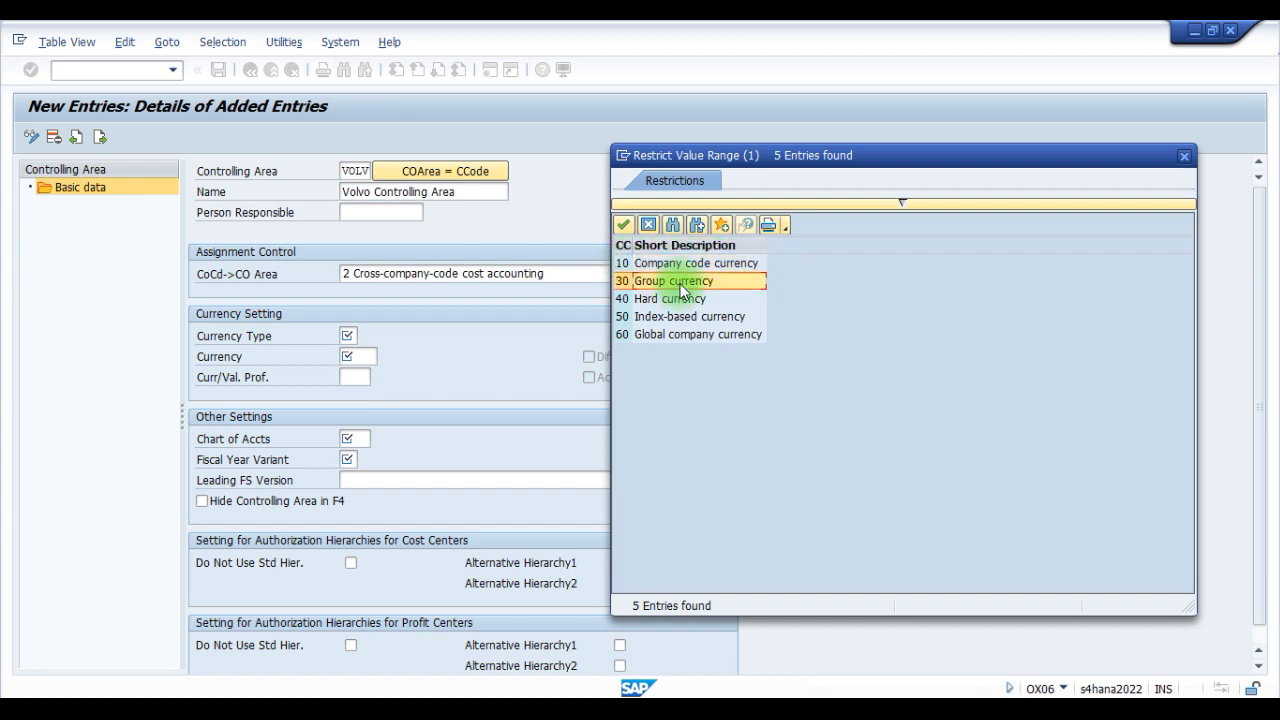
left_click(715, 299)
left_click(702, 317)
left_click(710, 336)
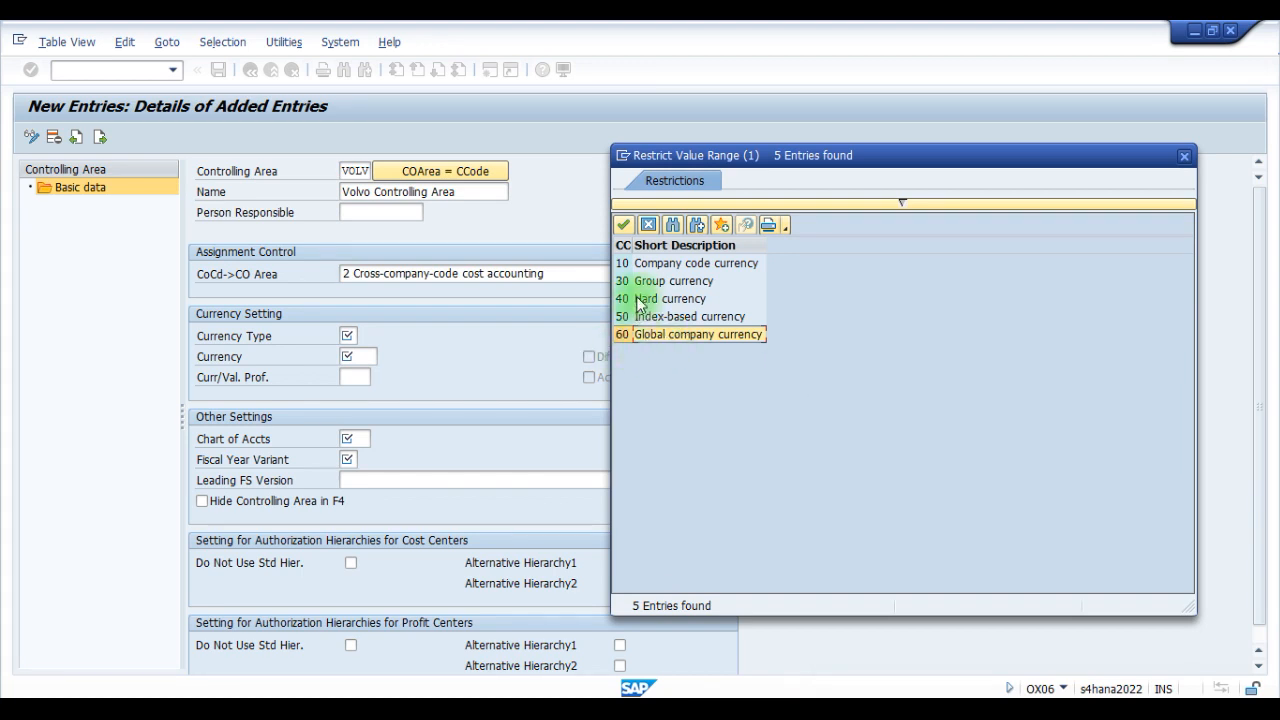
left_click(665, 281)
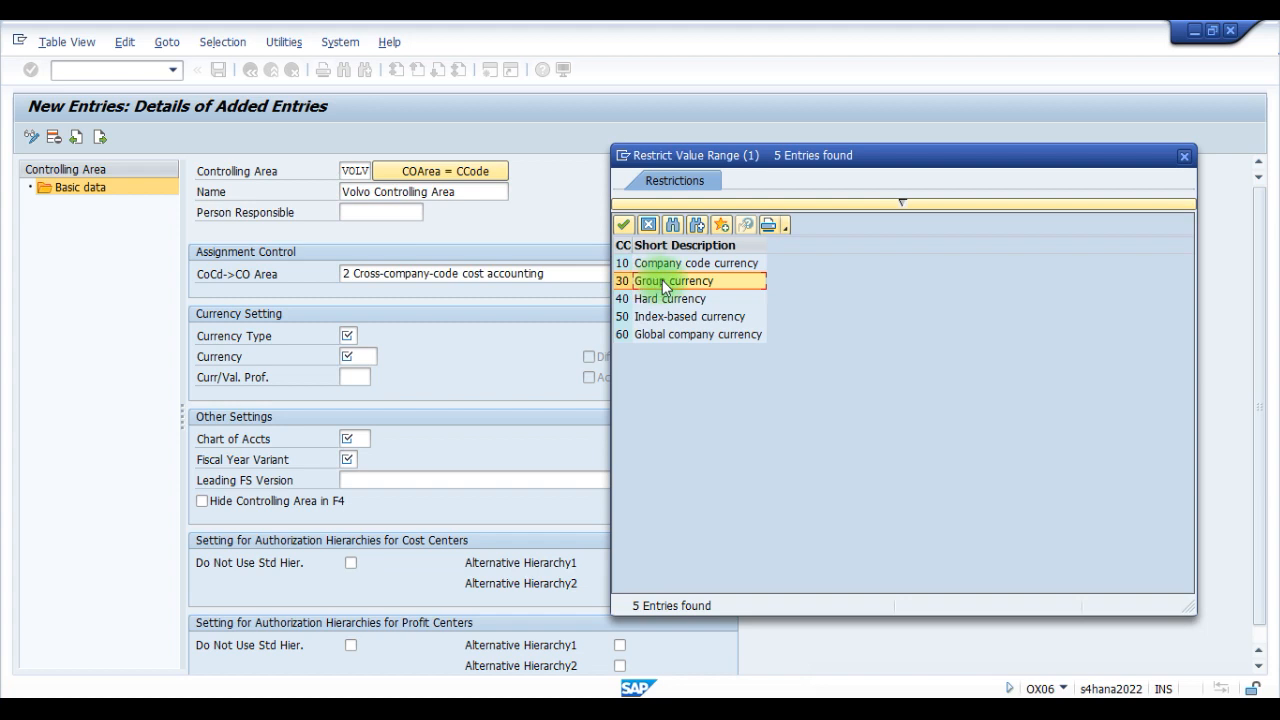
double_click(662, 281)
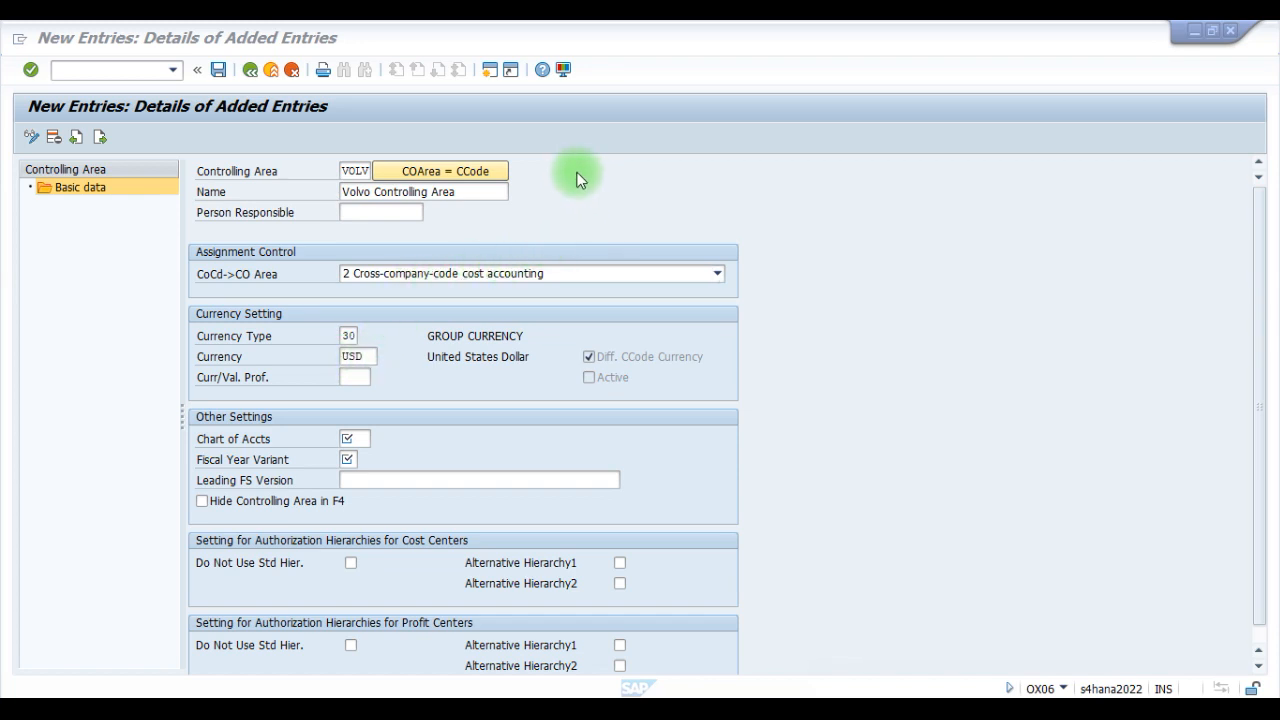
- Open transaction SCC4 in a new session and check the currency assigned to client 100
left_click(491, 69)
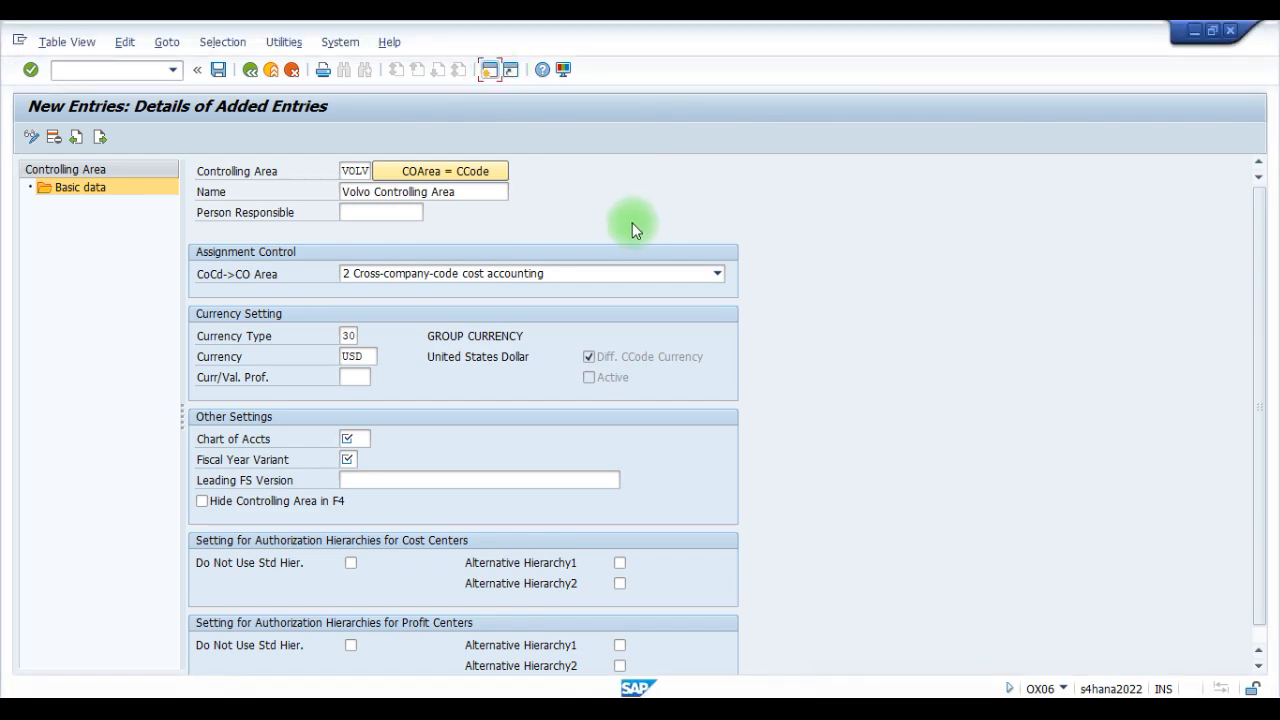
type("scc")
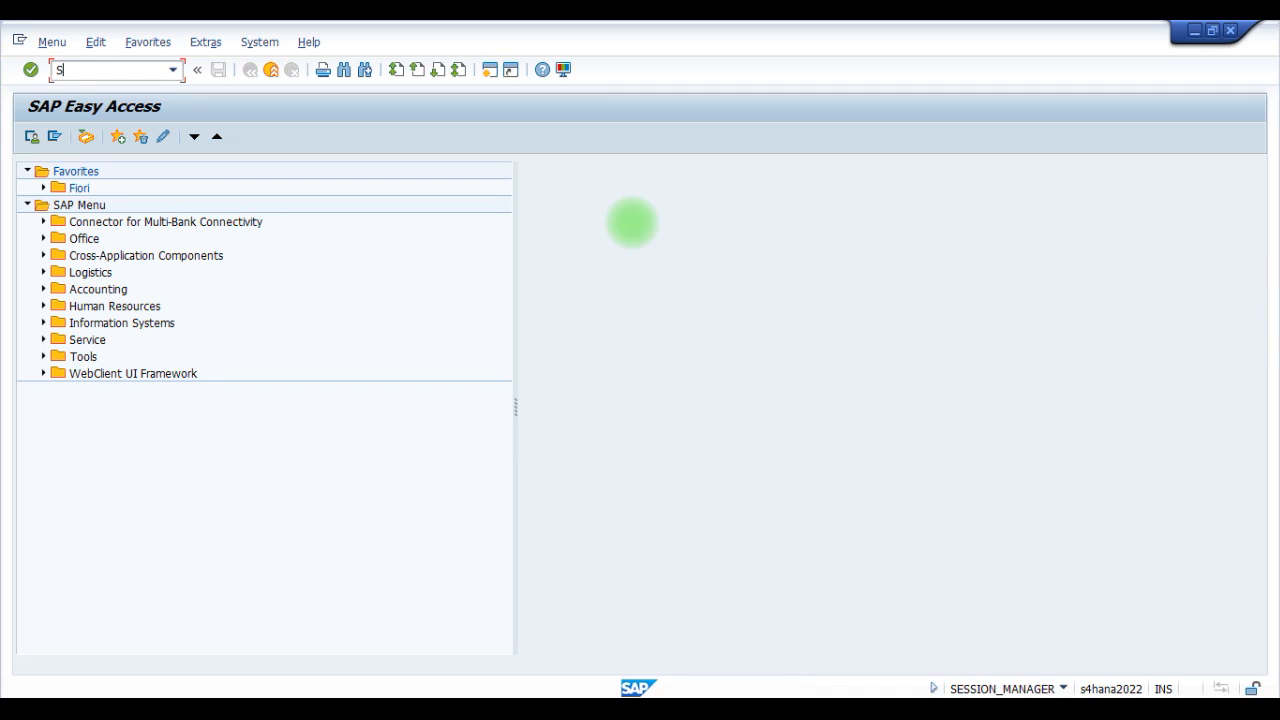
type("4")
key("Return")
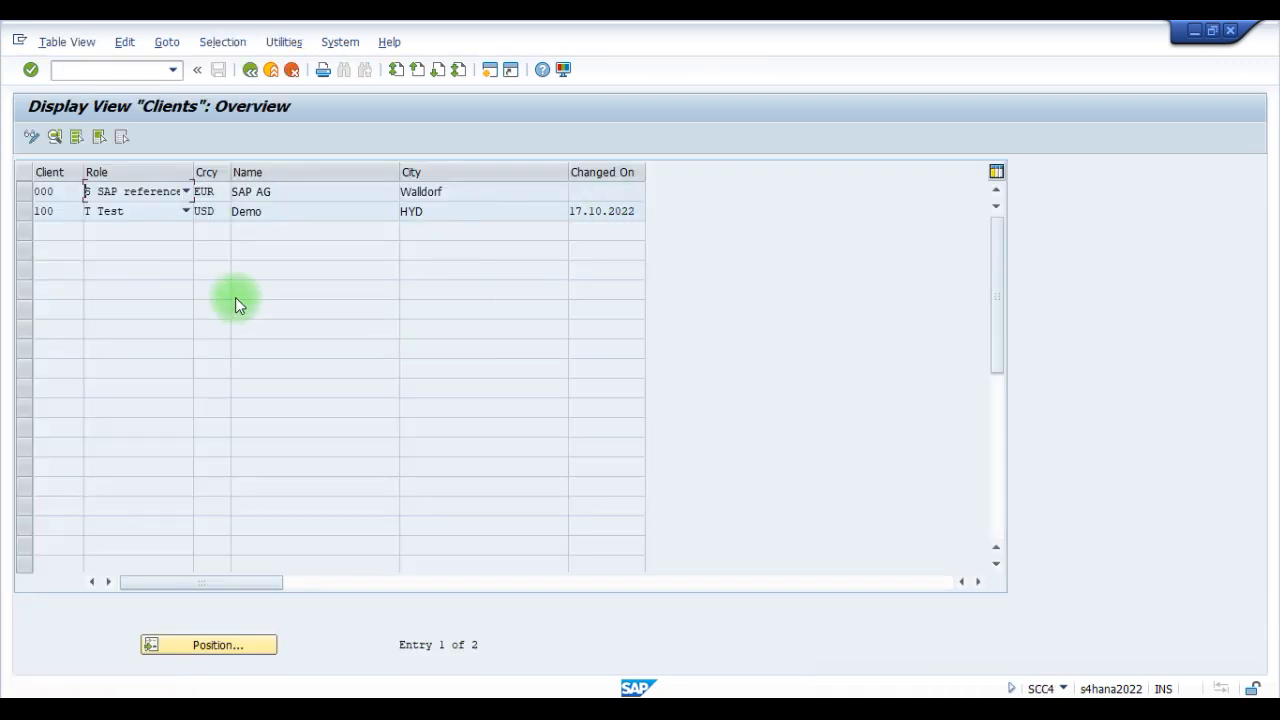
left_click(36, 214)
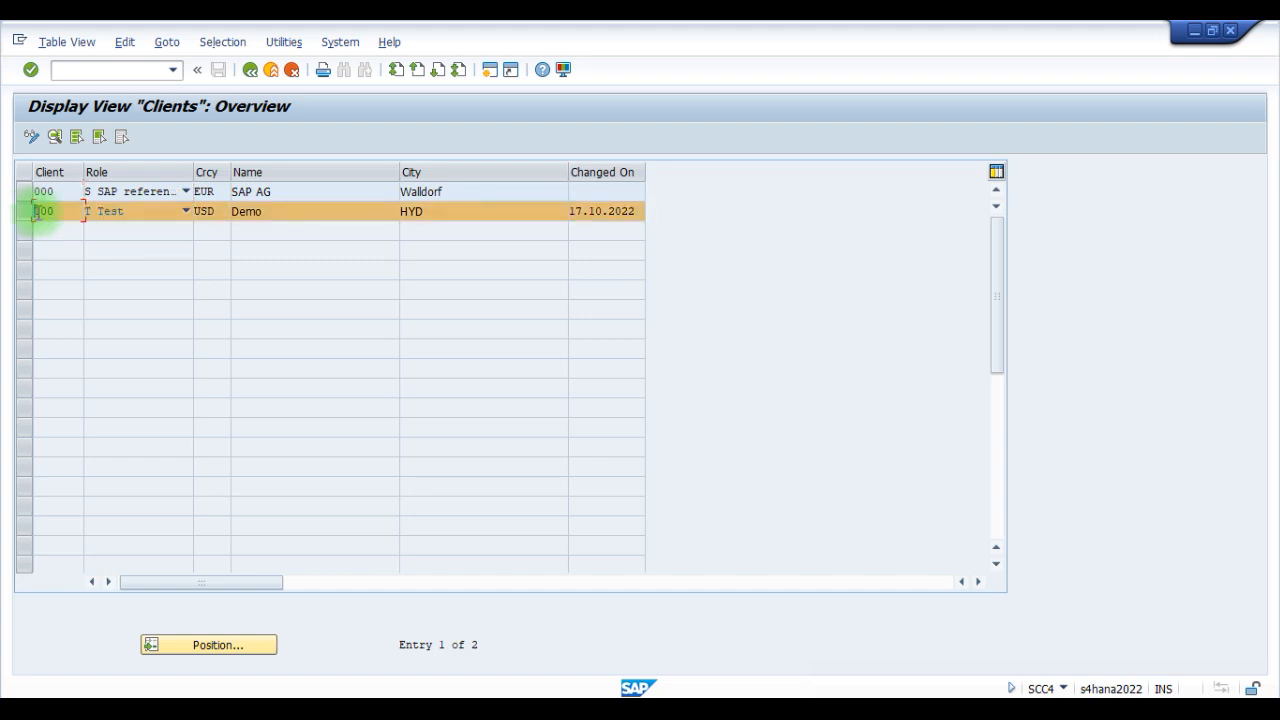
left_click(268, 211)
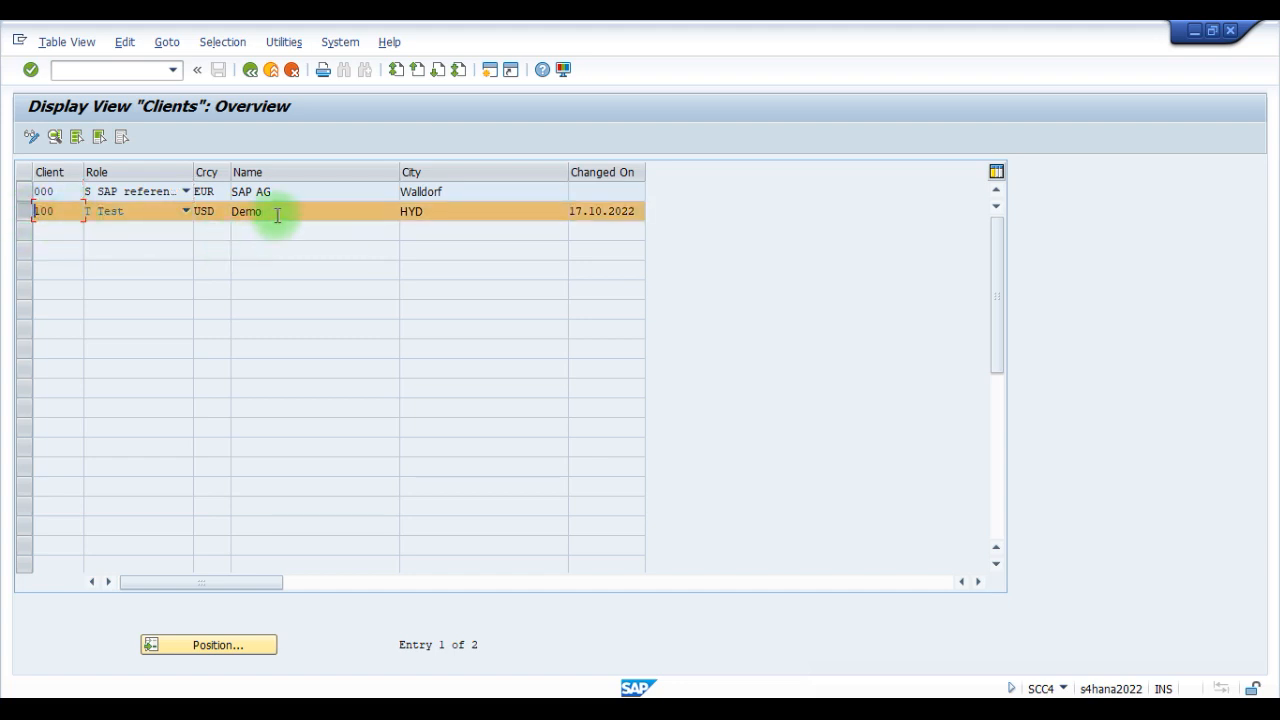
left_click_drag(214, 214, 192, 219)
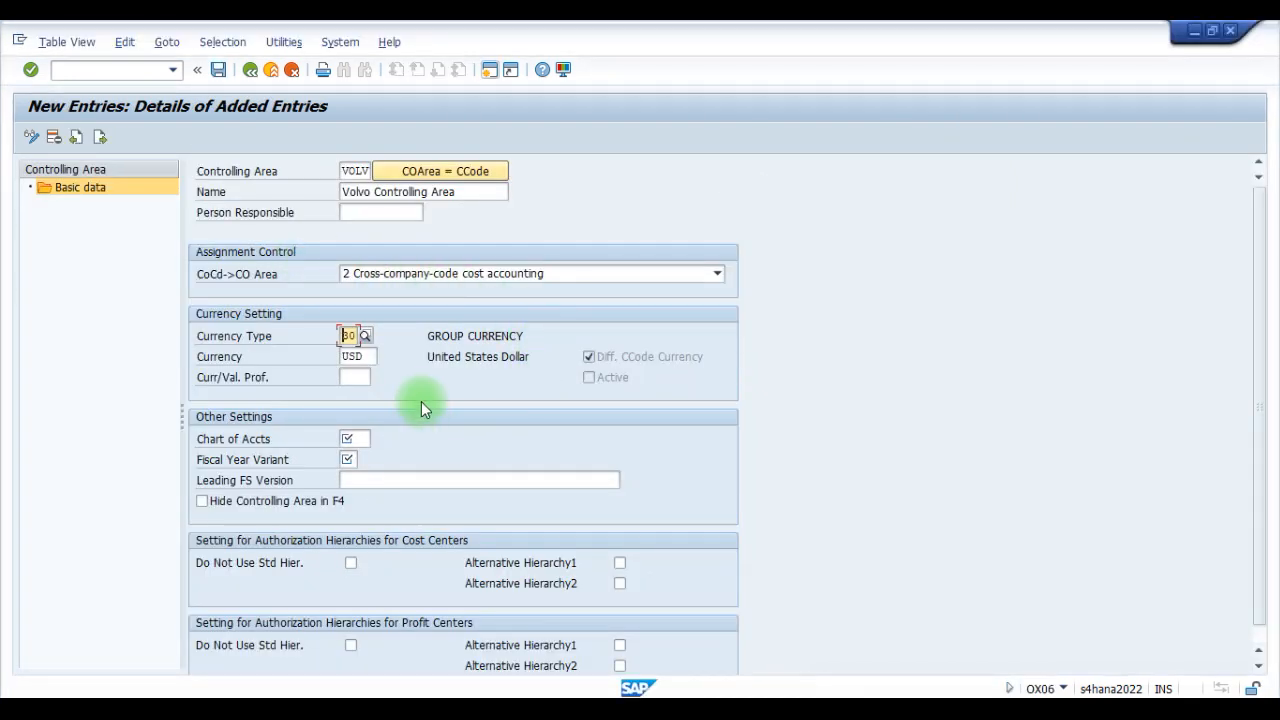
left_click(372, 356)
double_click(372, 356)
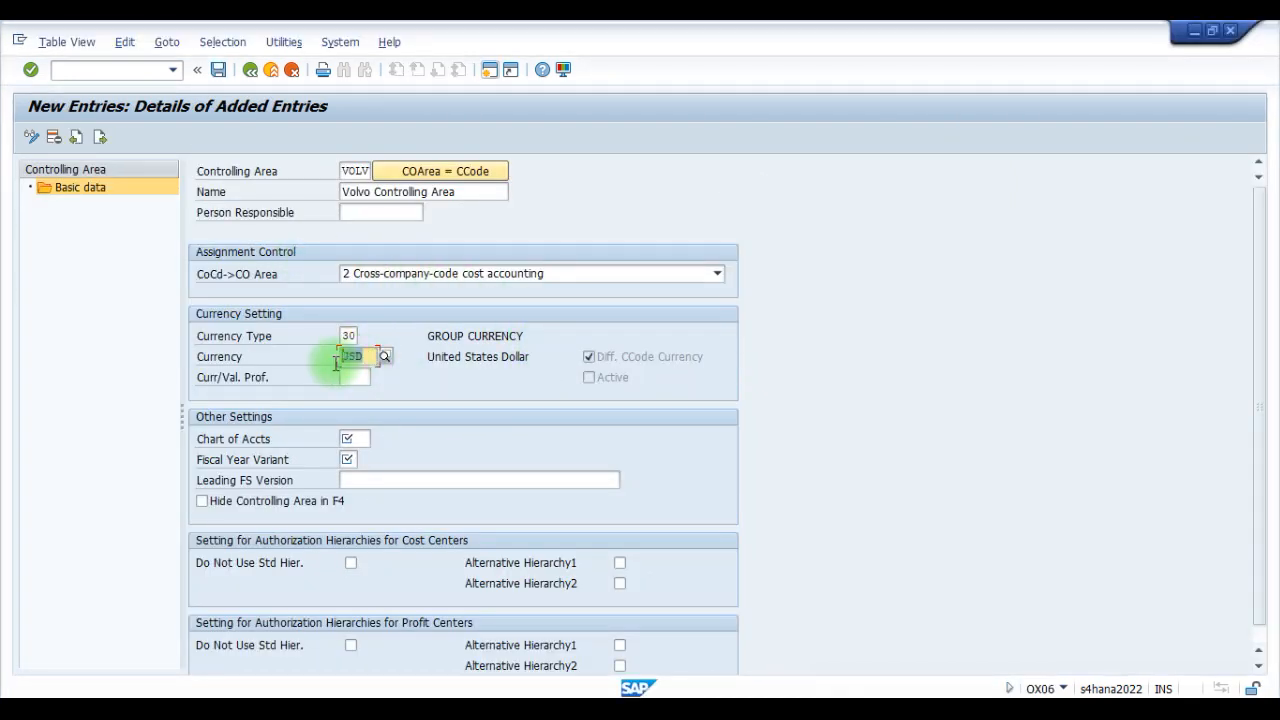
left_click(428, 337)
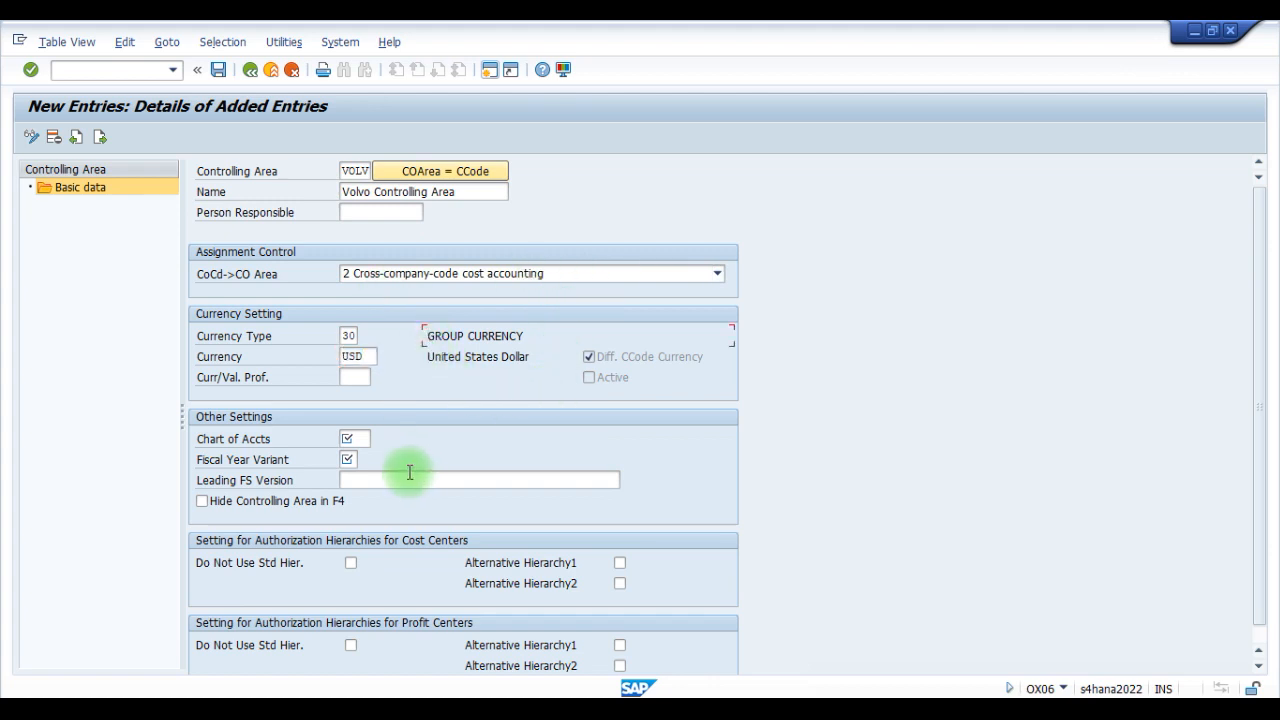
- Set the controlling area's chart of accounts to VOLV and its fiscal year variant to K4
scroll(492, 404, "down", 1)
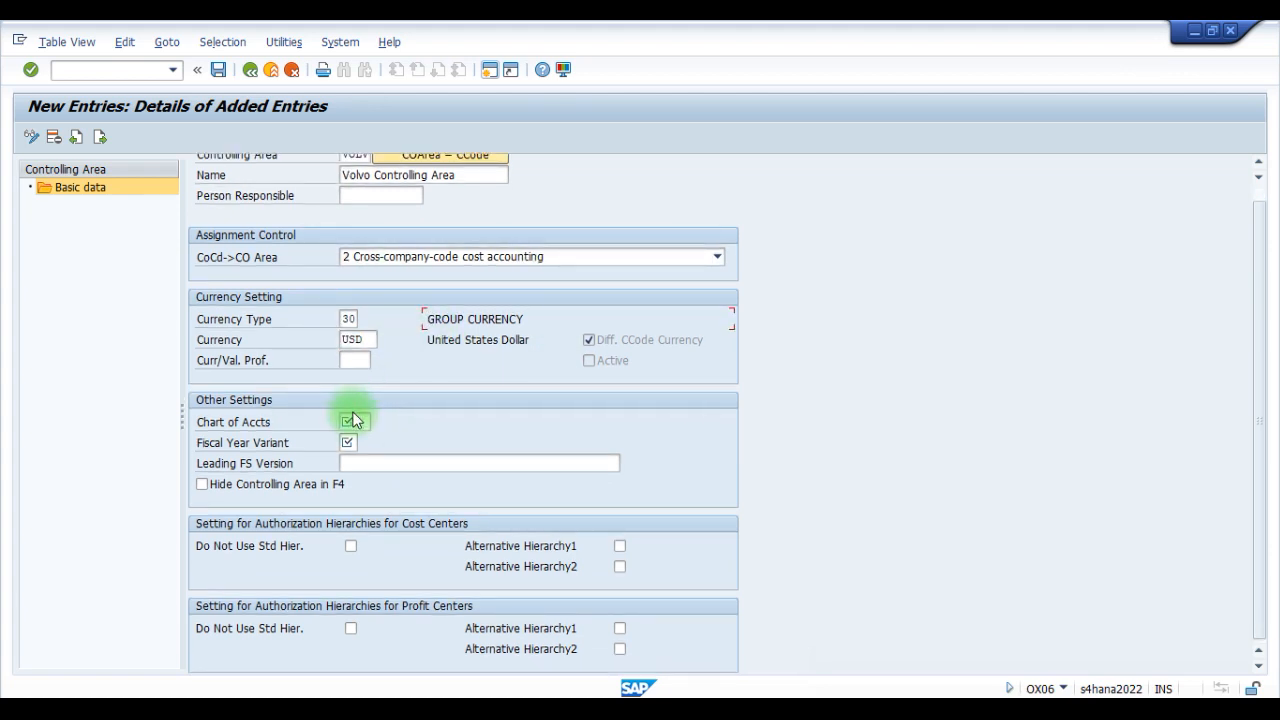
left_click(352, 424)
type("VOLV")
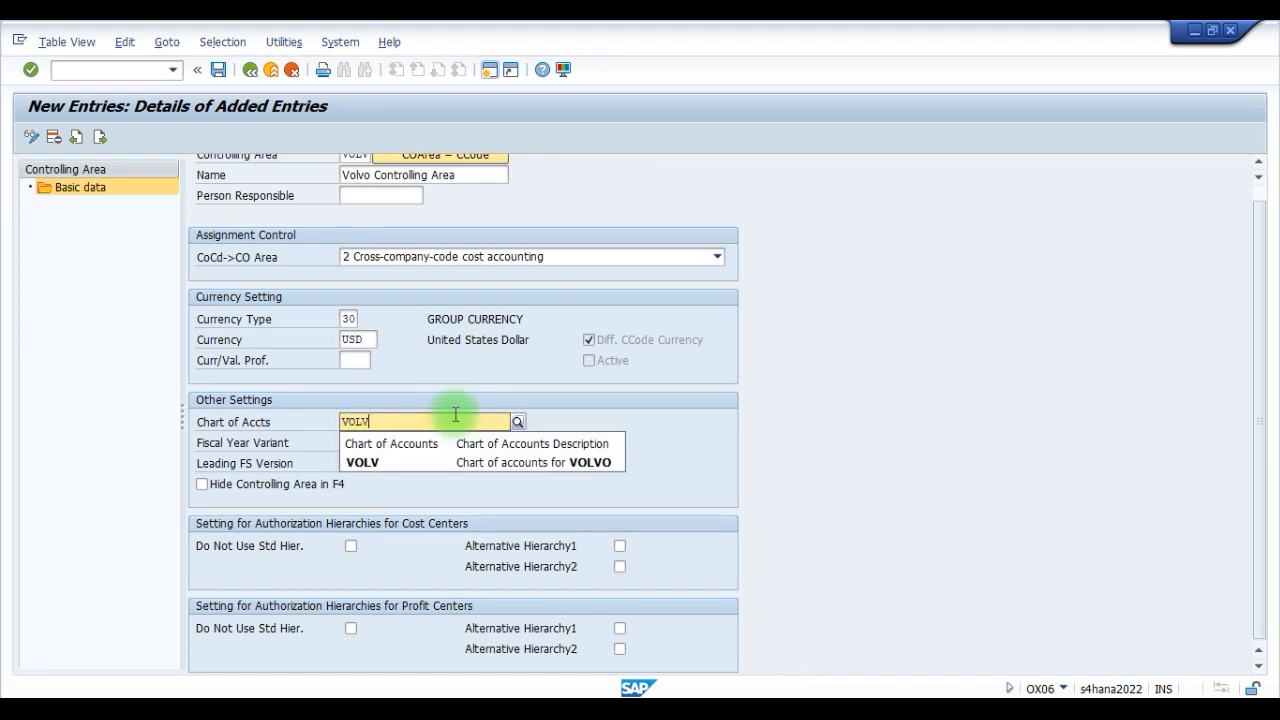
left_click(378, 462)
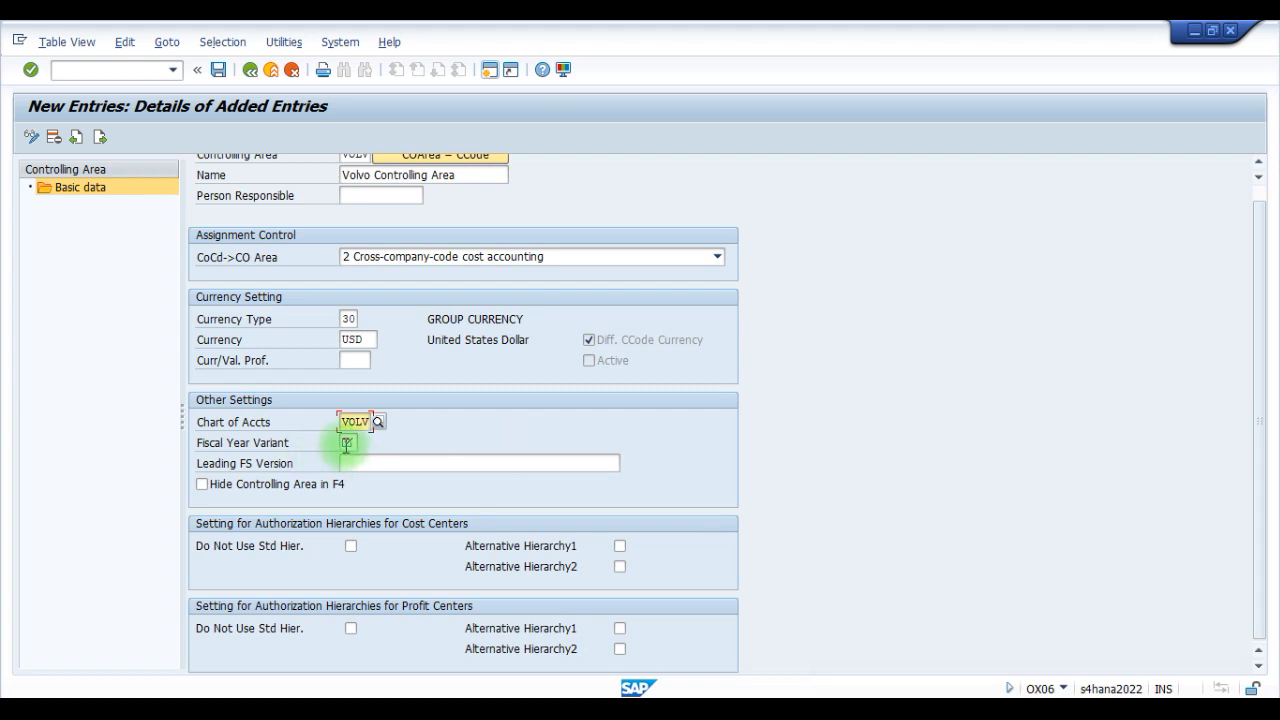
left_click(346, 442)
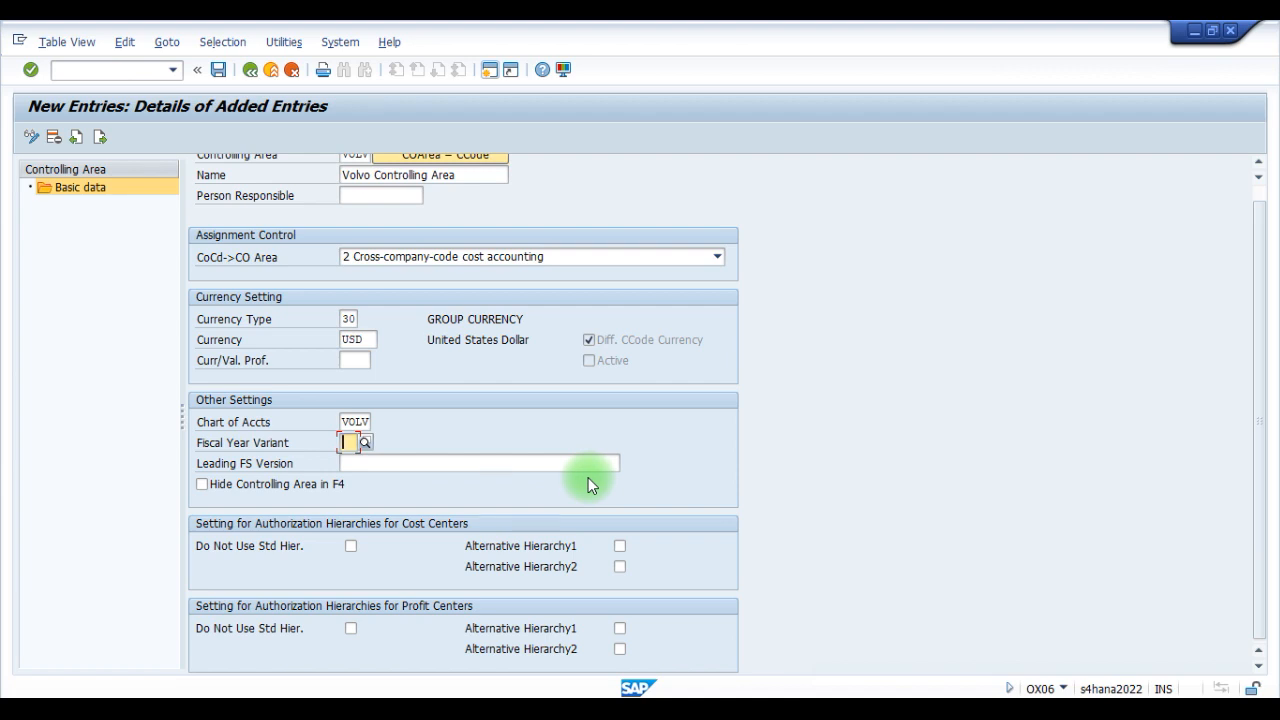
type("K4")
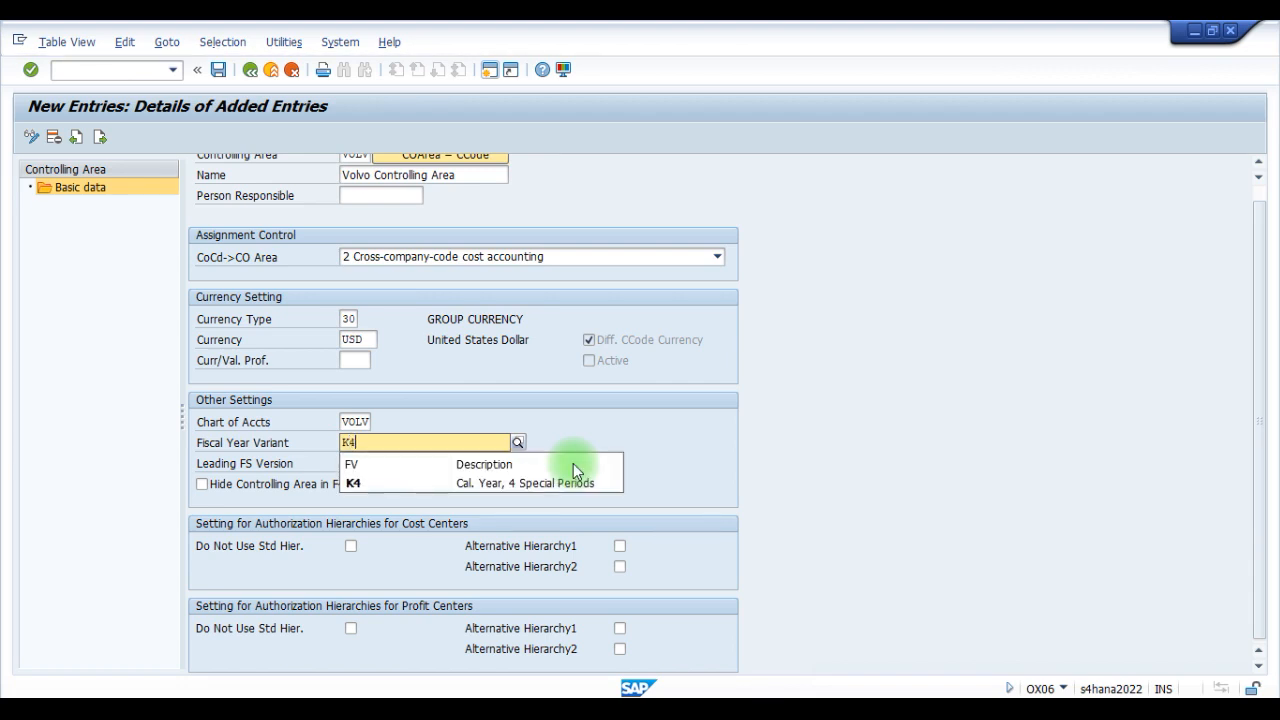
left_click(426, 482)
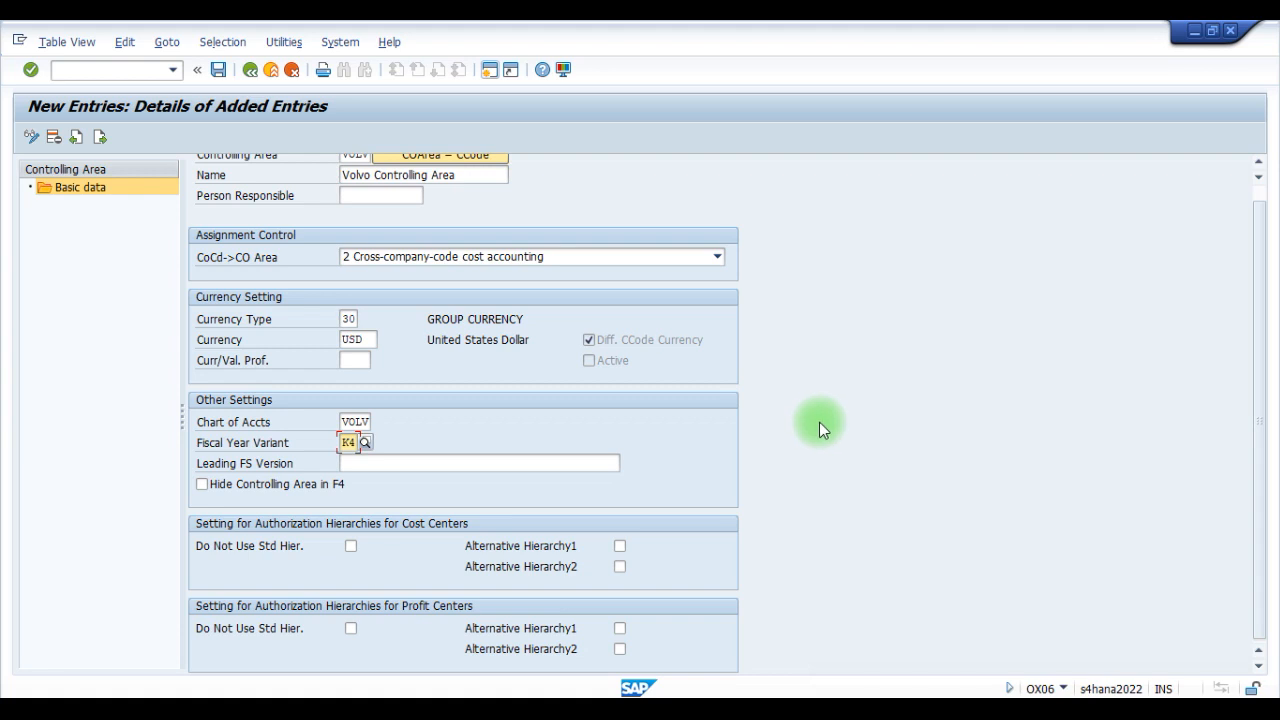
key("Return")
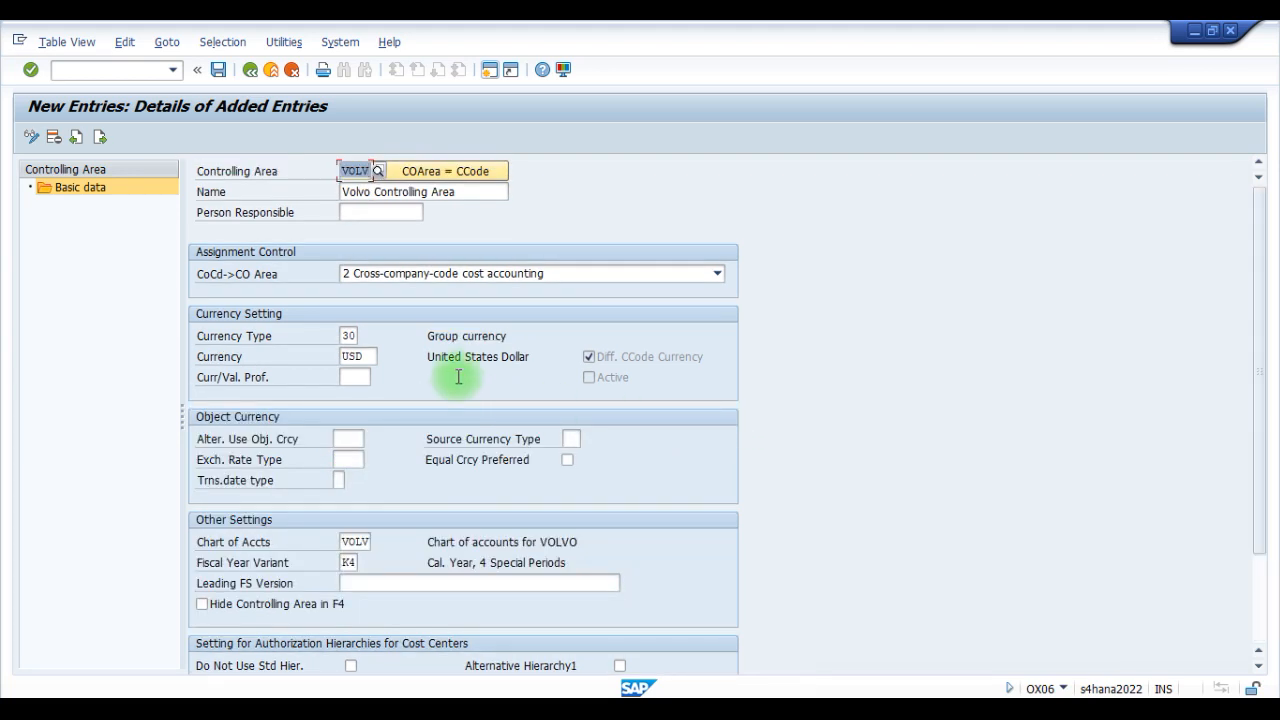
- Save the VOLV controlling area under the proposed customizing request and close the message log
scroll(483, 415, "down", 3)
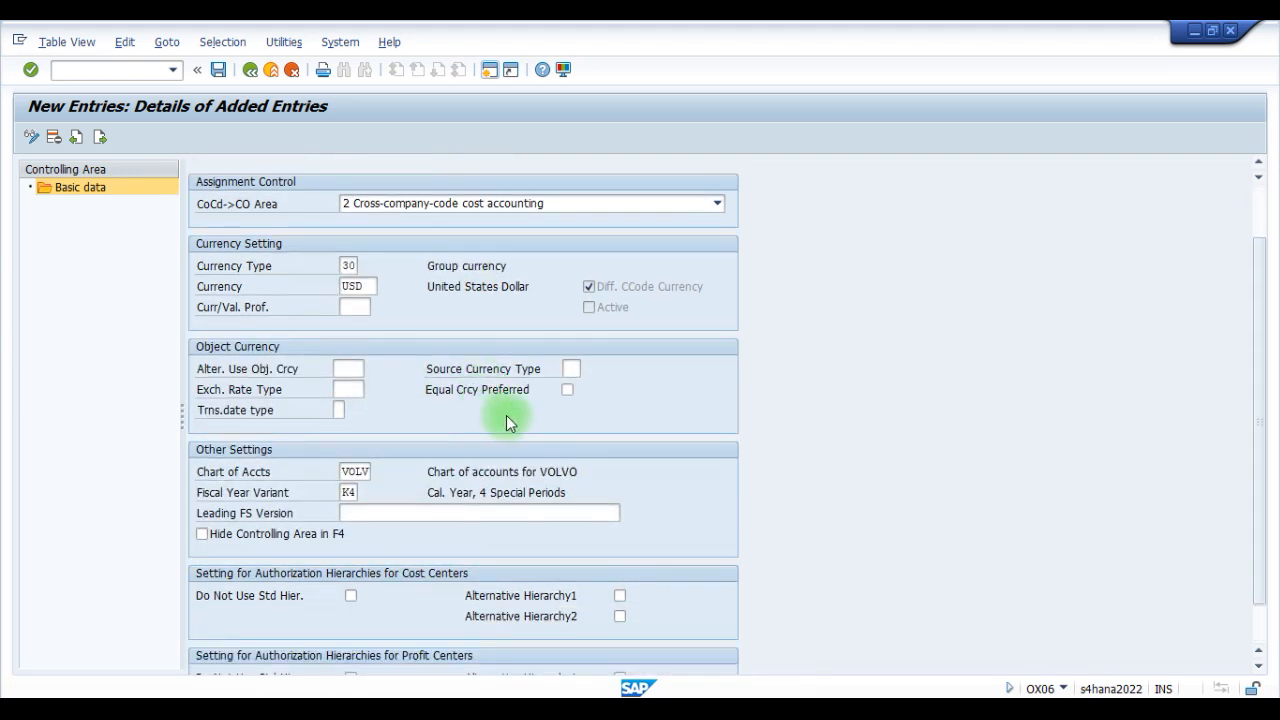
scroll(506, 418, "down", 2)
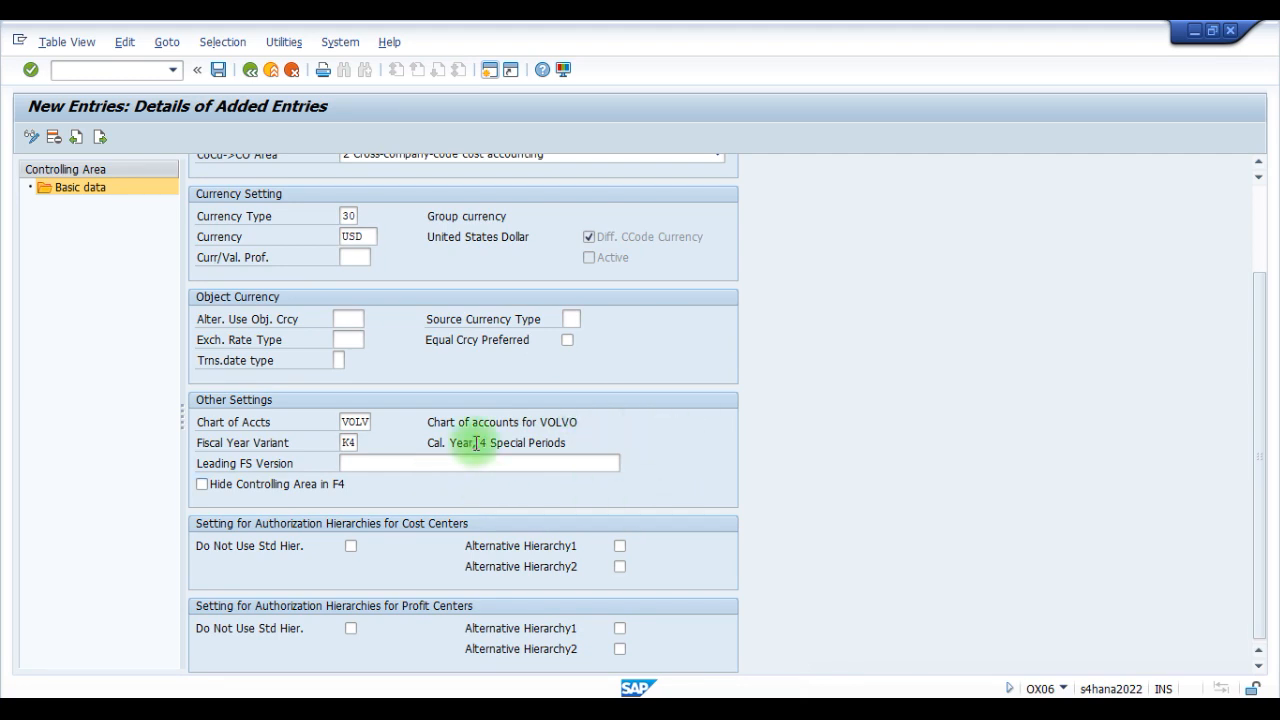
left_click(1185, 690)
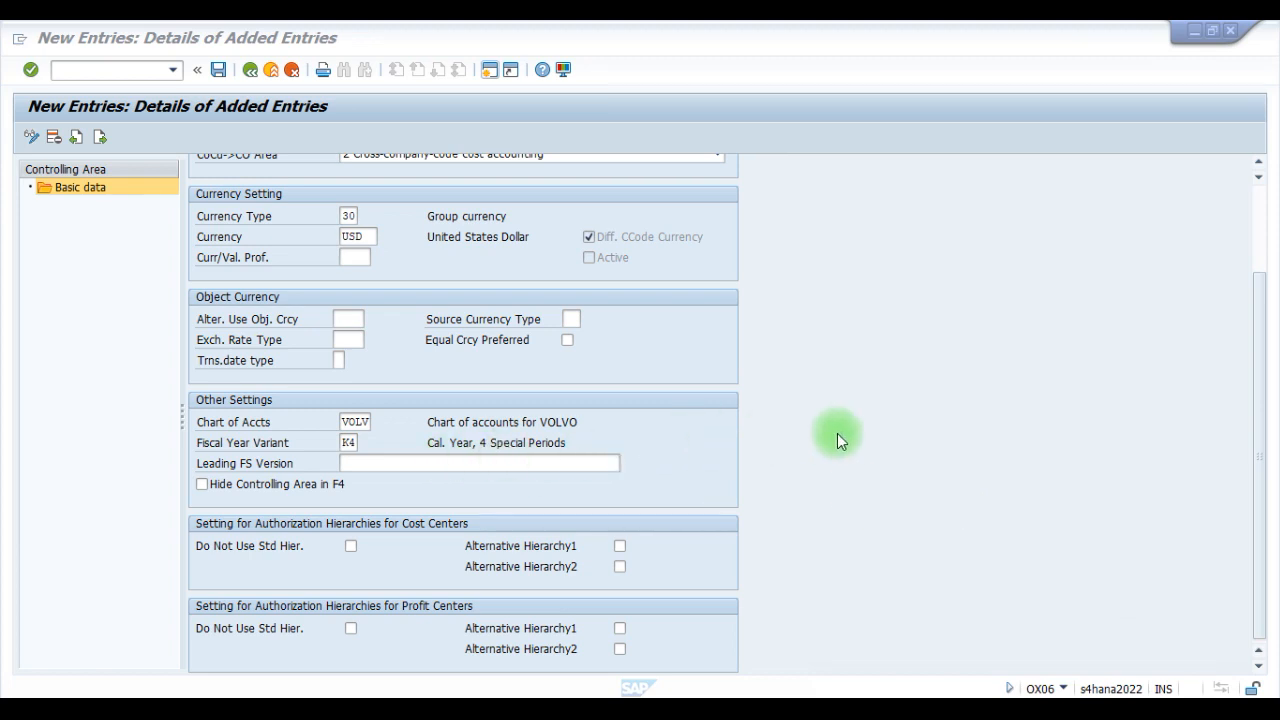
scroll(789, 424, "up", 3)
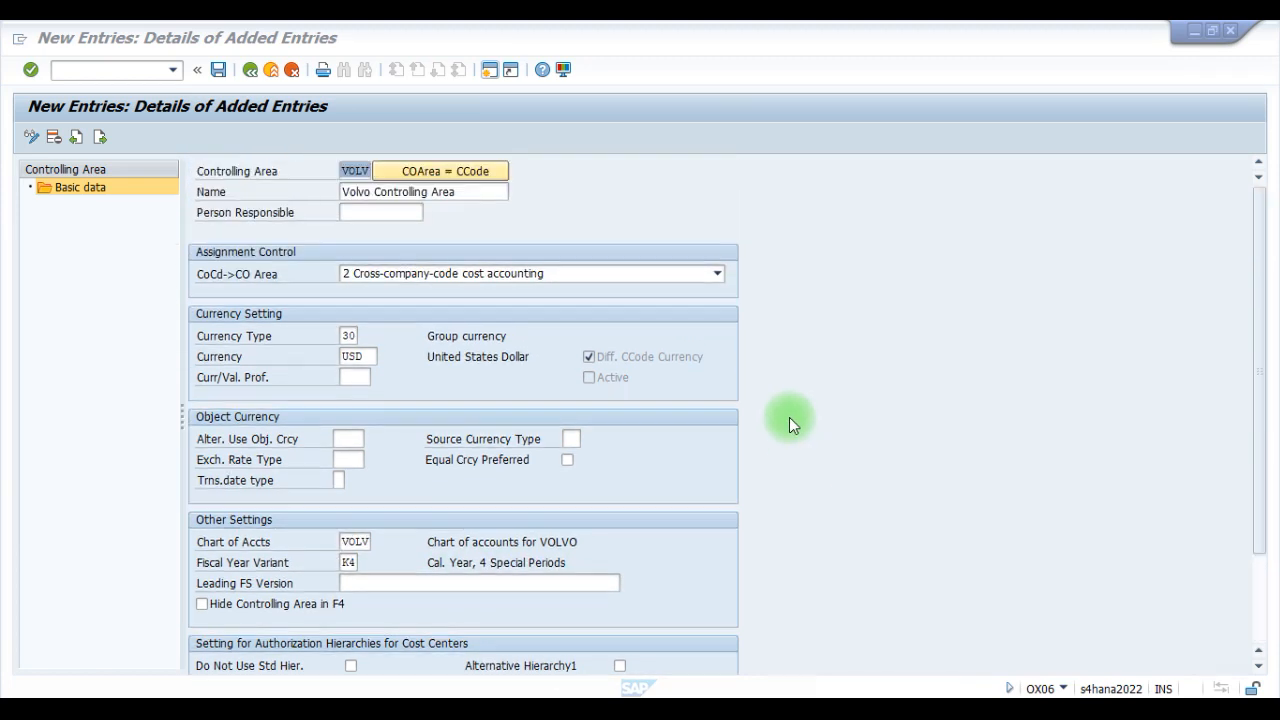
left_click(223, 69)
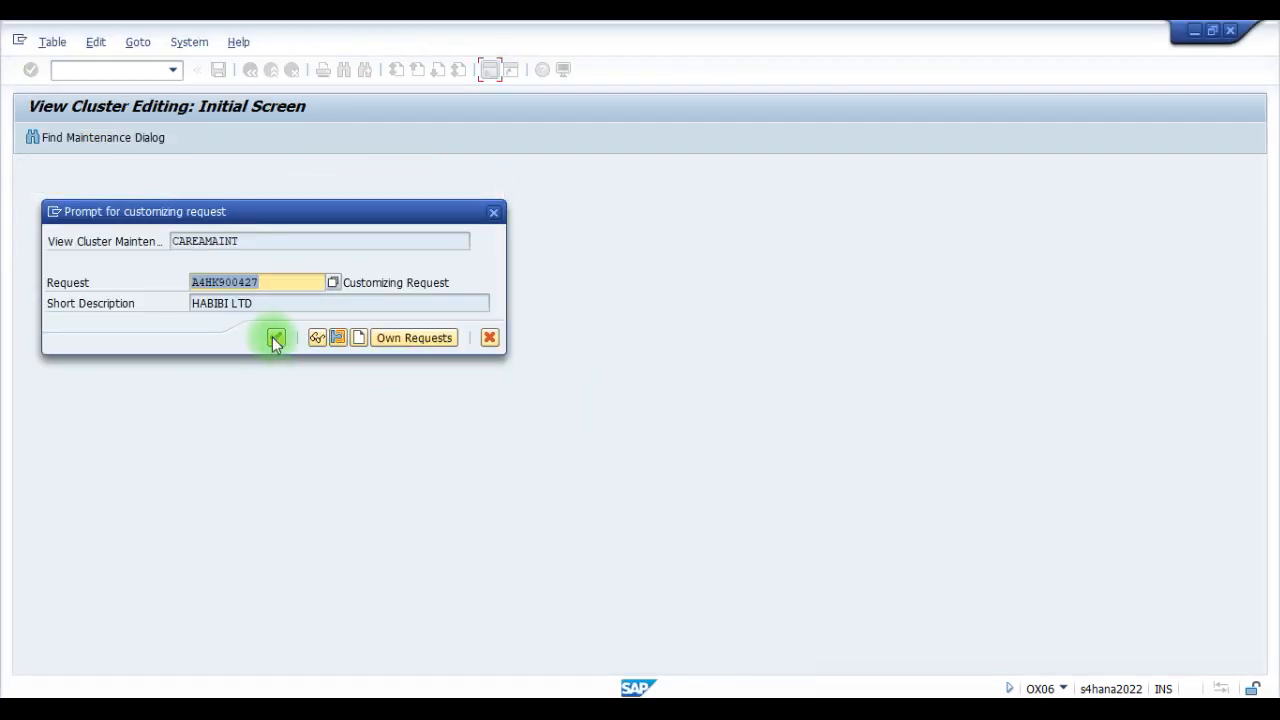
left_click(277, 337)
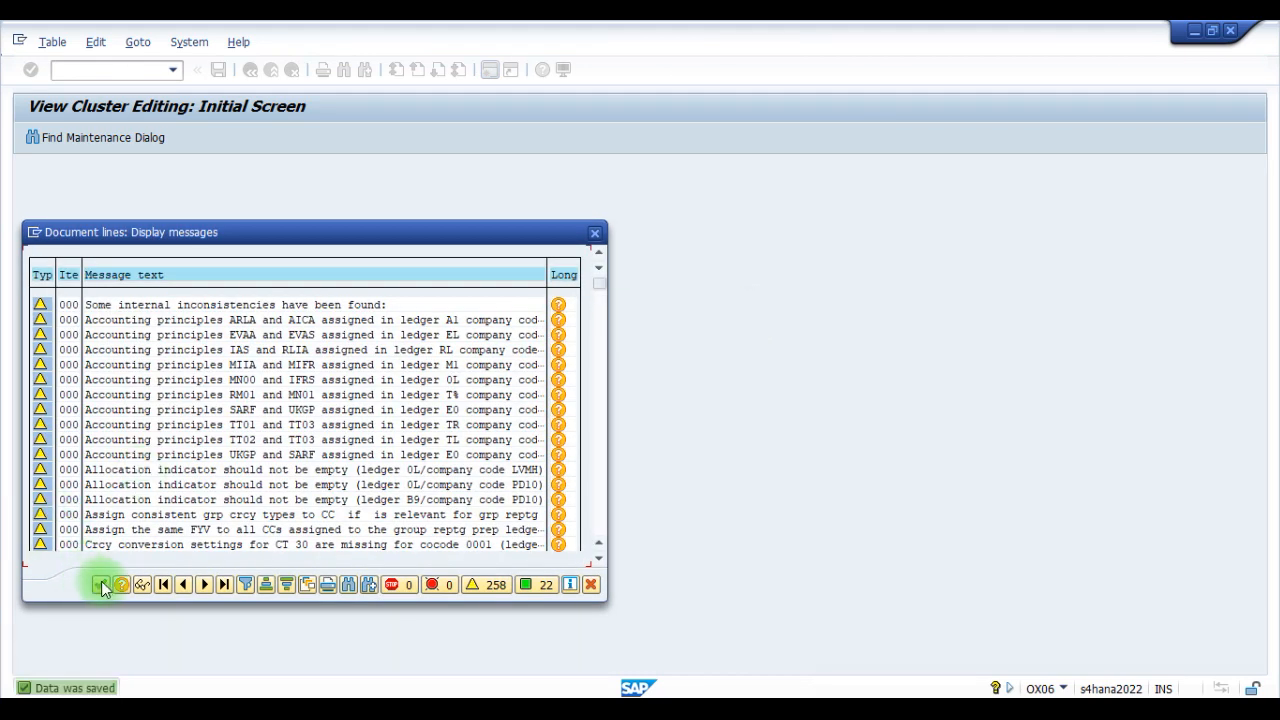
left_click(100, 584)
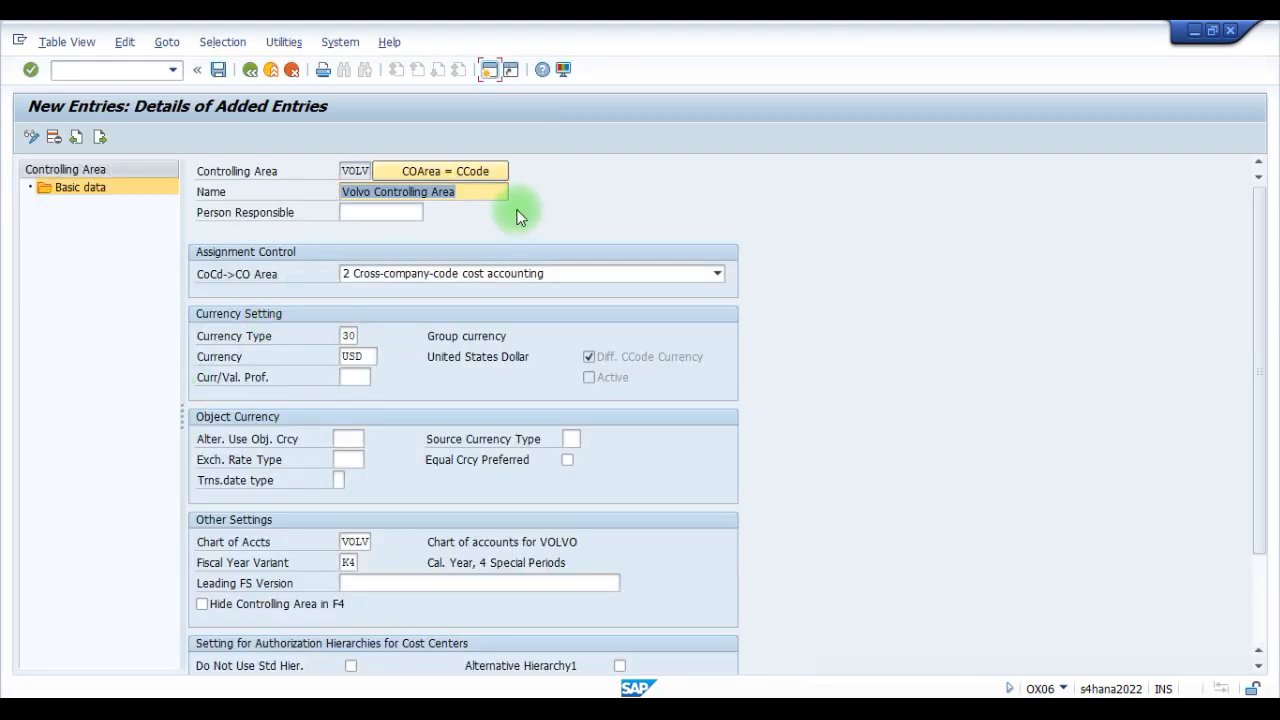
- Leave controlling area maintenance, saving the changes on exit, and return to the implementation guide structure
left_click(252, 74)
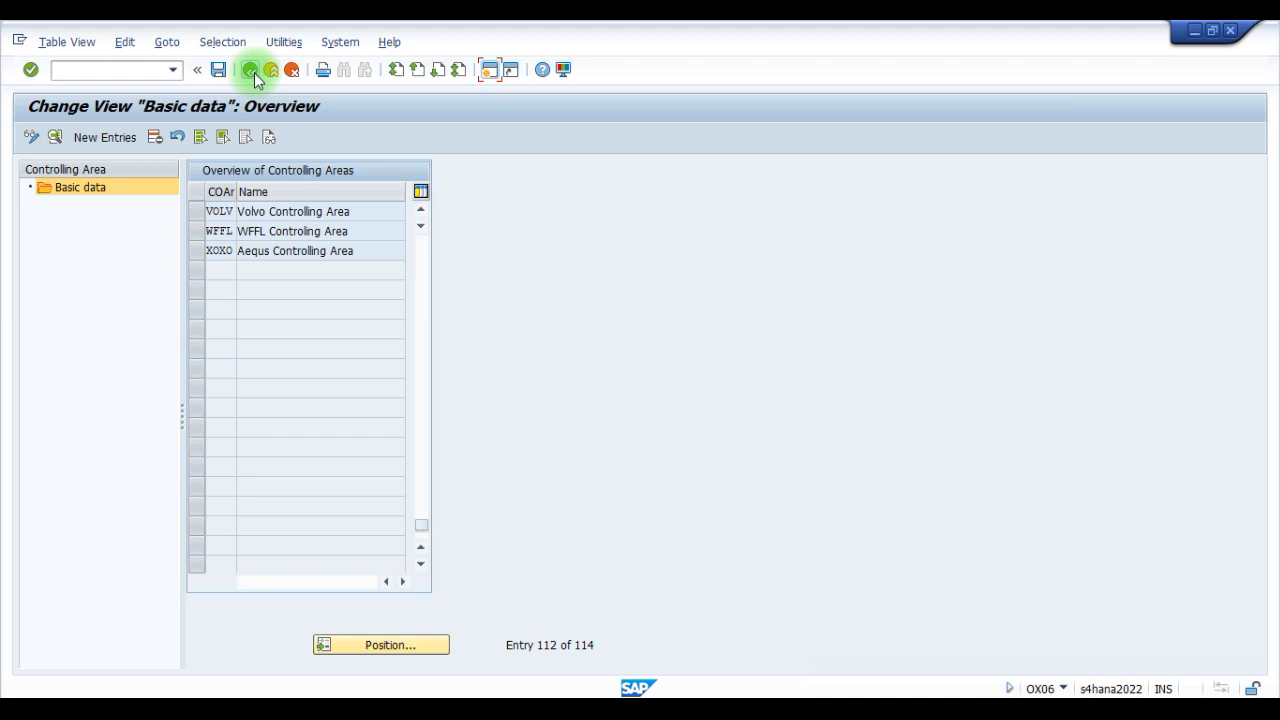
left_click(252, 76)
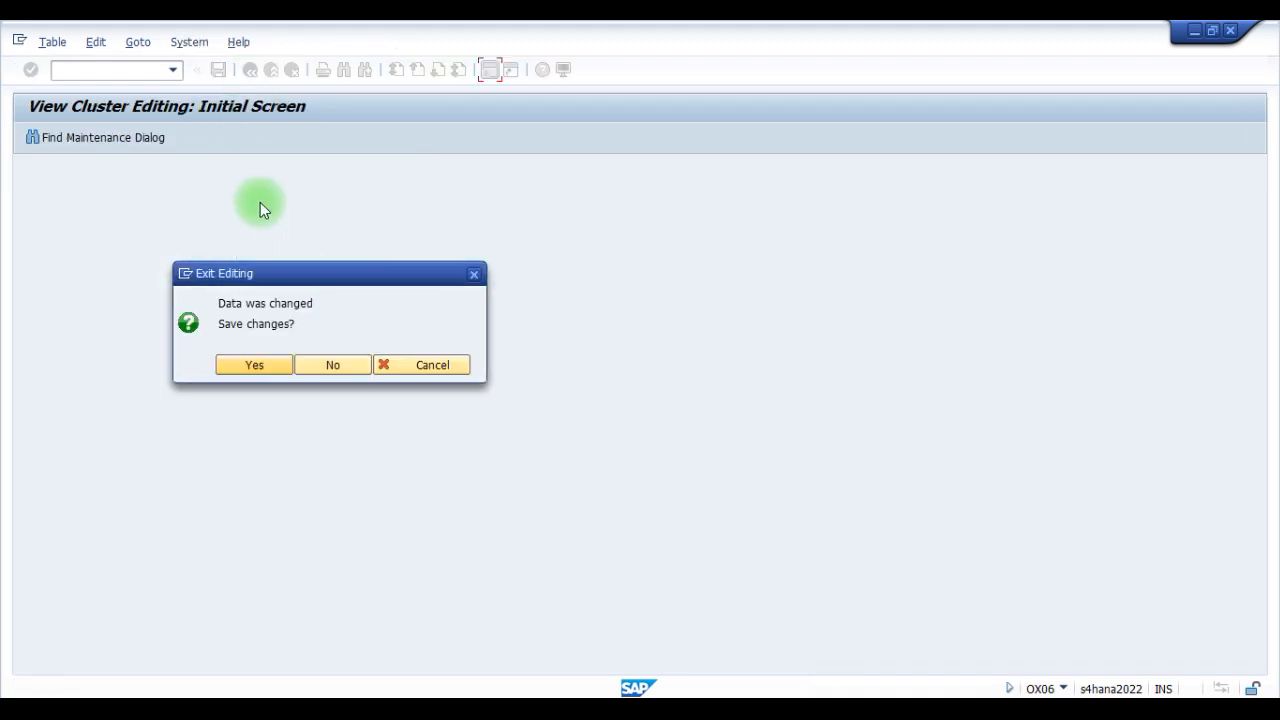
left_click(259, 372)
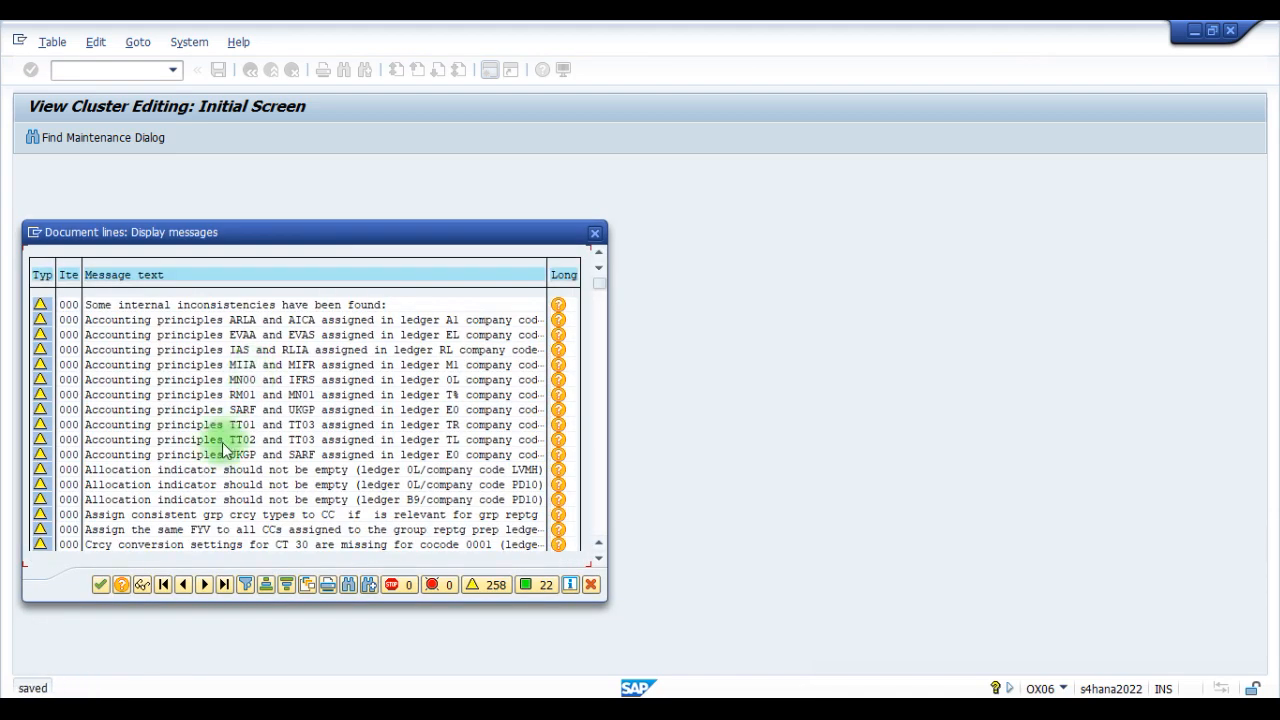
left_click(101, 586)
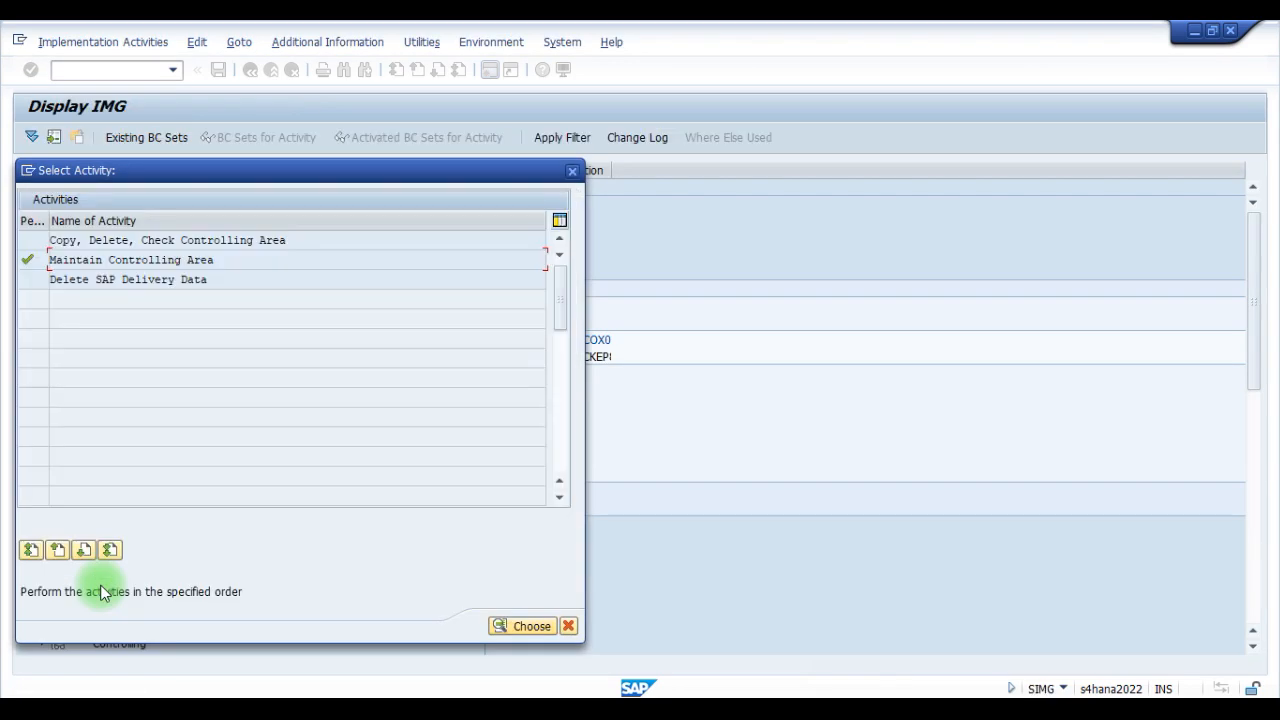
left_click(567, 625)
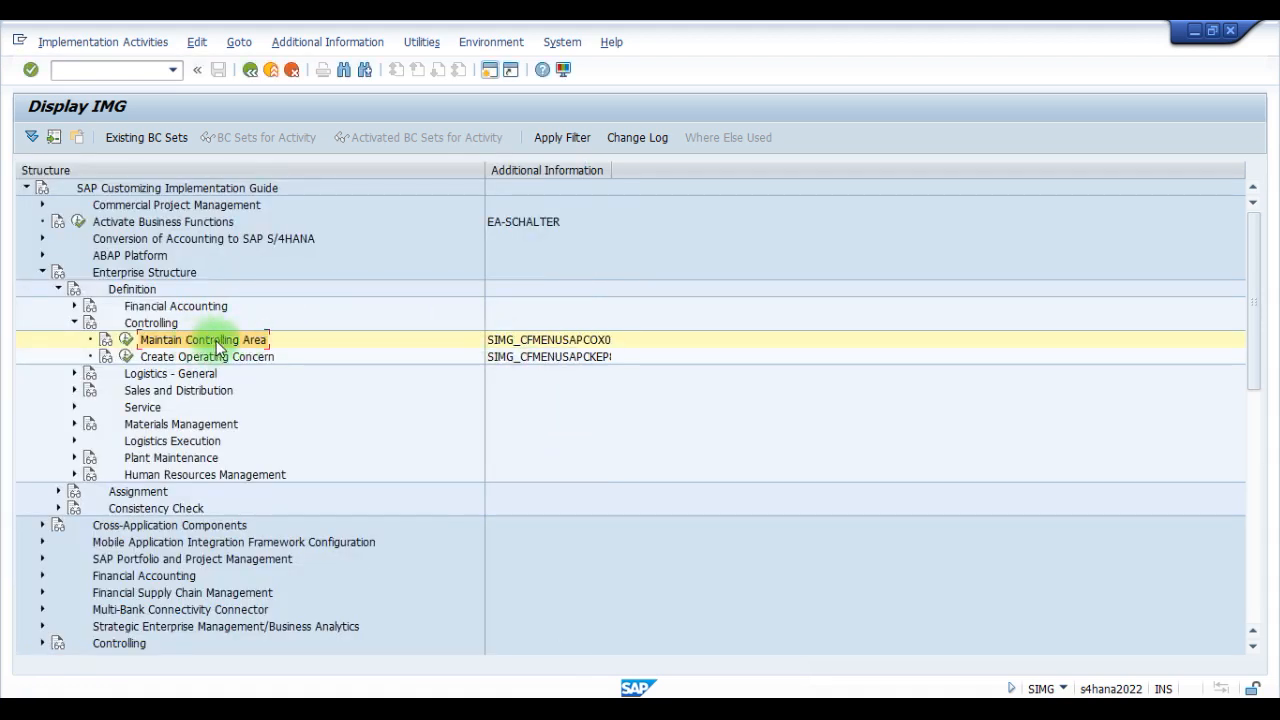
- Collapse the Definition node under Enterprise Structure and expand Assignment down to its Controlling activities
left_click(74, 325)
left_click(126, 289)
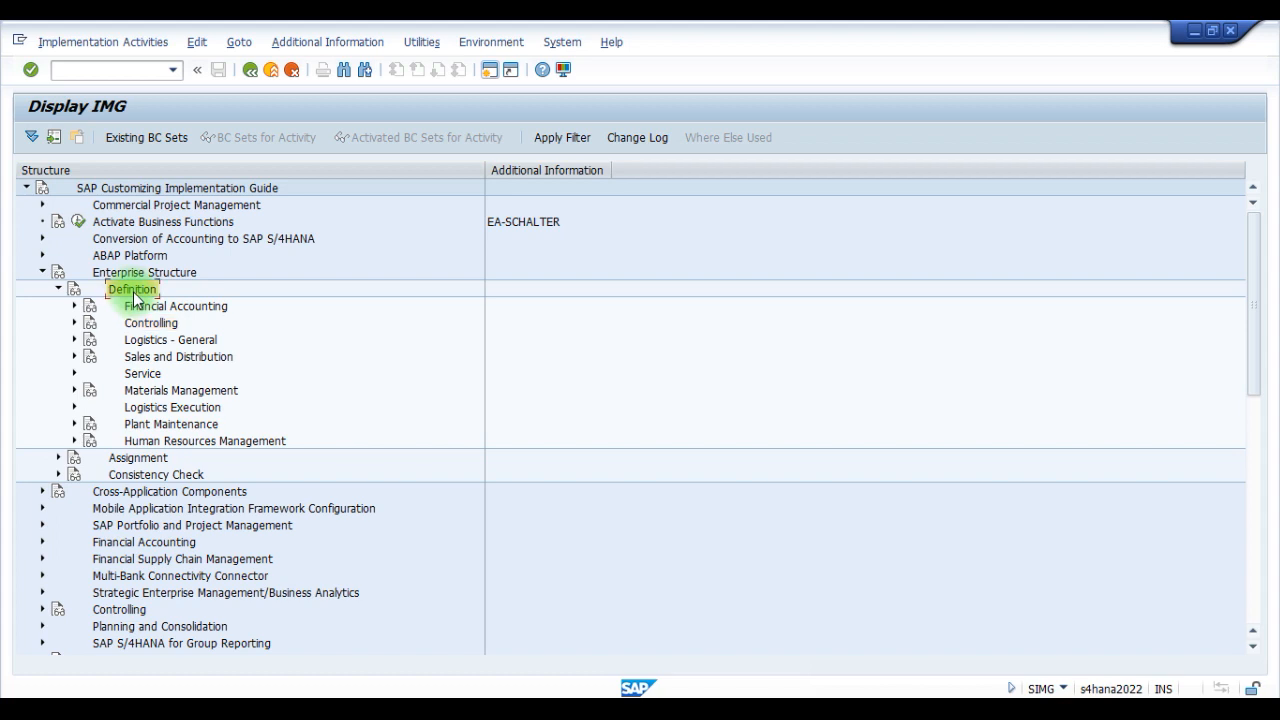
left_click(58, 289)
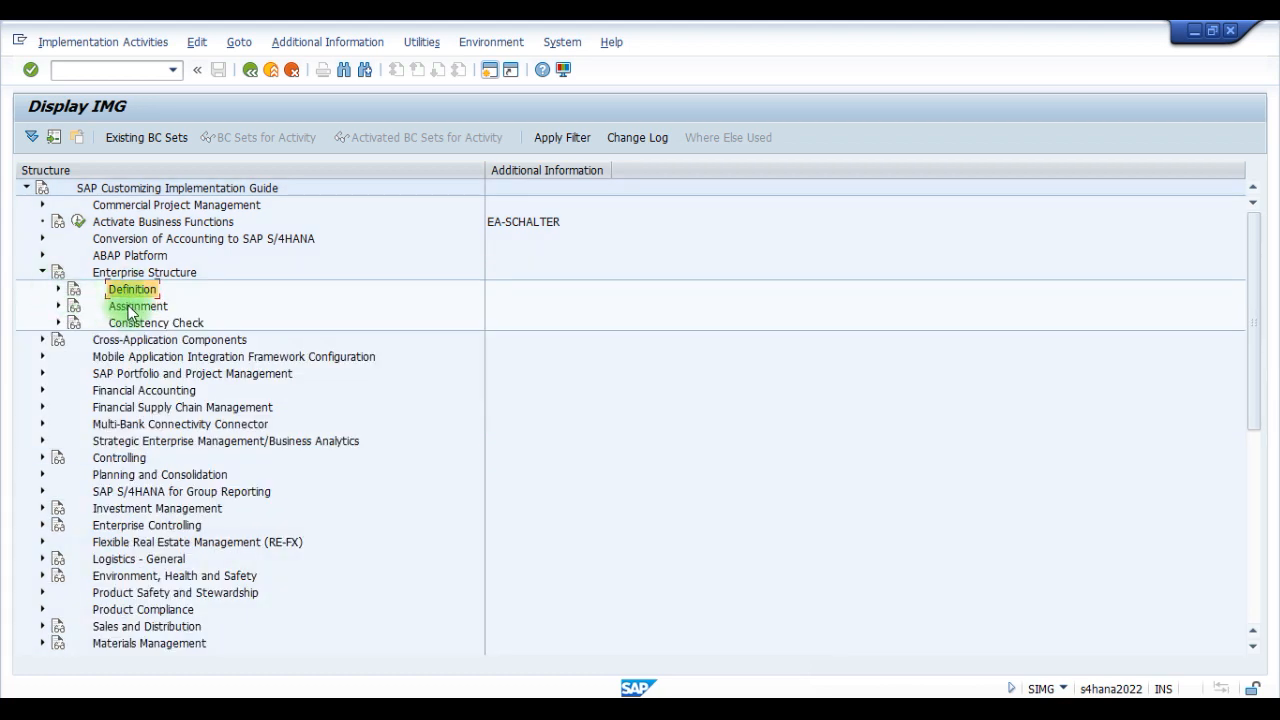
left_click(57, 307)
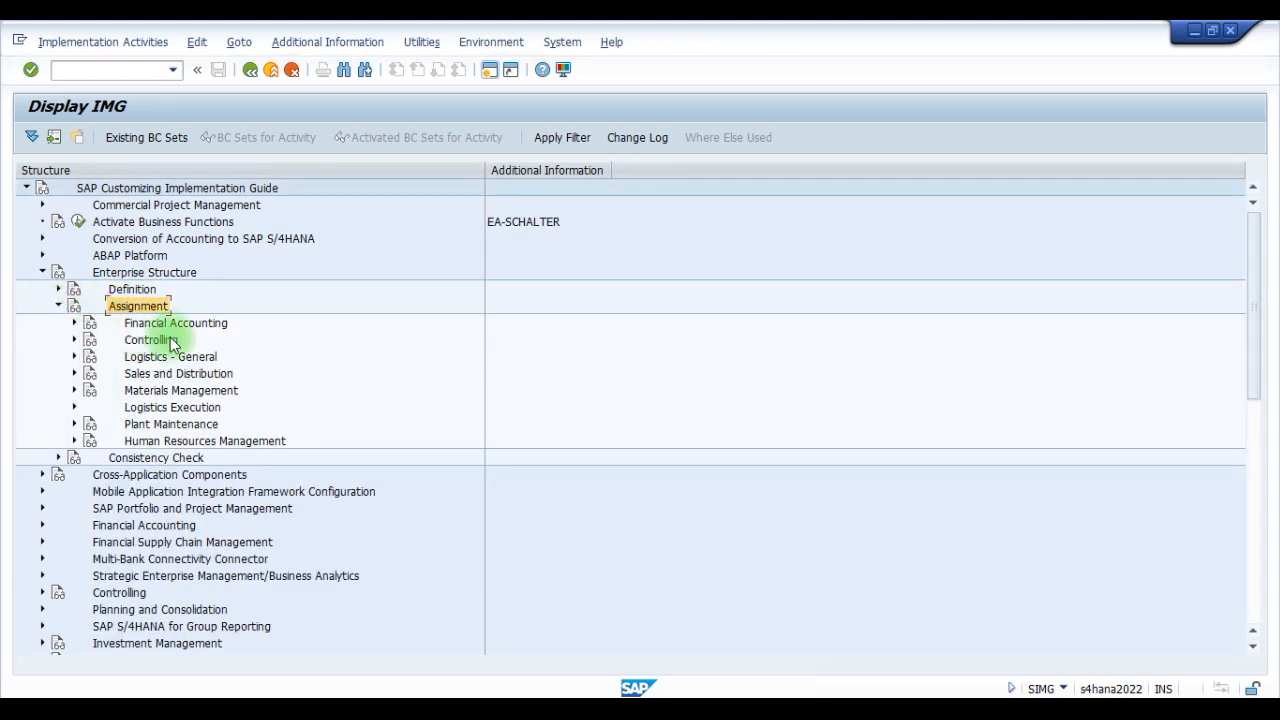
left_click(185, 324)
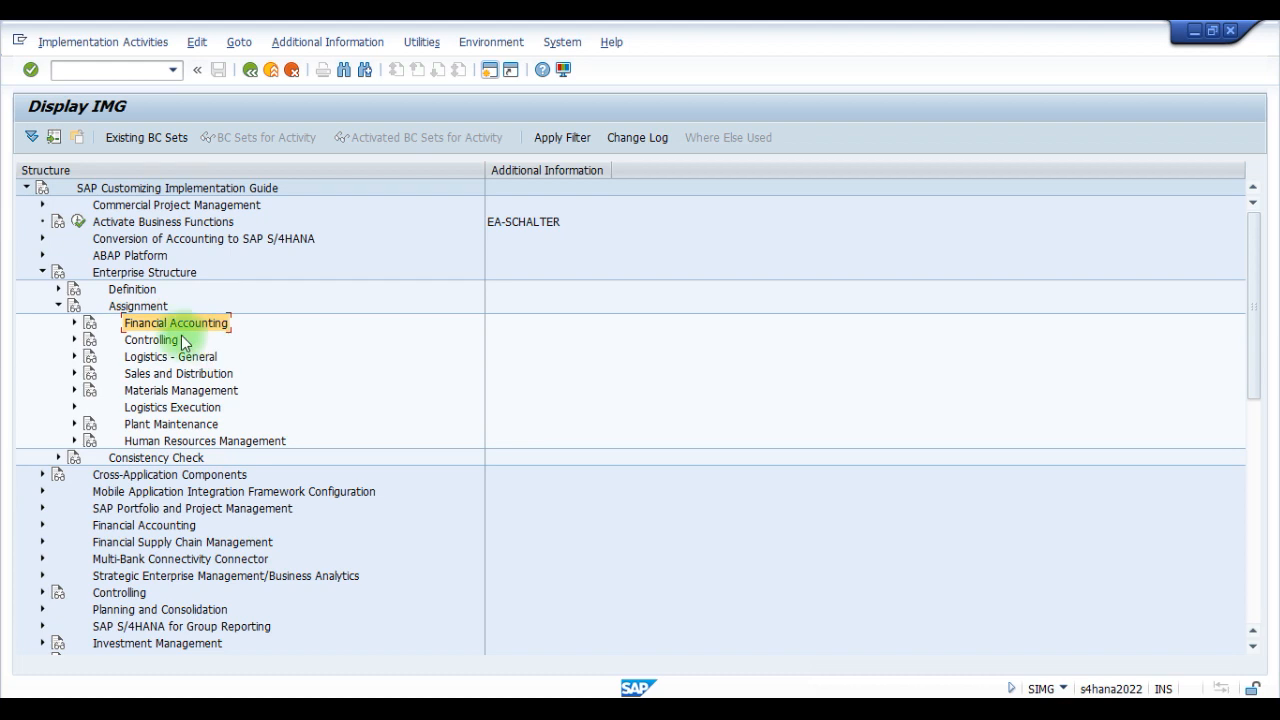
left_click(74, 339)
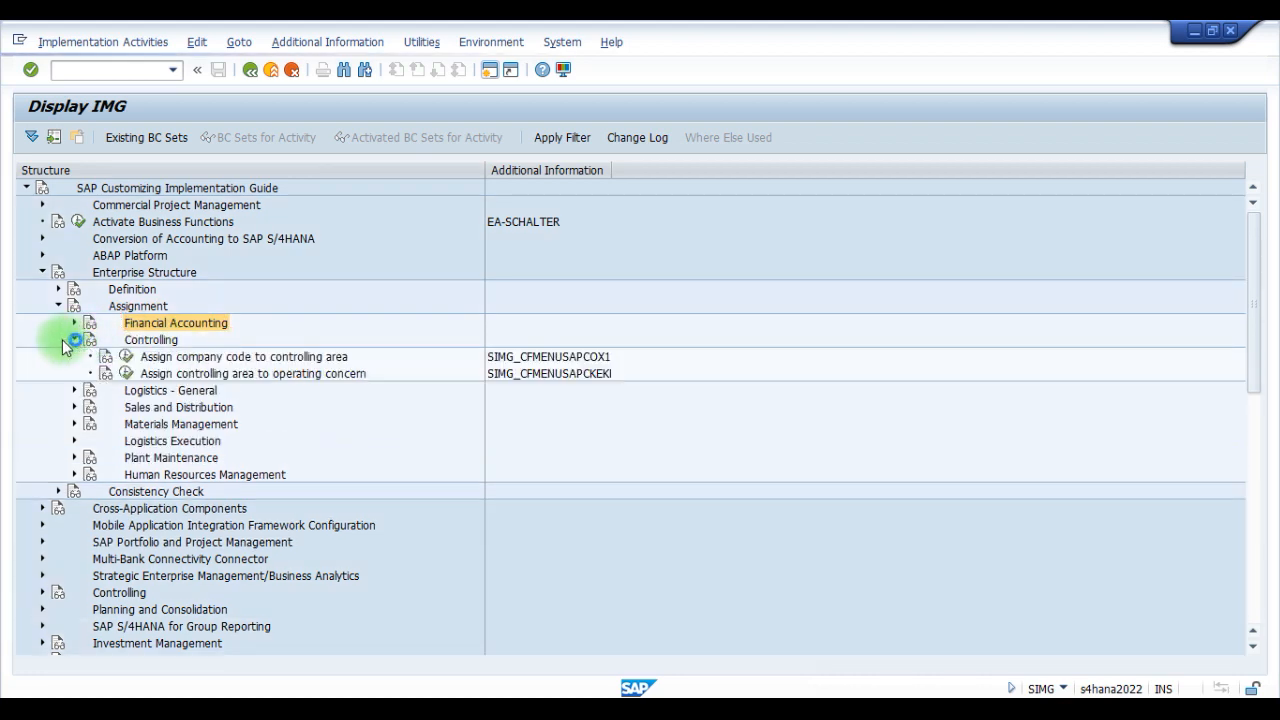
left_click(150, 340)
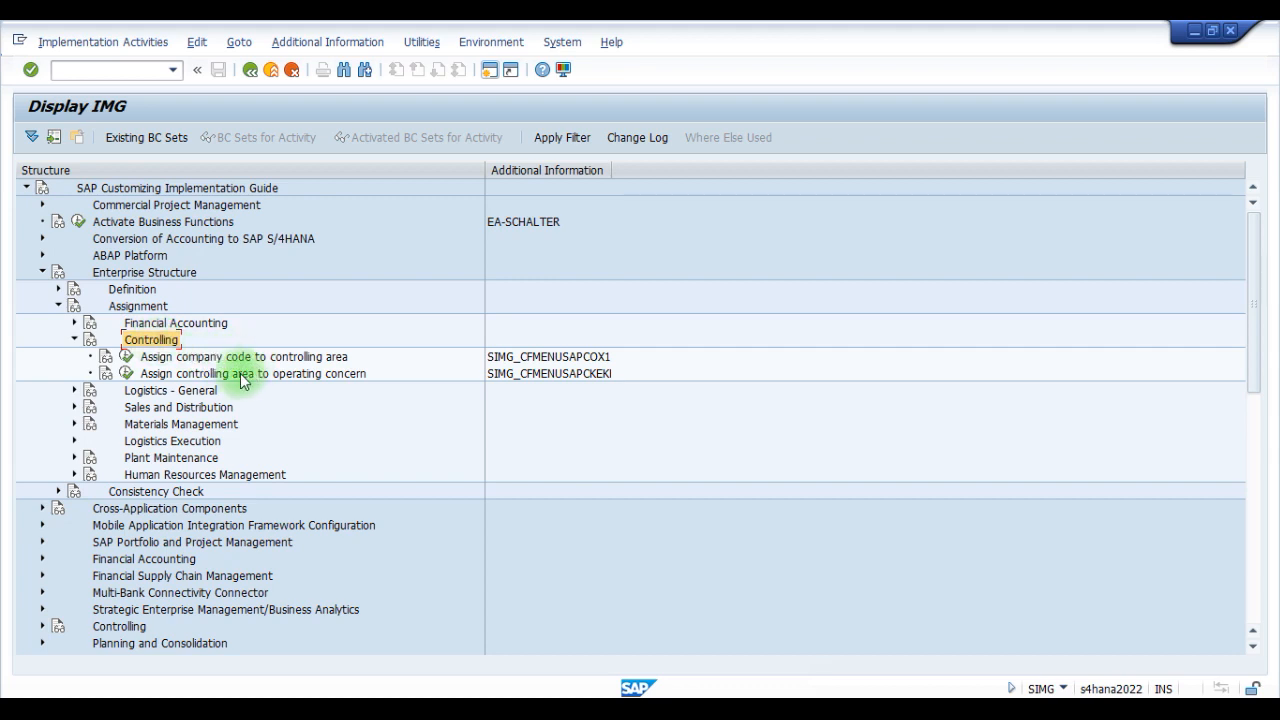
- Open the customizing activity Assign company code to controlling area
left_click(200, 360)
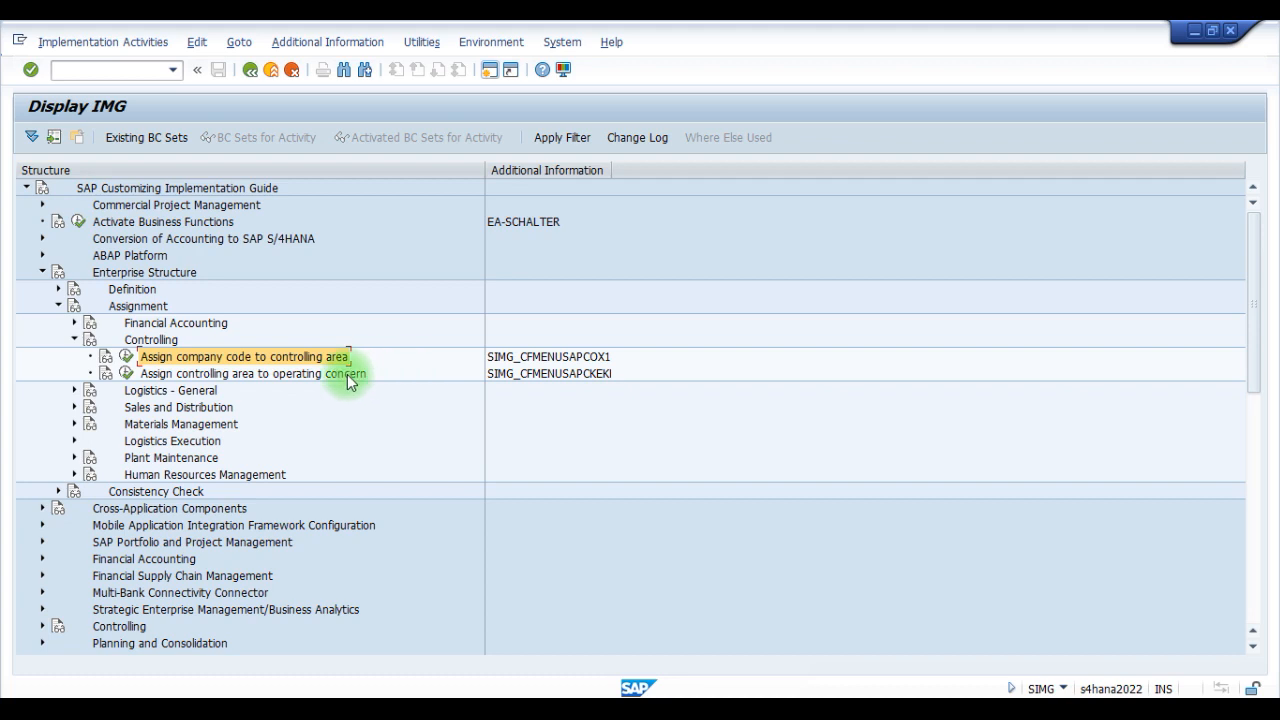
left_click(286, 377)
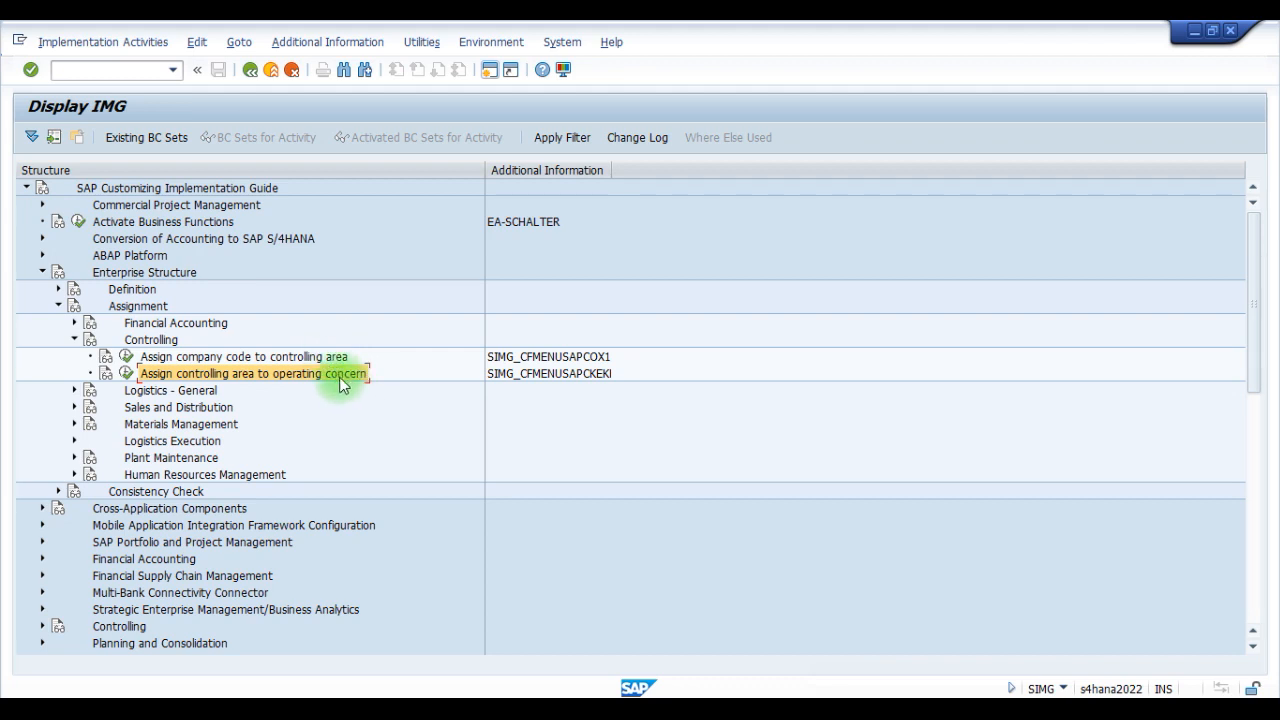
left_click(288, 358)
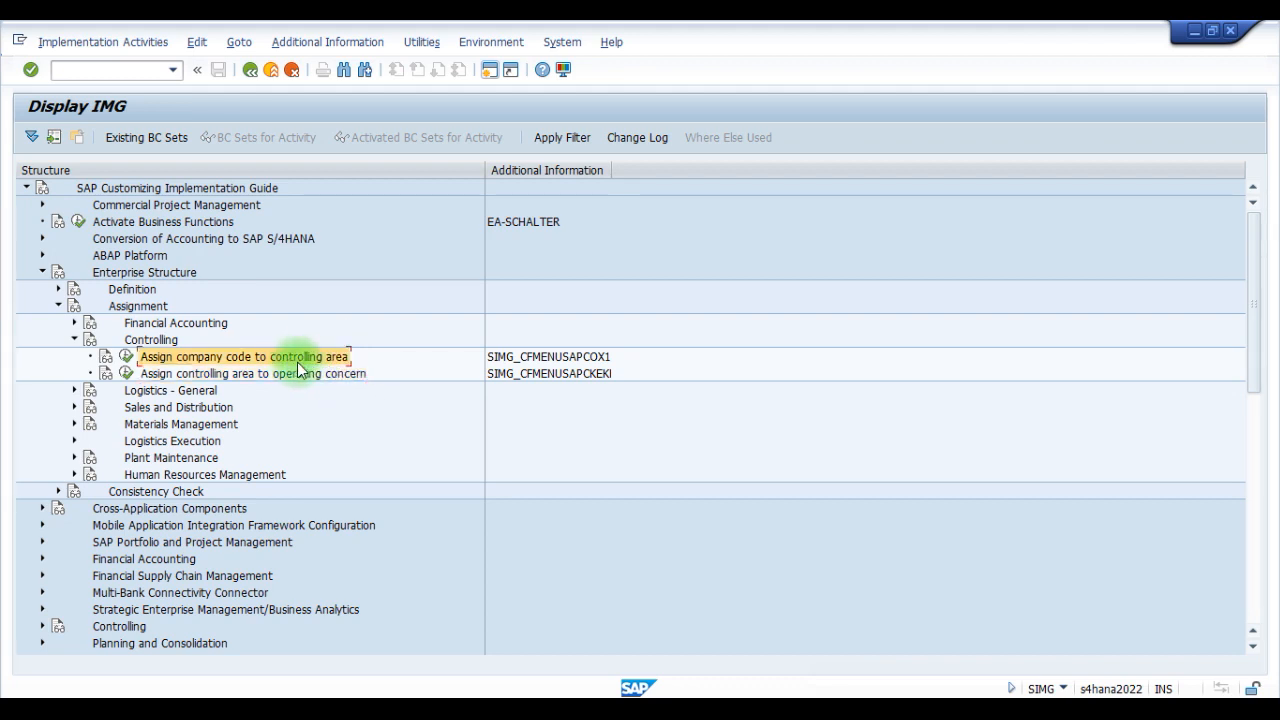
left_click(126, 360)
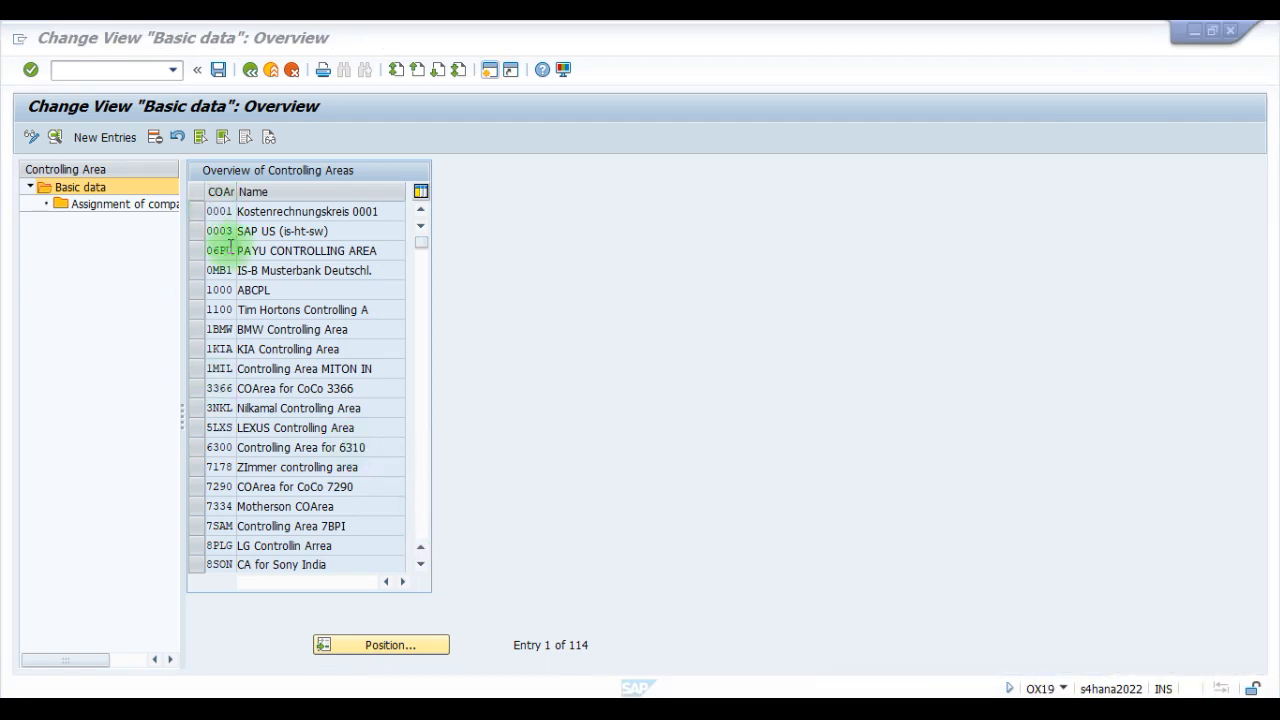
- Locate controlling area VOLV in the overview, select it and open its assignment of company codes
left_click(384, 647)
type("VOLV")
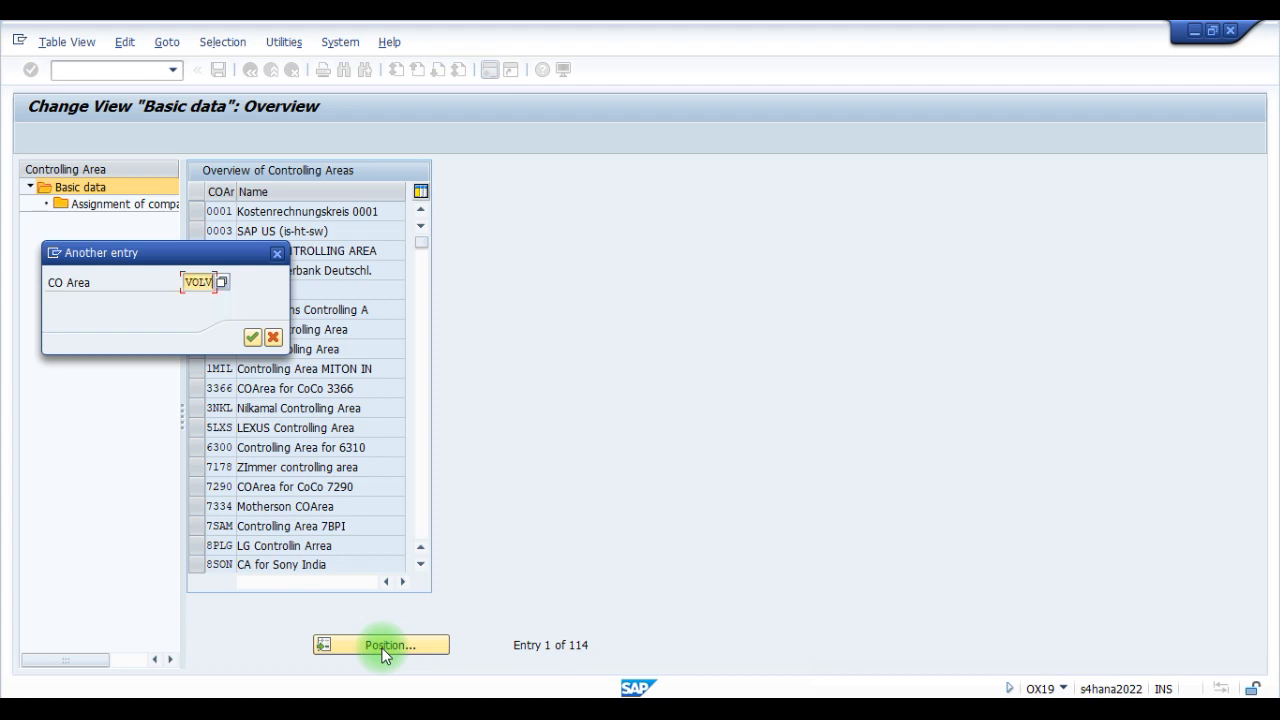
left_click(253, 337)
left_click(212, 211)
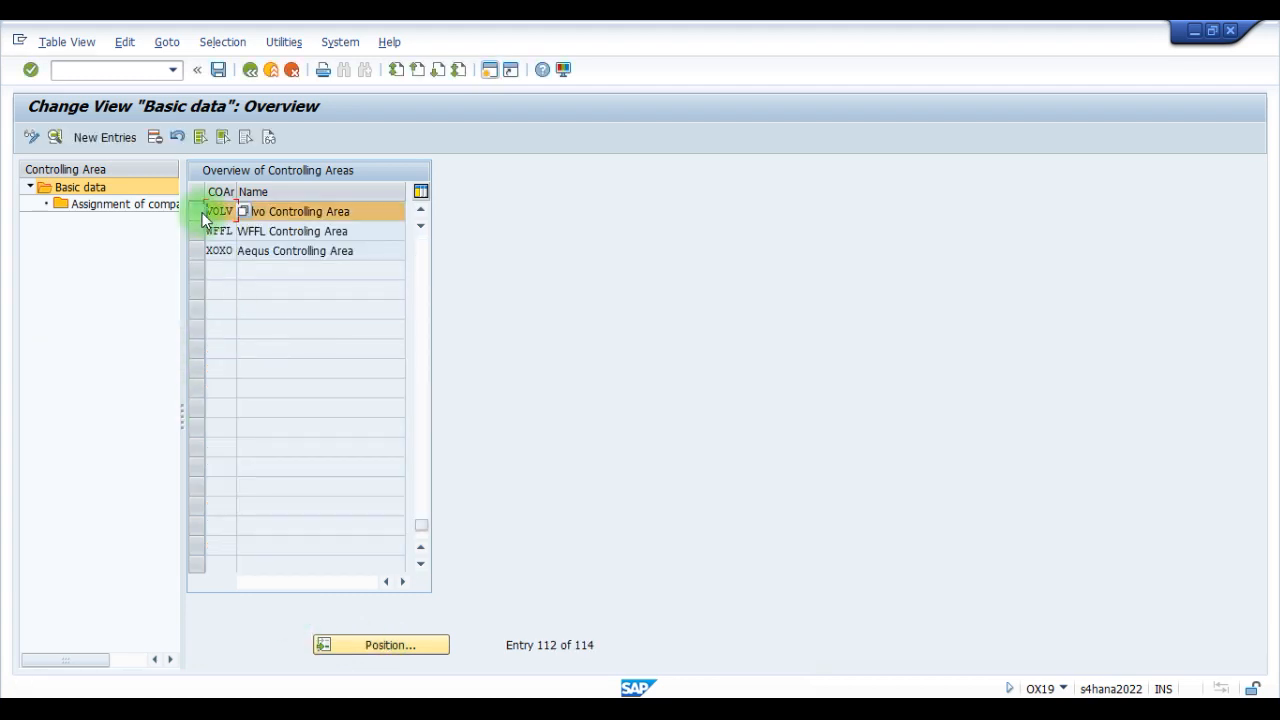
double_click(100, 218)
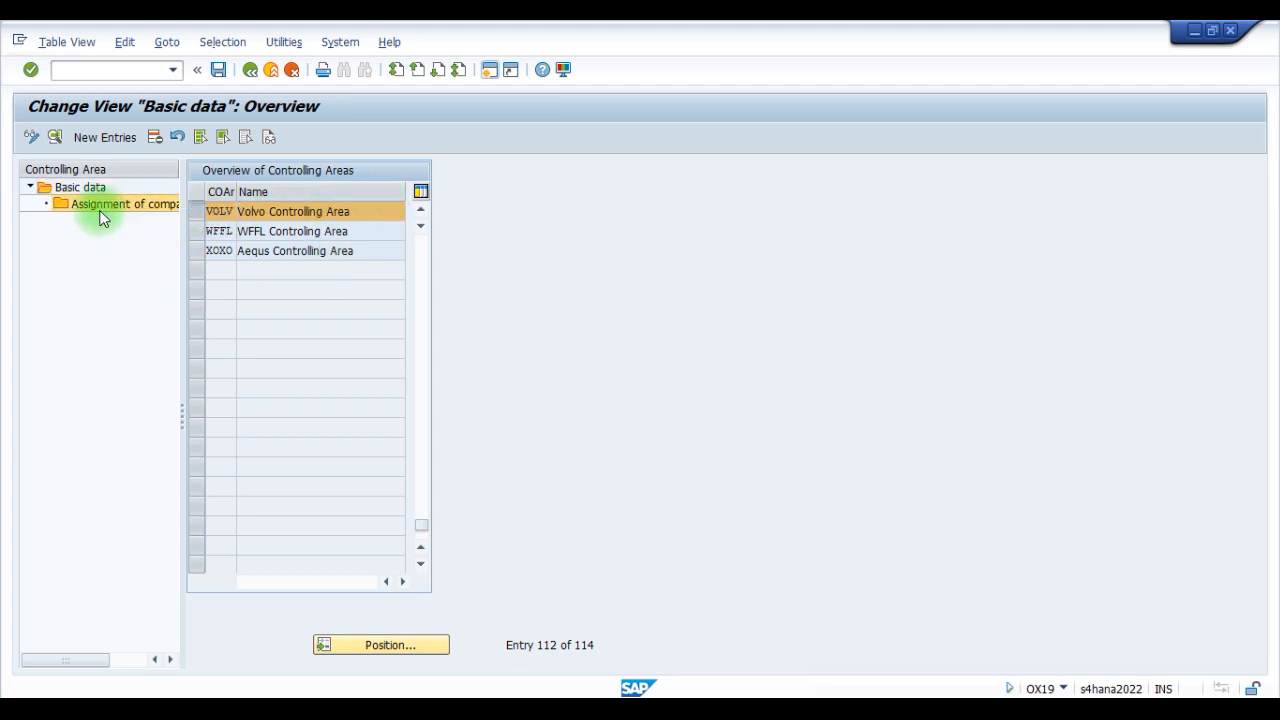
- Add a new entry assigning company code V001 (VOLVO India) to controlling area VOLV
left_click(84, 140)
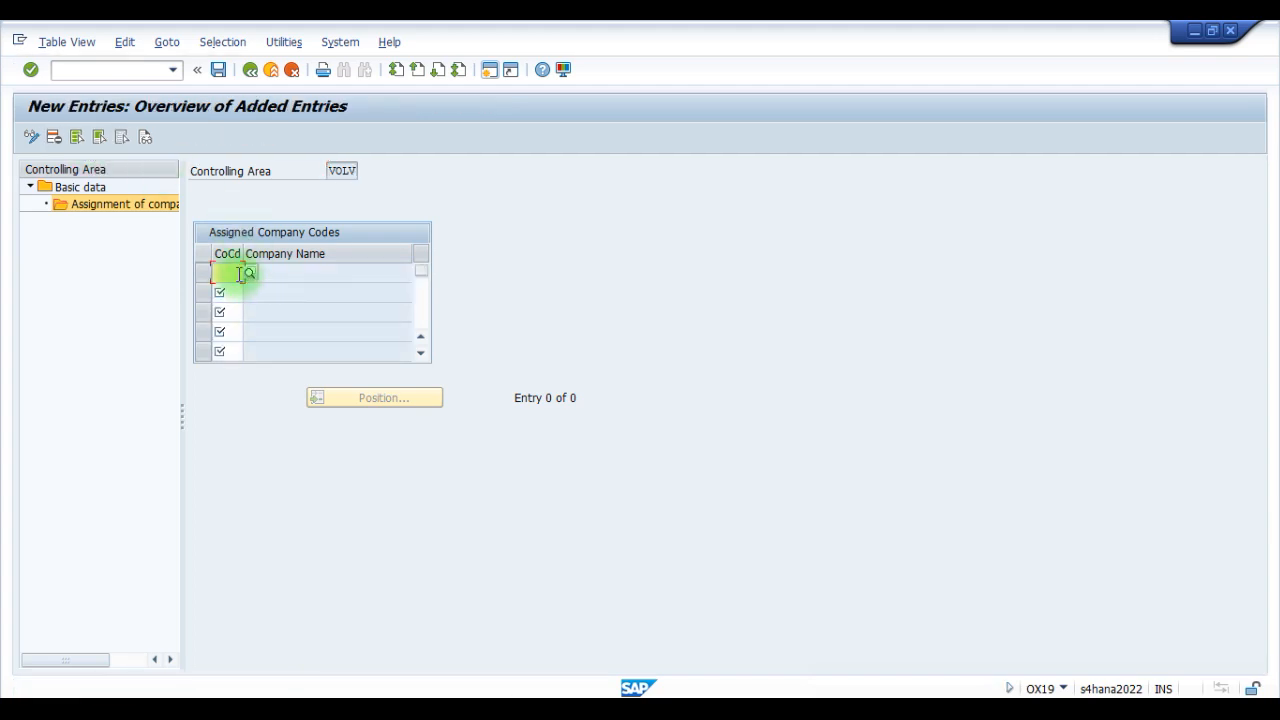
type("VO")
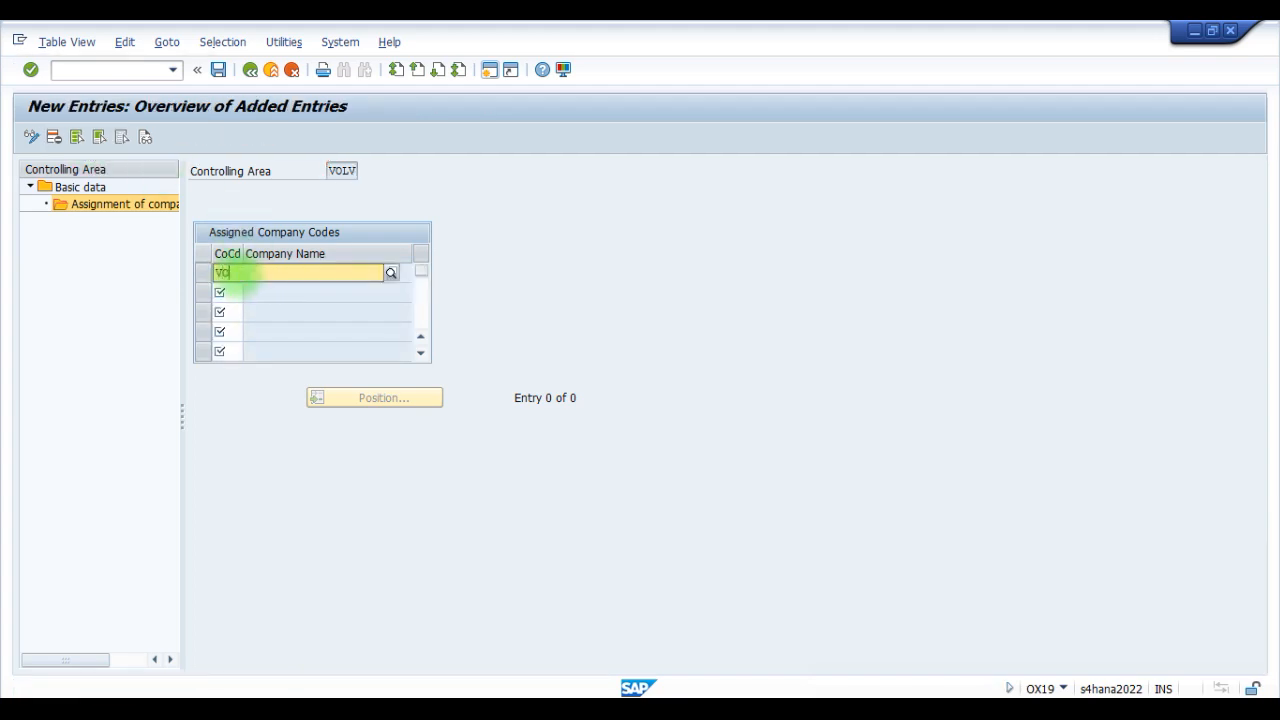
type("01")
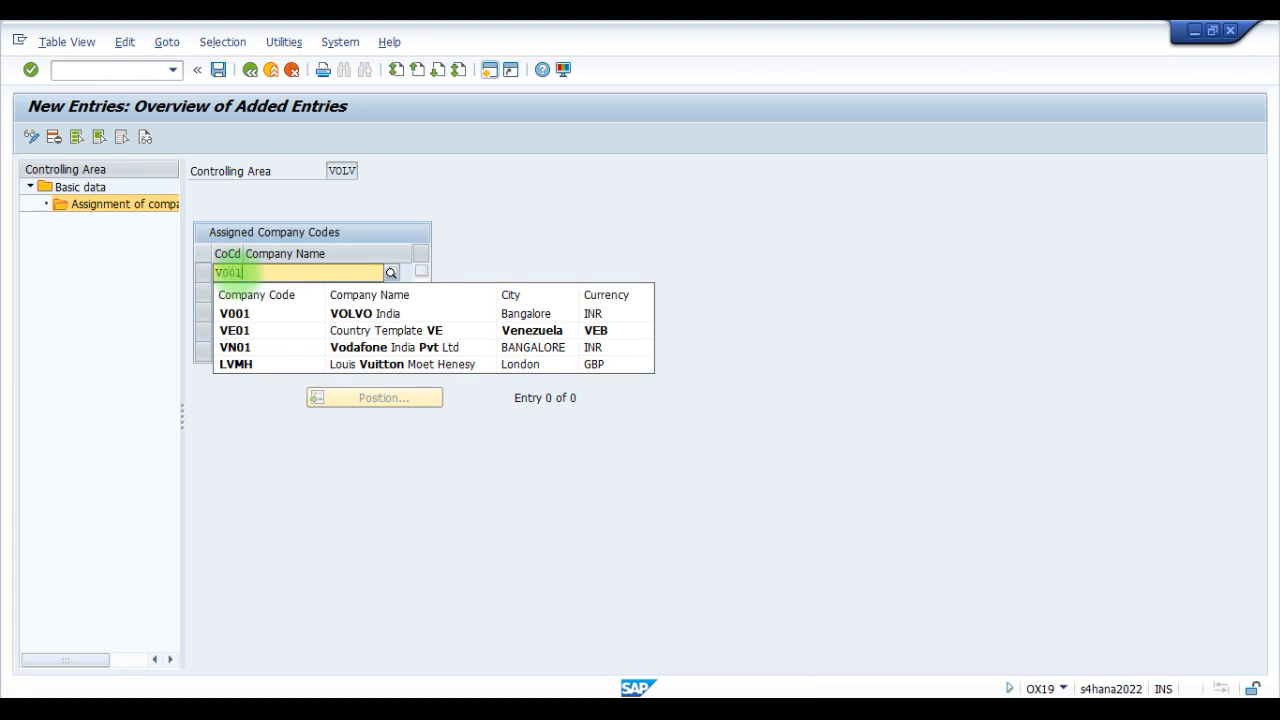
left_click(260, 313)
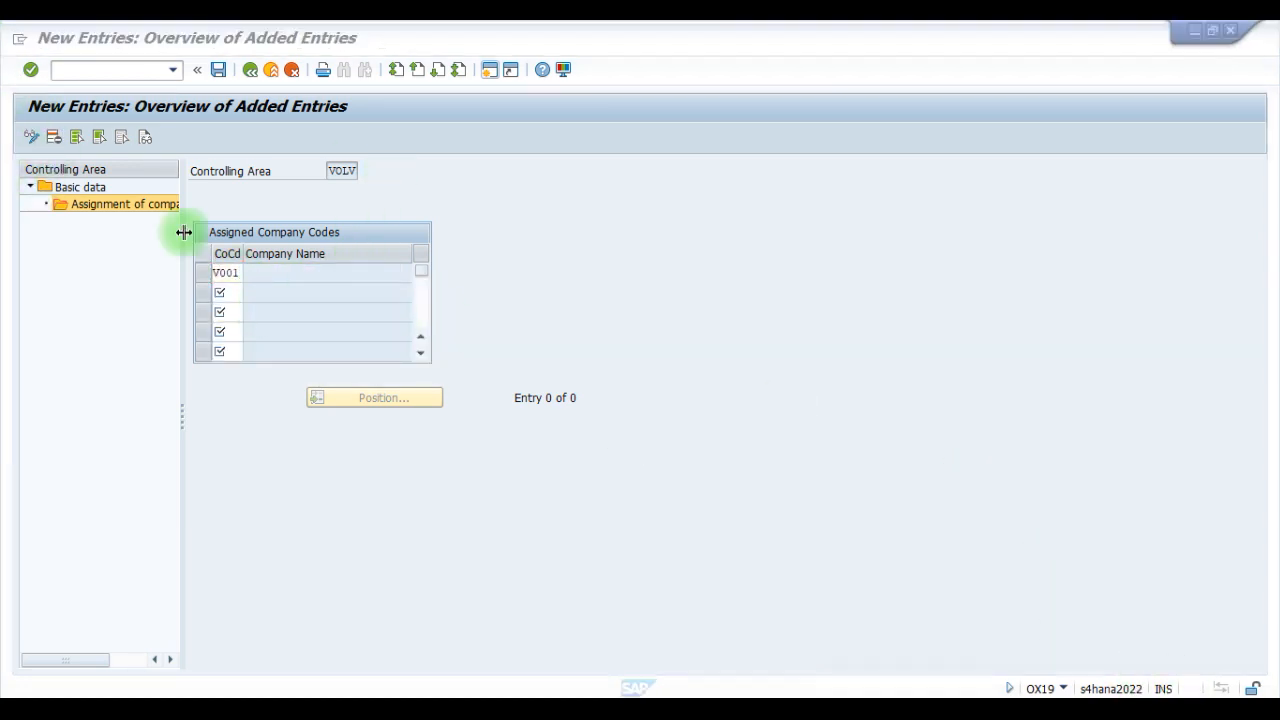
left_click(253, 272)
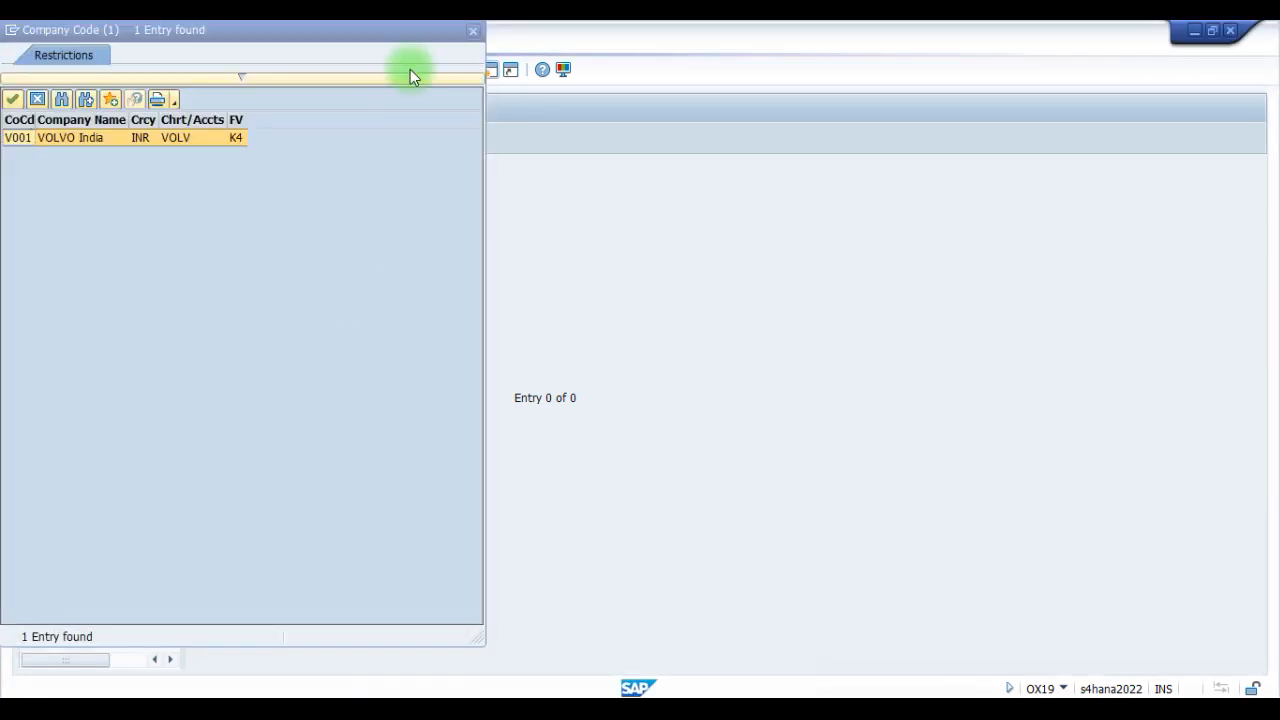
double_click(73, 138)
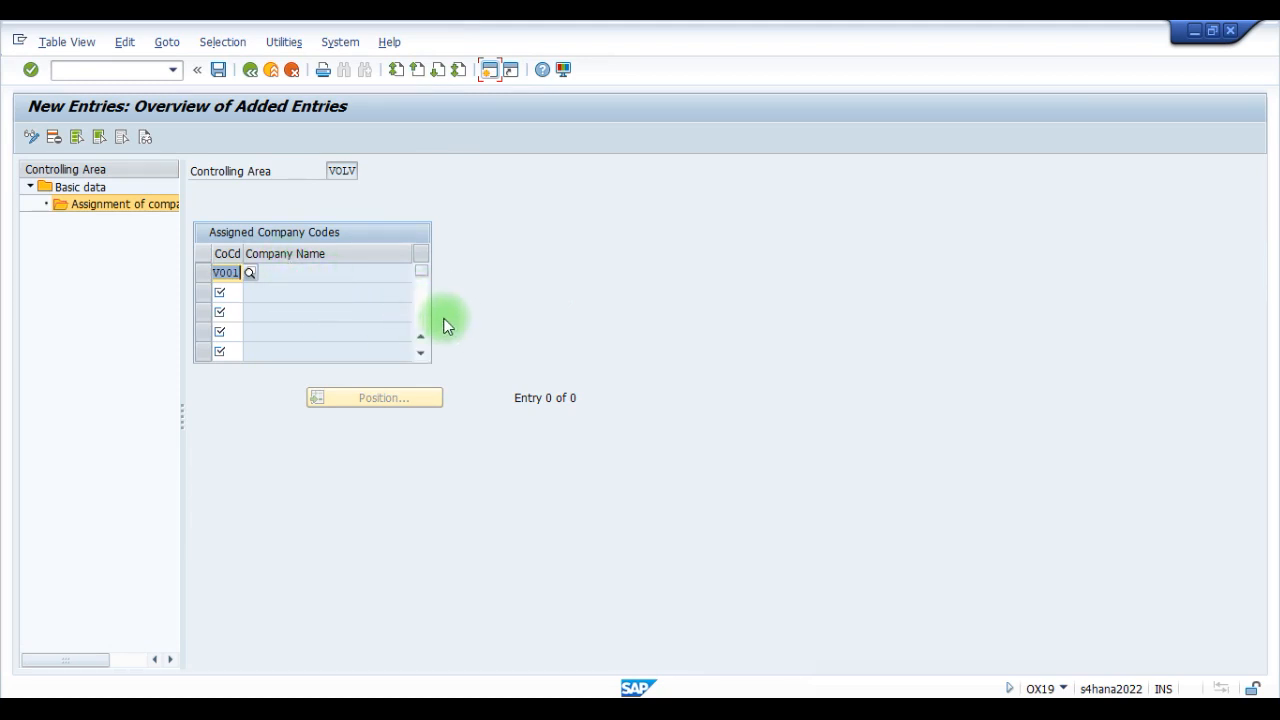
key("Return")
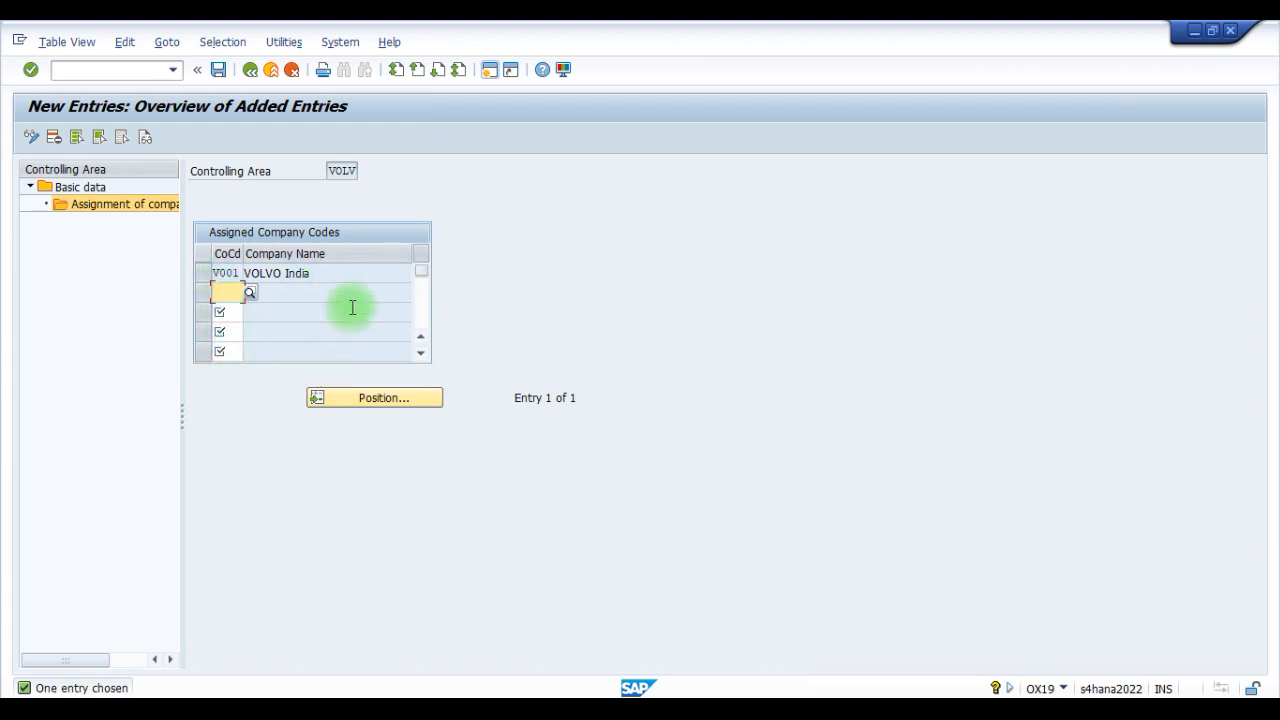
- Save the company code assignment, acknowledging the message log and accepting the proposed customizing request
left_click(218, 70)
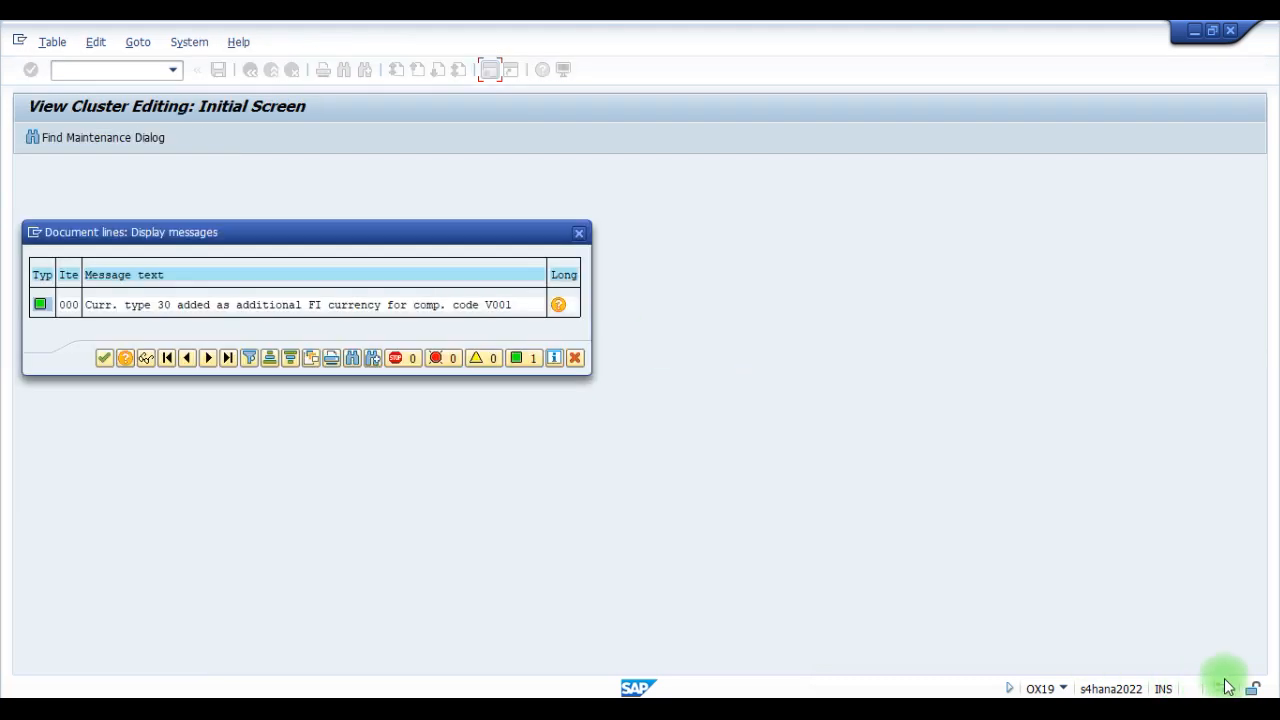
left_click_drag(361, 235, 524, 278)
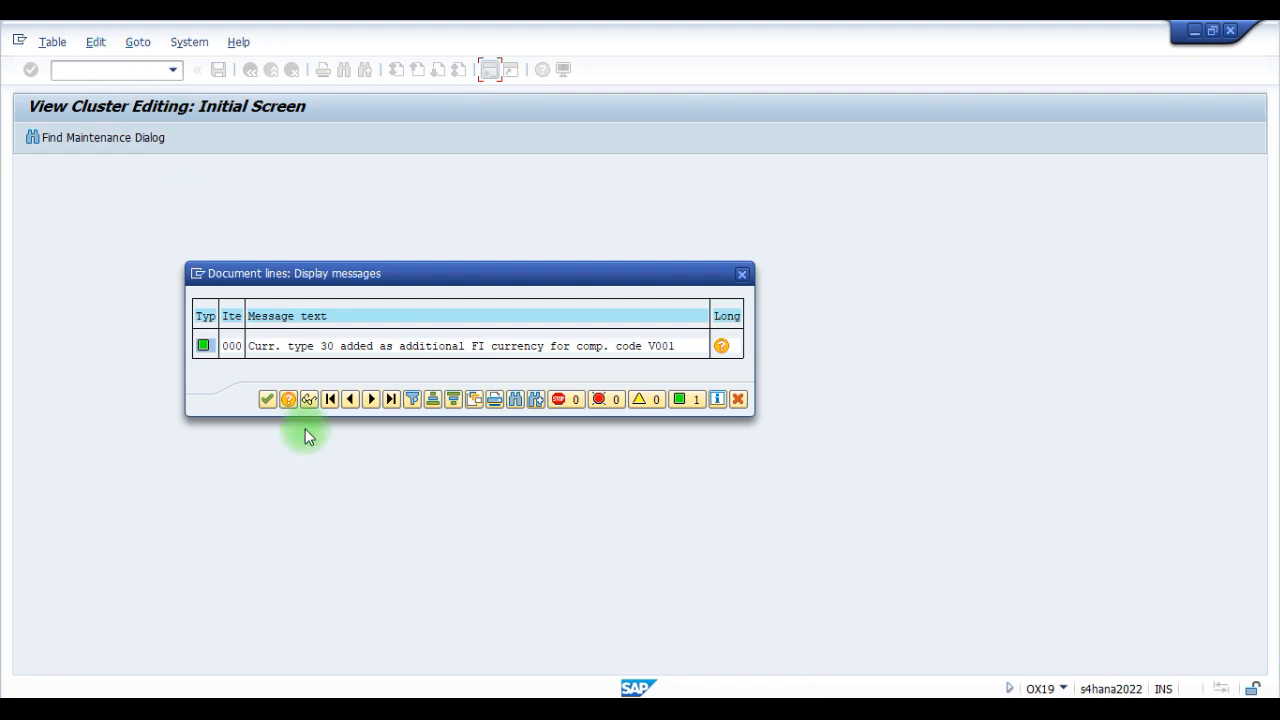
left_click_drag(409, 275, 522, 275)
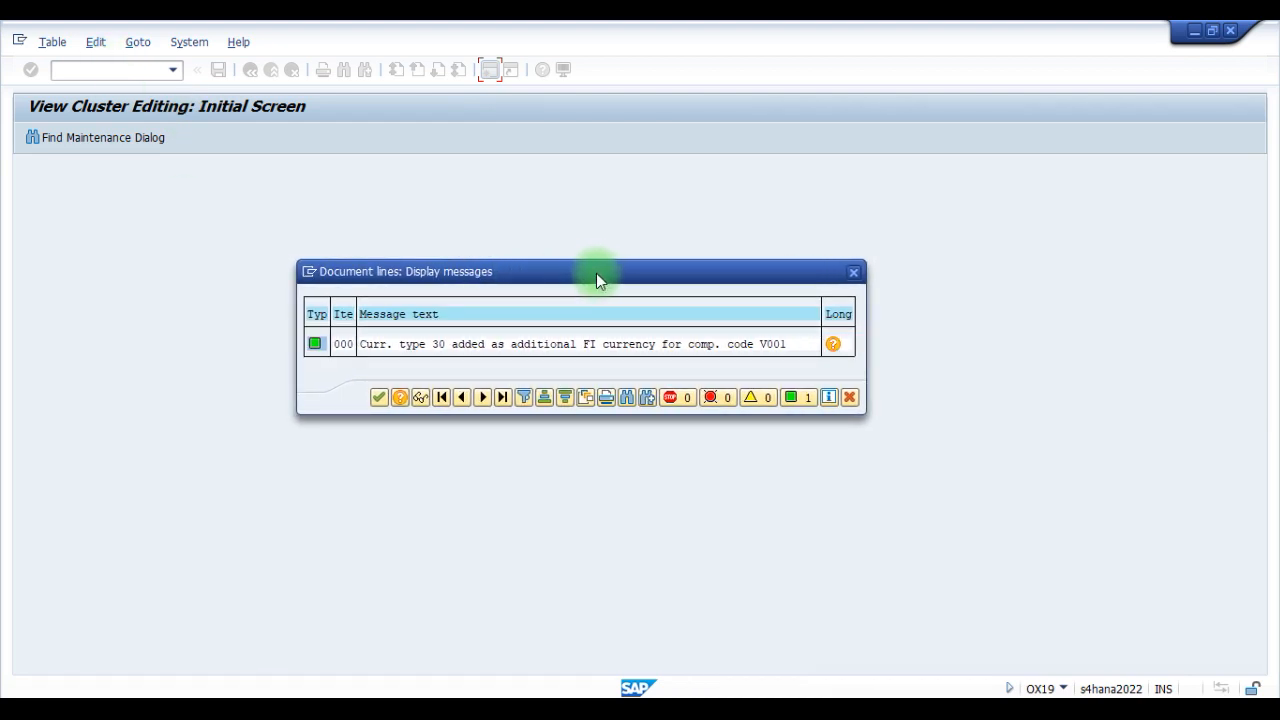
left_click(380, 399)
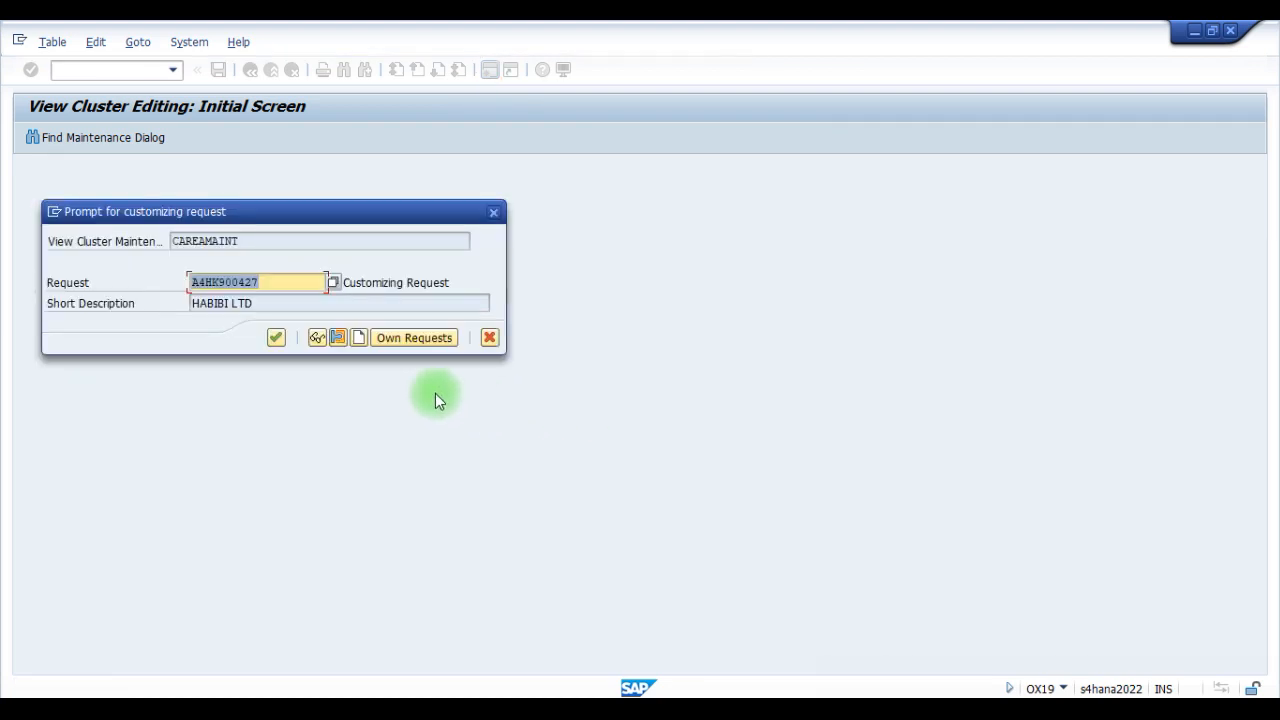
left_click(277, 337)
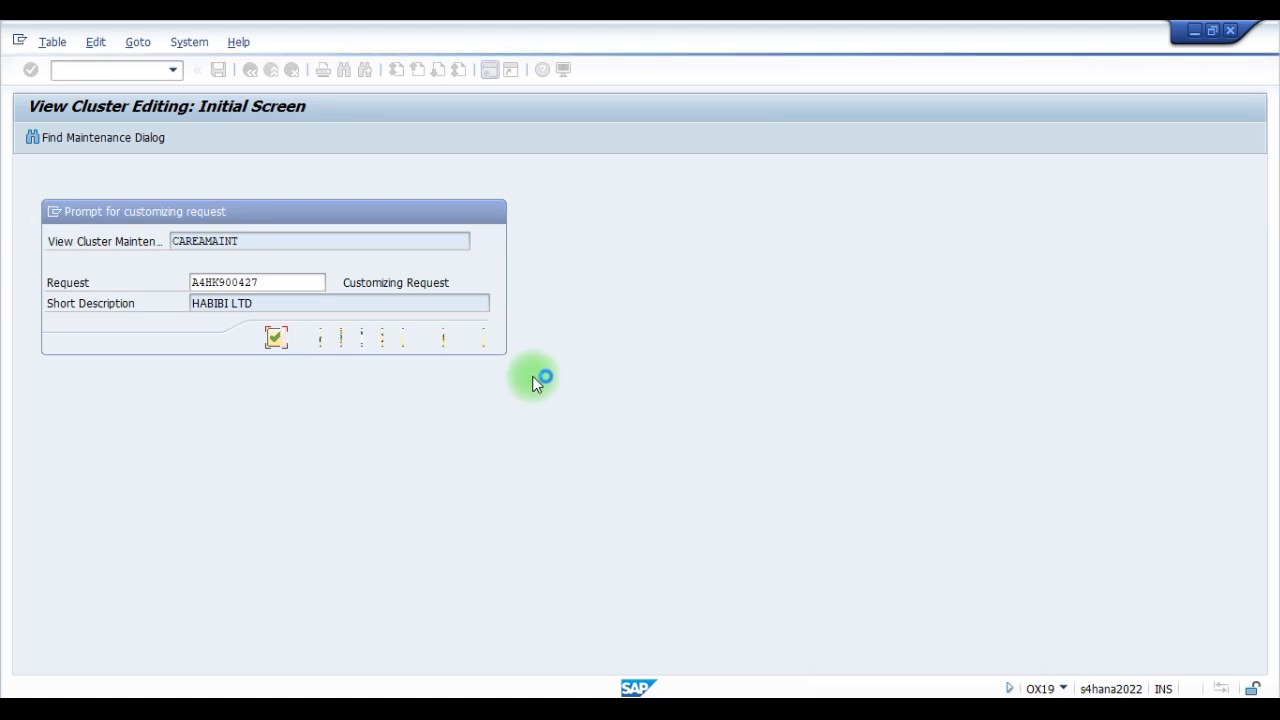
left_click(100, 584)
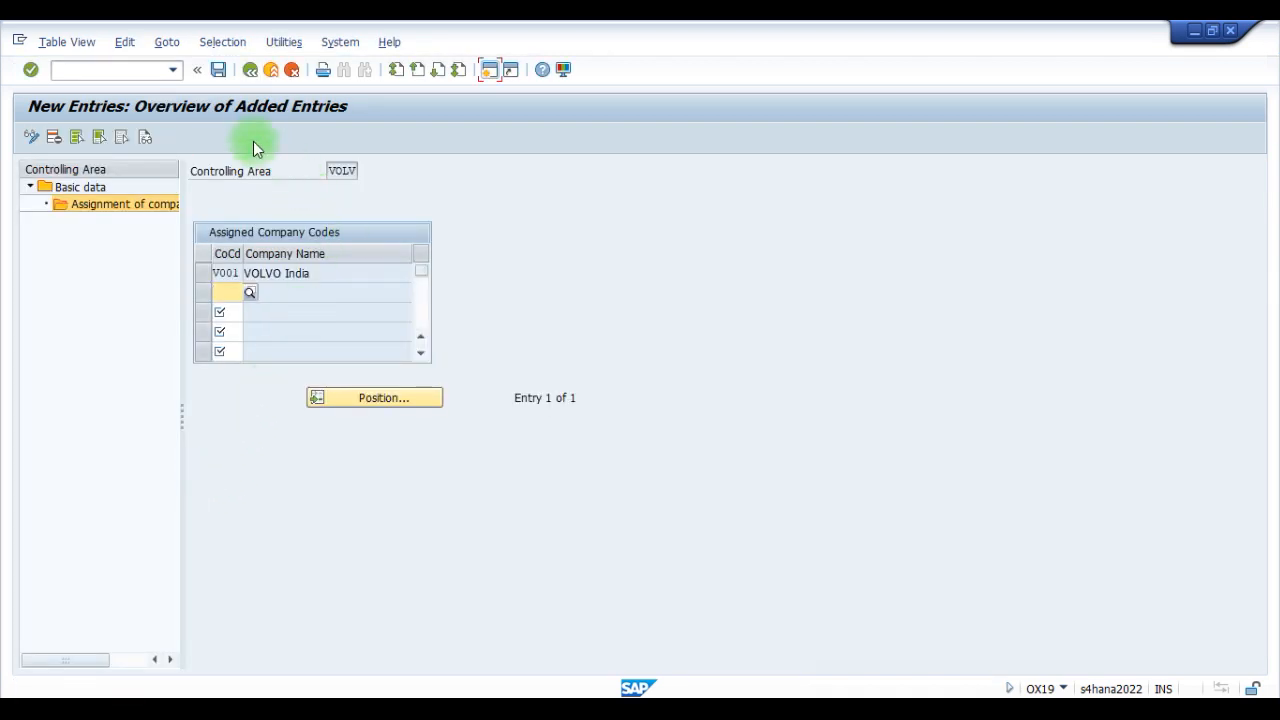
- Leave the company code assignment and the controlling area overview, returning to the implementation guide structure
left_click(250, 72)
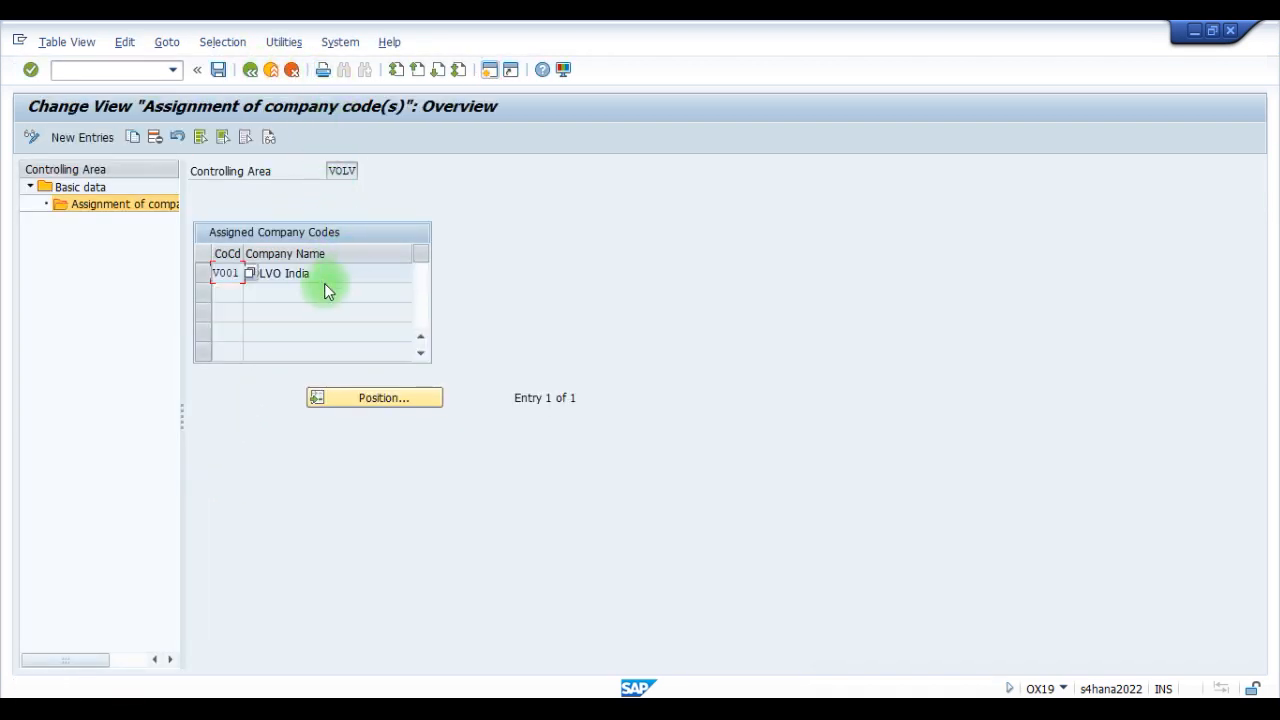
left_click(250, 71)
left_click(250, 71)
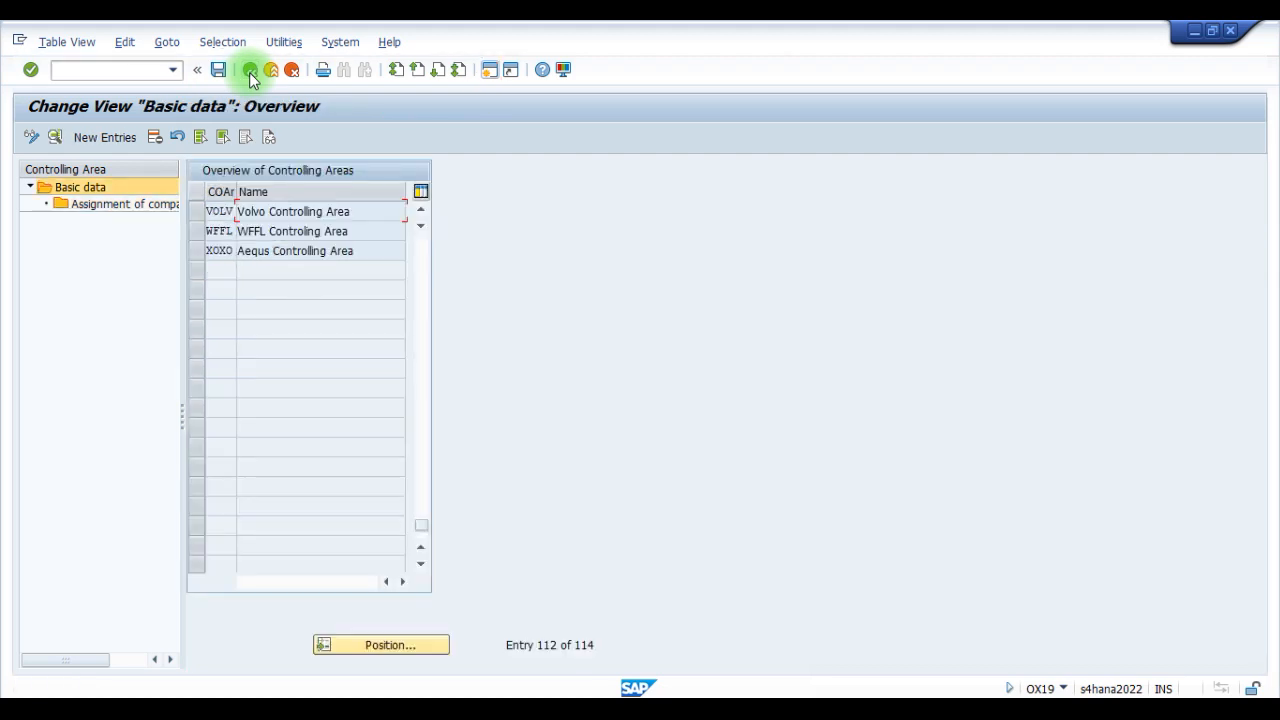
left_click(250, 71)
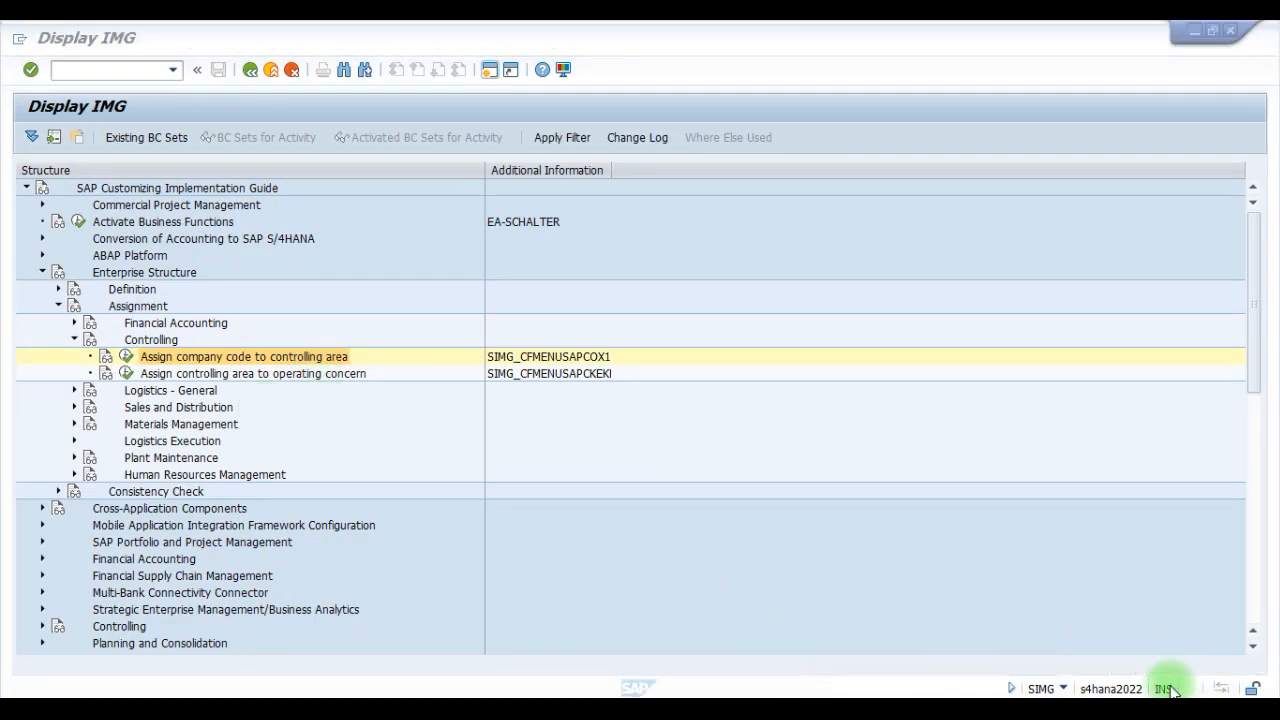
- Collapse the Controlling and Assignment nodes under Enterprise Structure
left_click(76, 342)
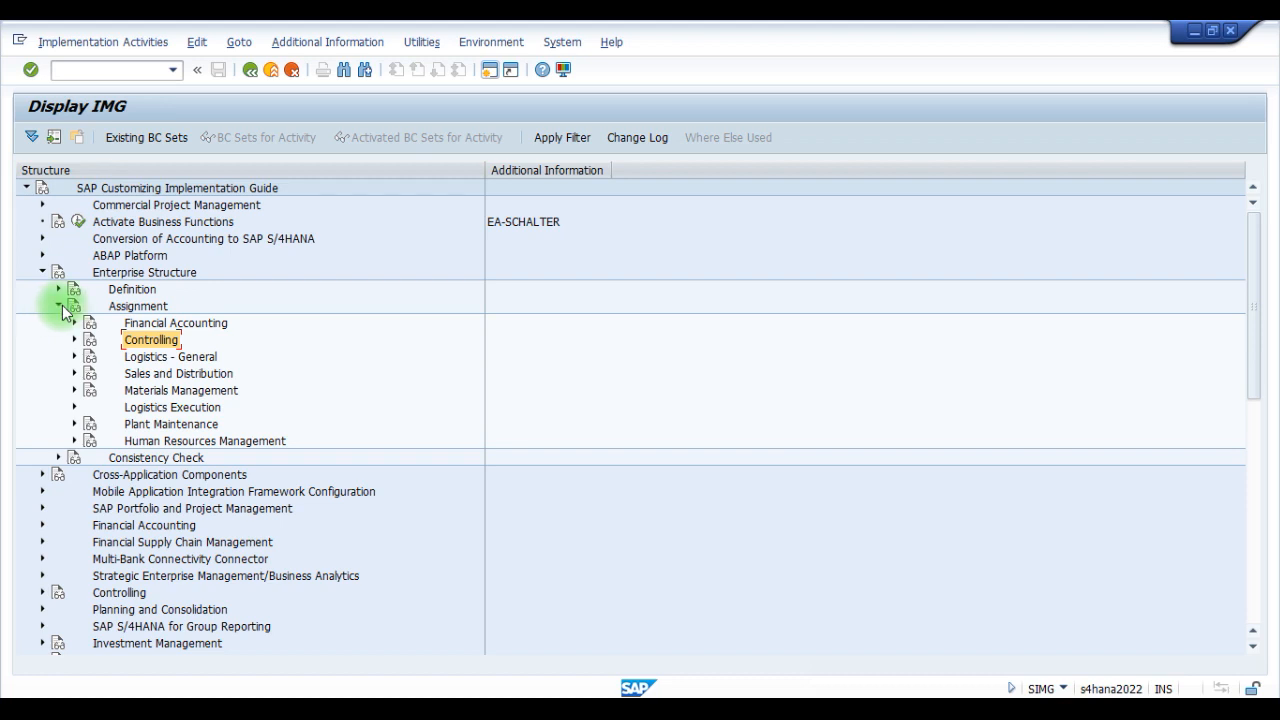
left_click(58, 306)
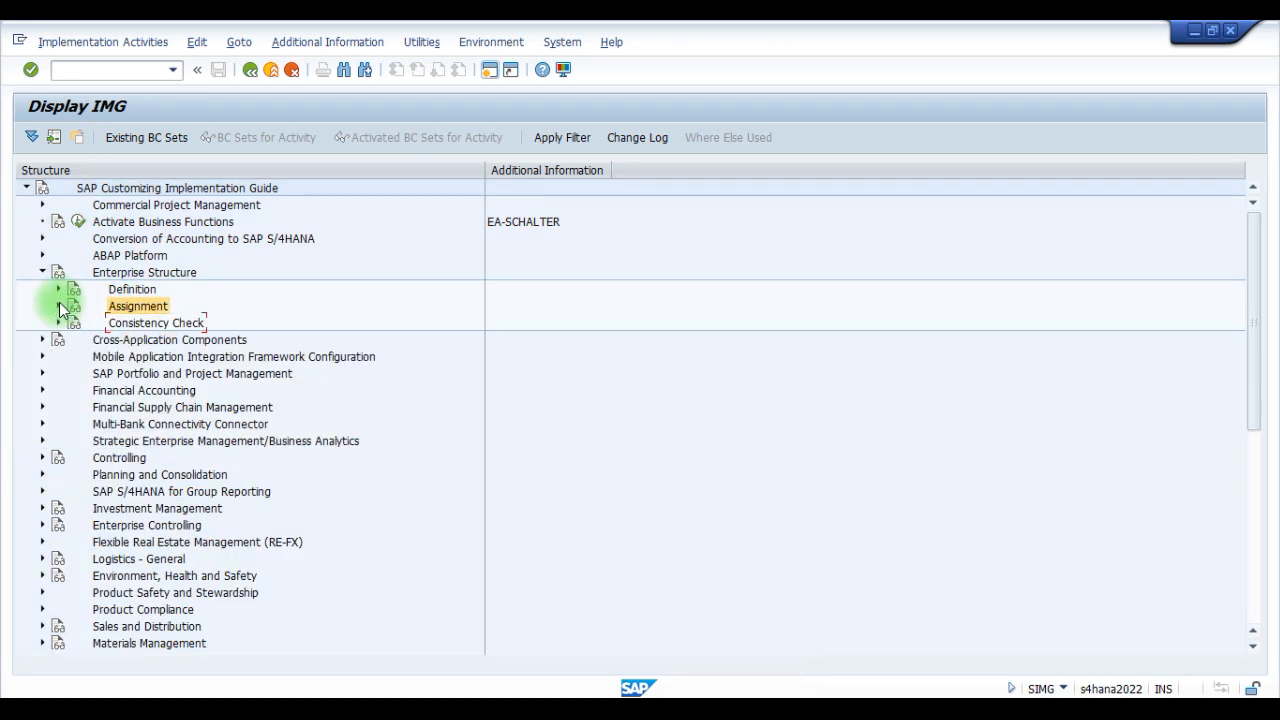
left_click(128, 290)
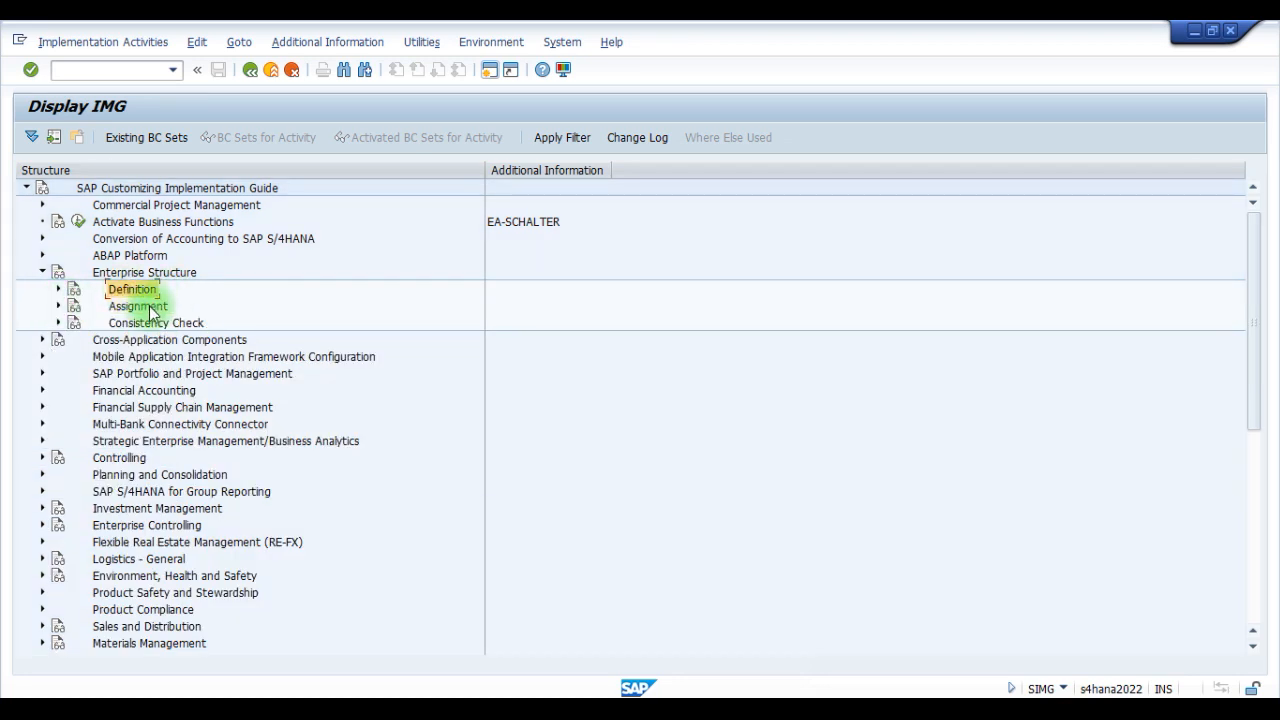
left_click(152, 307)
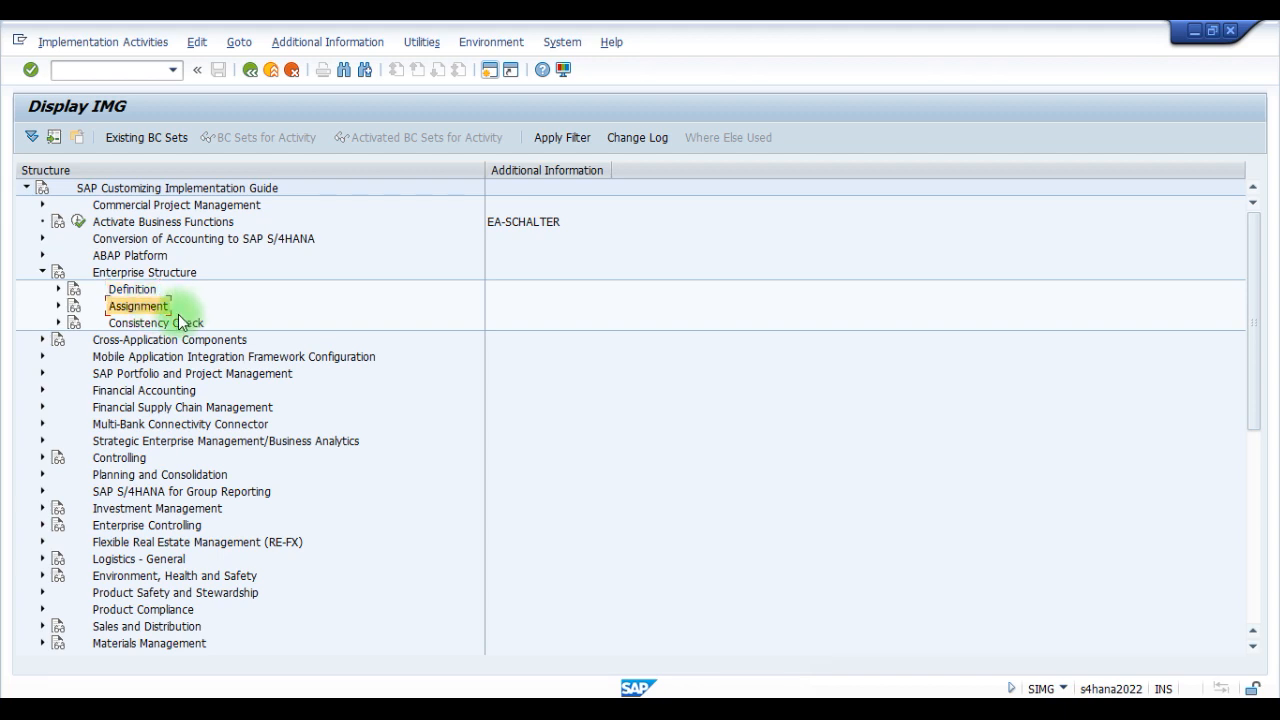
- Expand the main Controlling node down through General Controlling to its Organization activities
left_click(145, 458)
scroll(145, 458, "down", 3)
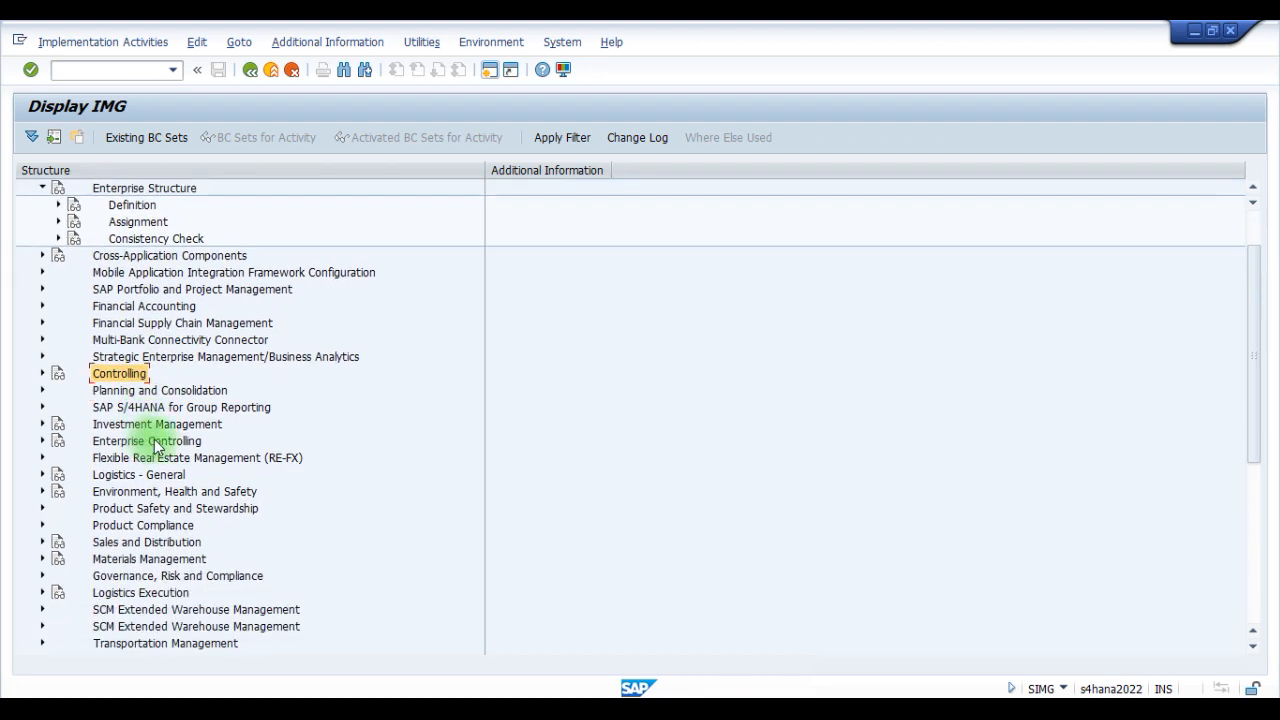
left_click(41, 374)
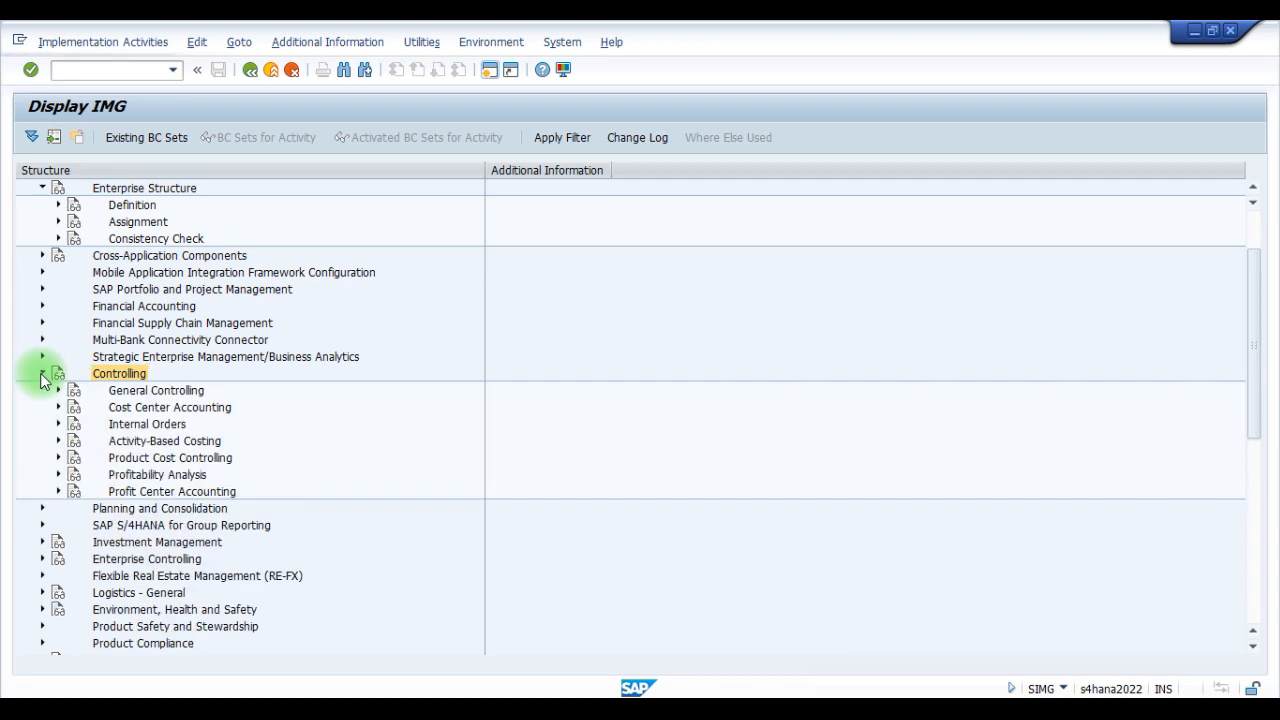
left_click(145, 394)
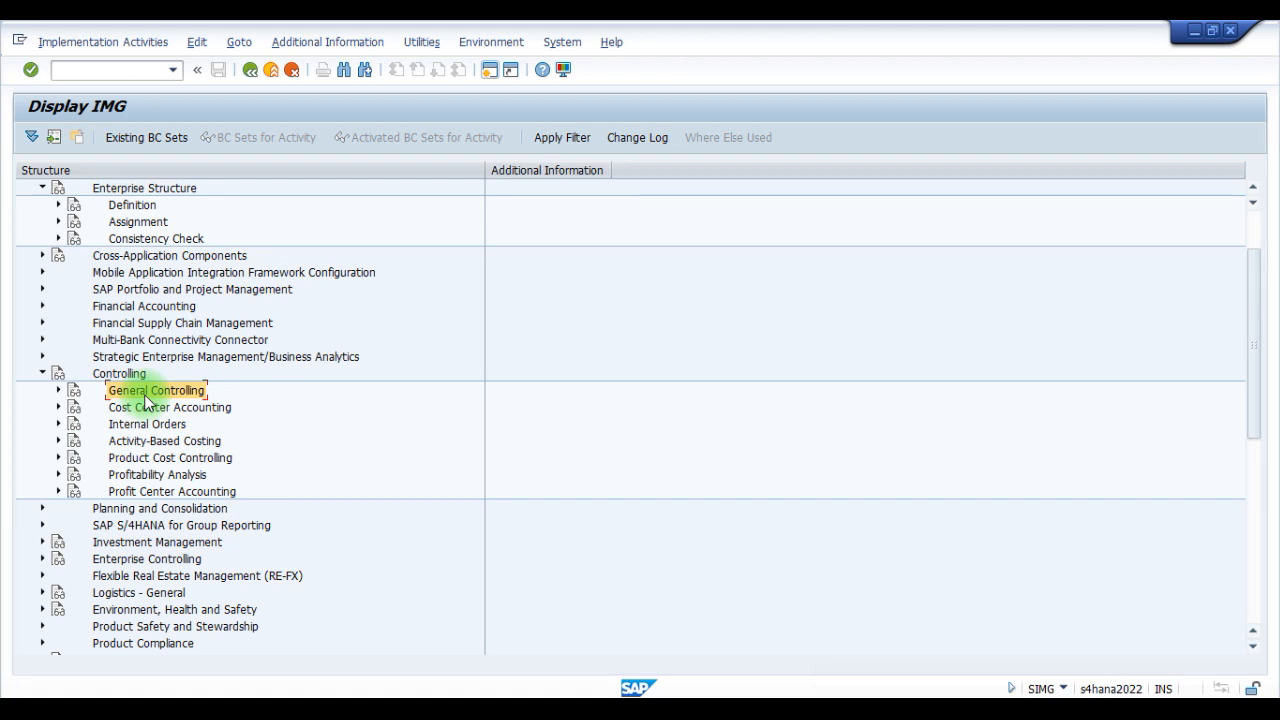
left_click(59, 391)
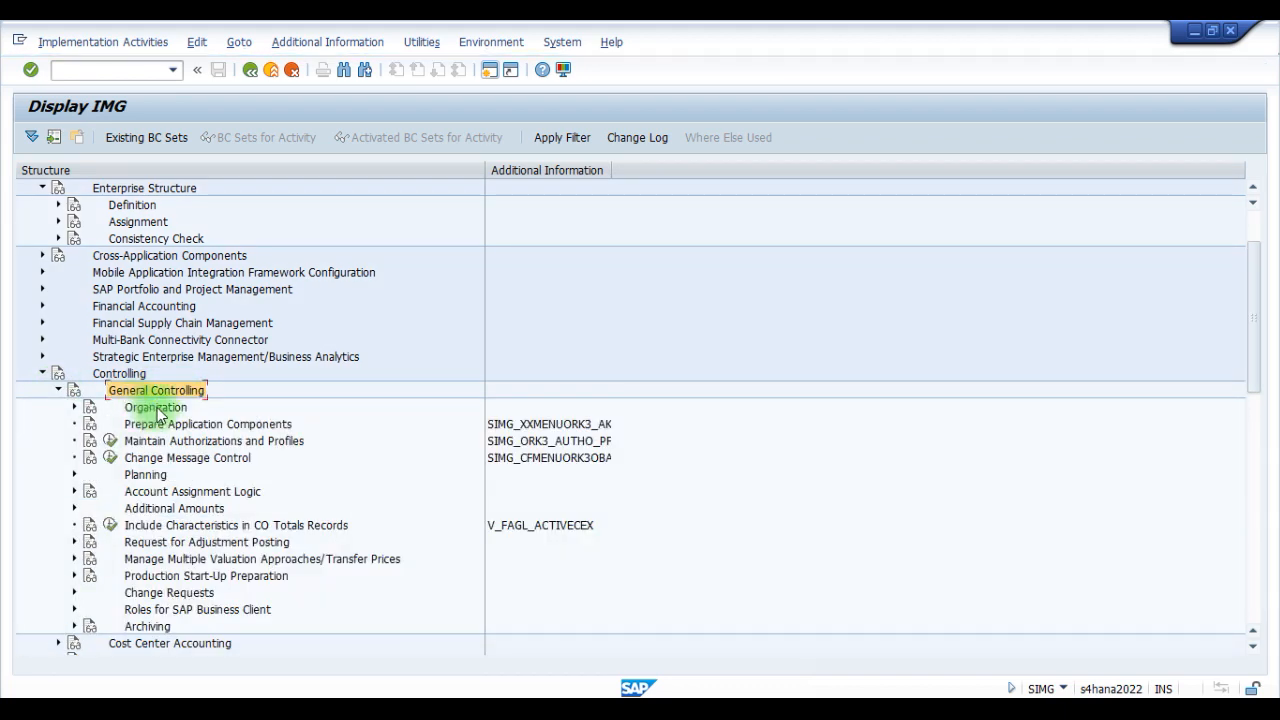
left_click(74, 408)
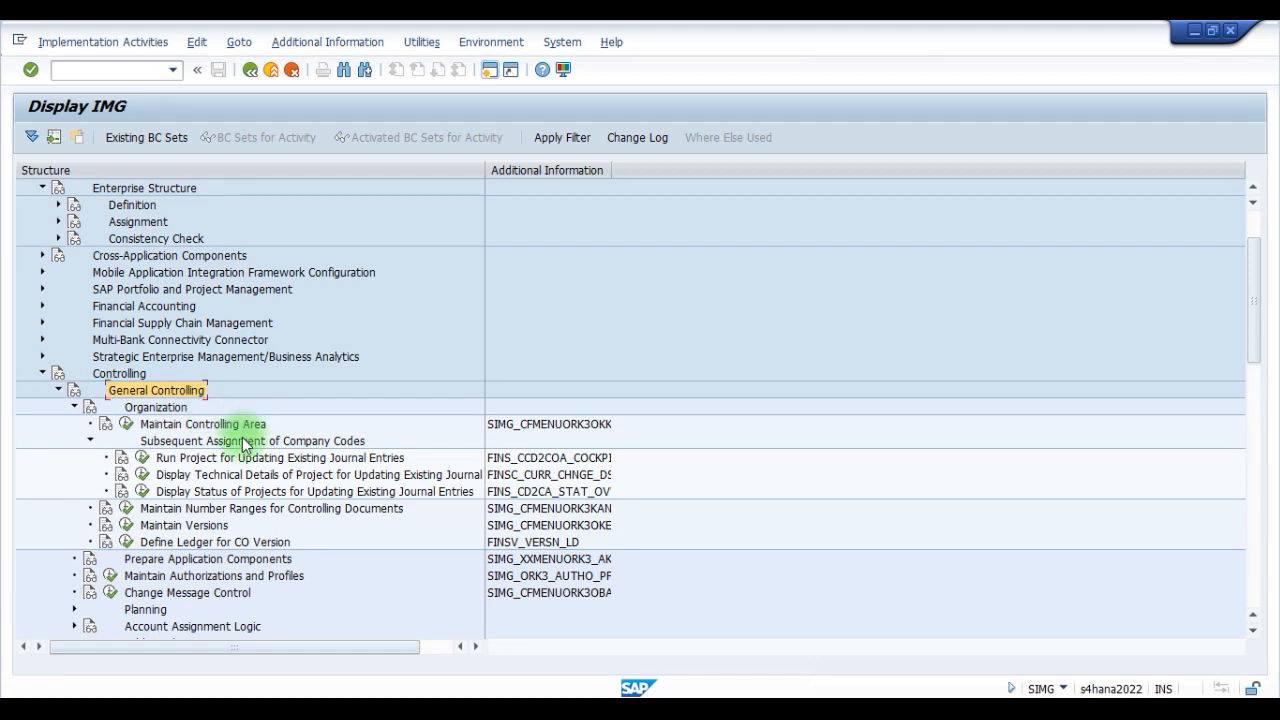
- Widen the Additional Information column slightly and open the Maintain Controlling Area activity under Organization
left_click(230, 425)
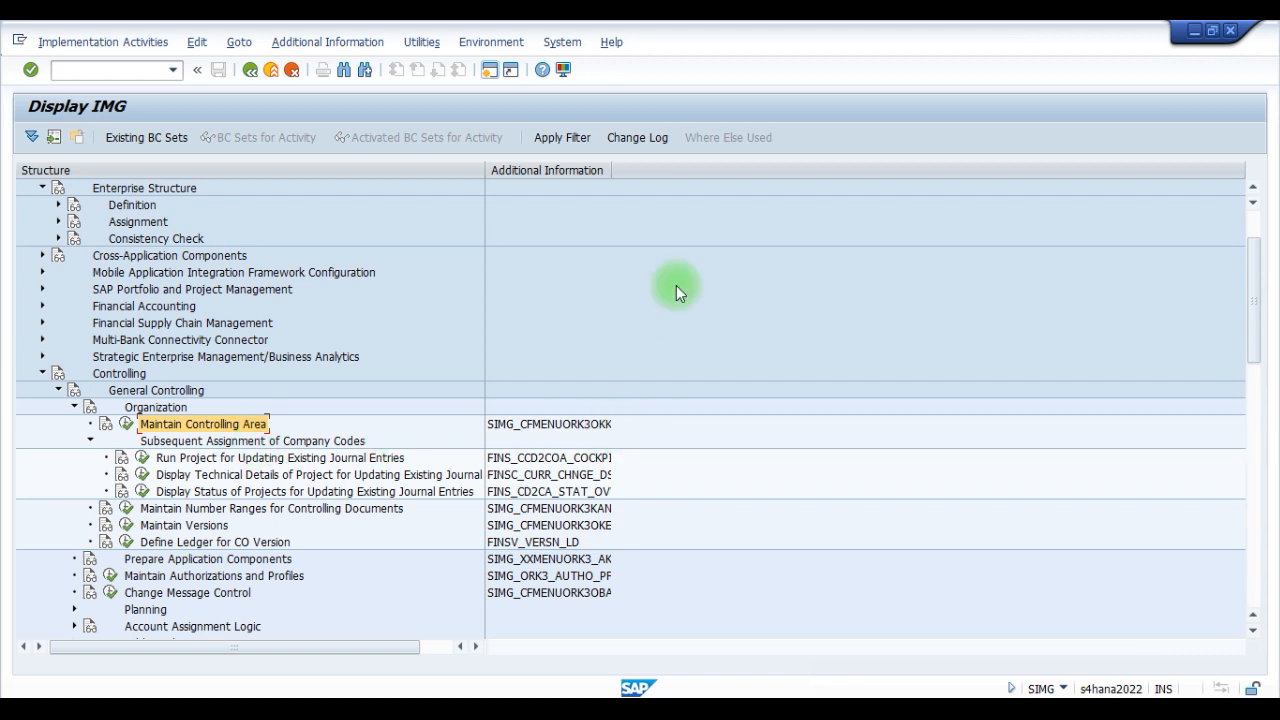
left_click_drag(612, 168, 646, 168)
left_click(126, 427)
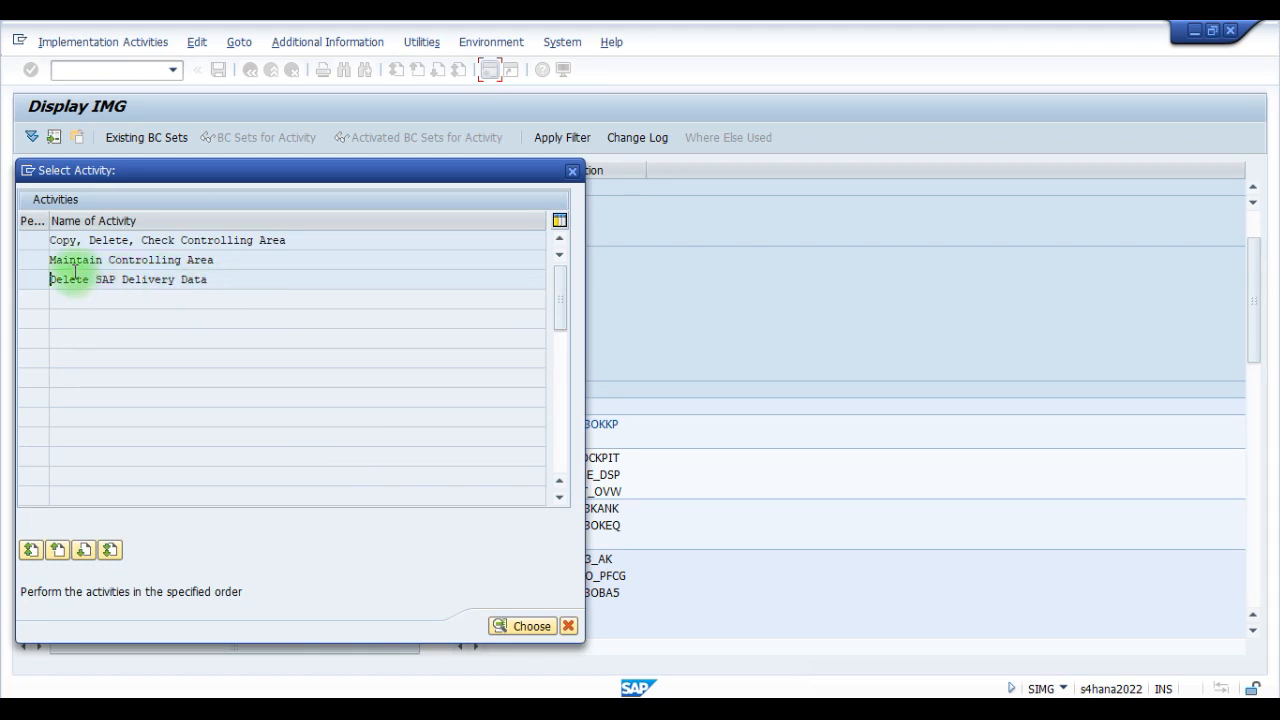
left_click(76, 260)
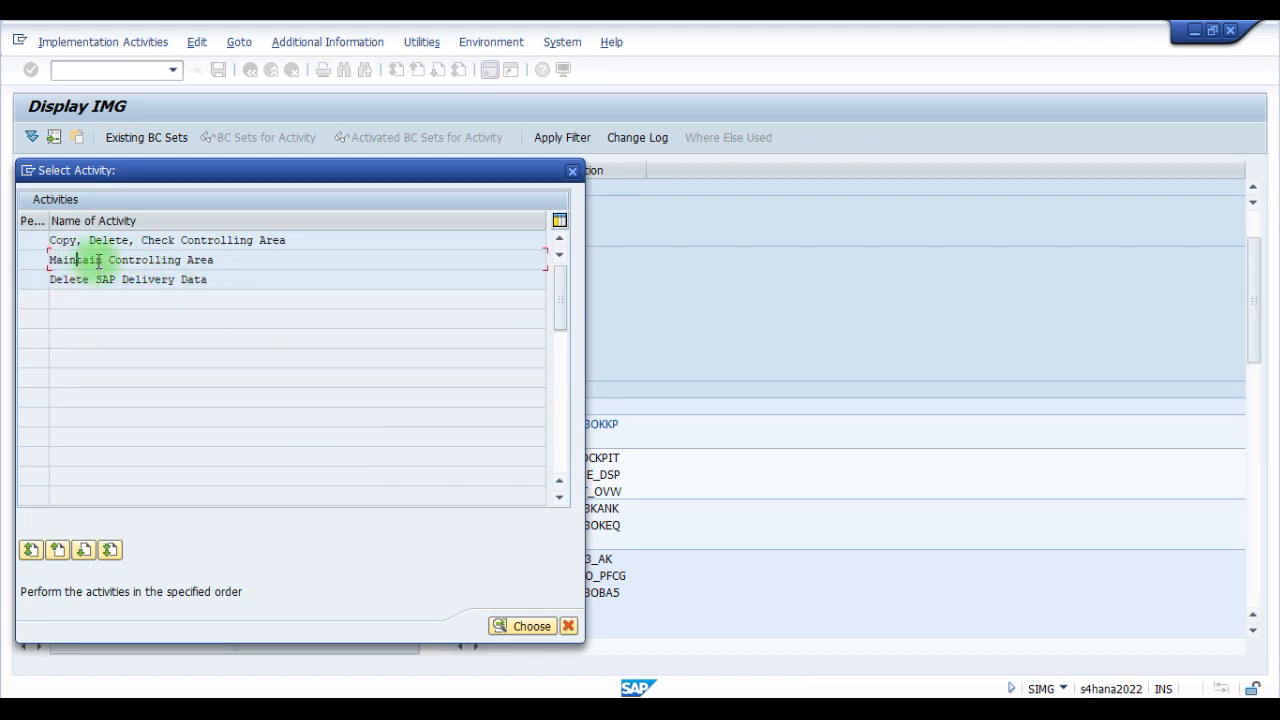
double_click(130, 260)
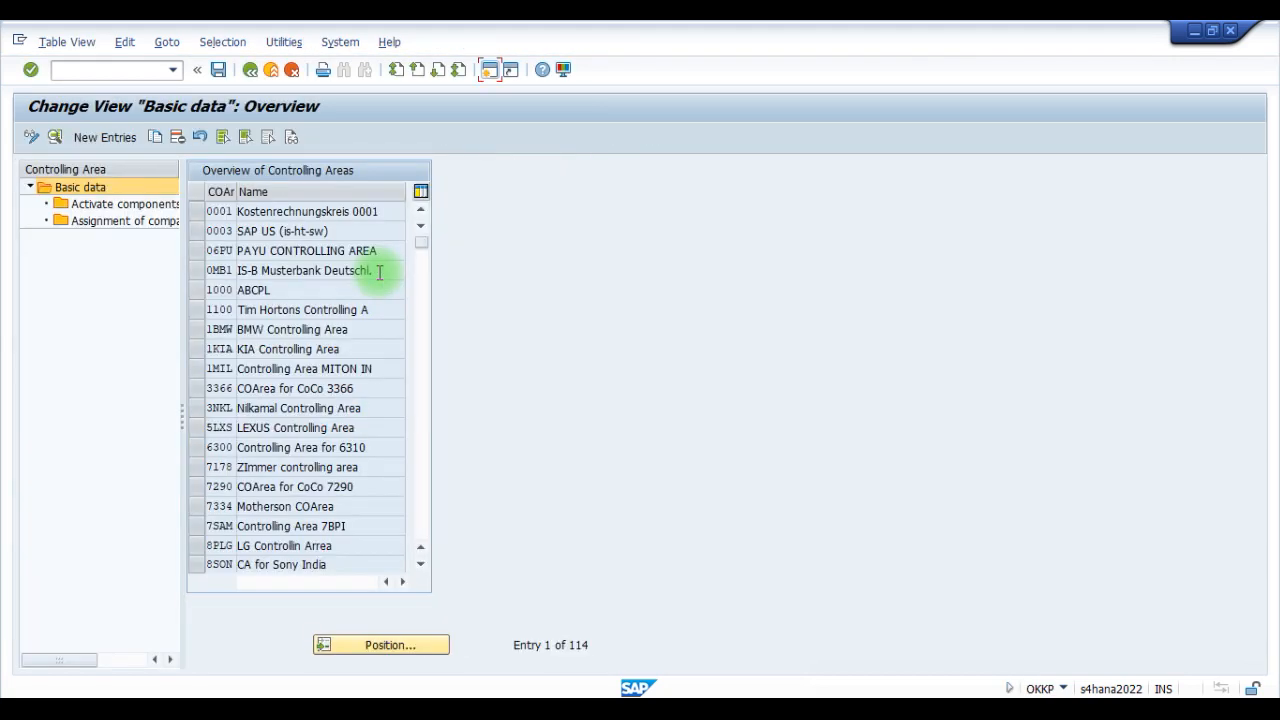
- Position the controlling area overview at the entry VOLV
left_click(376, 646)
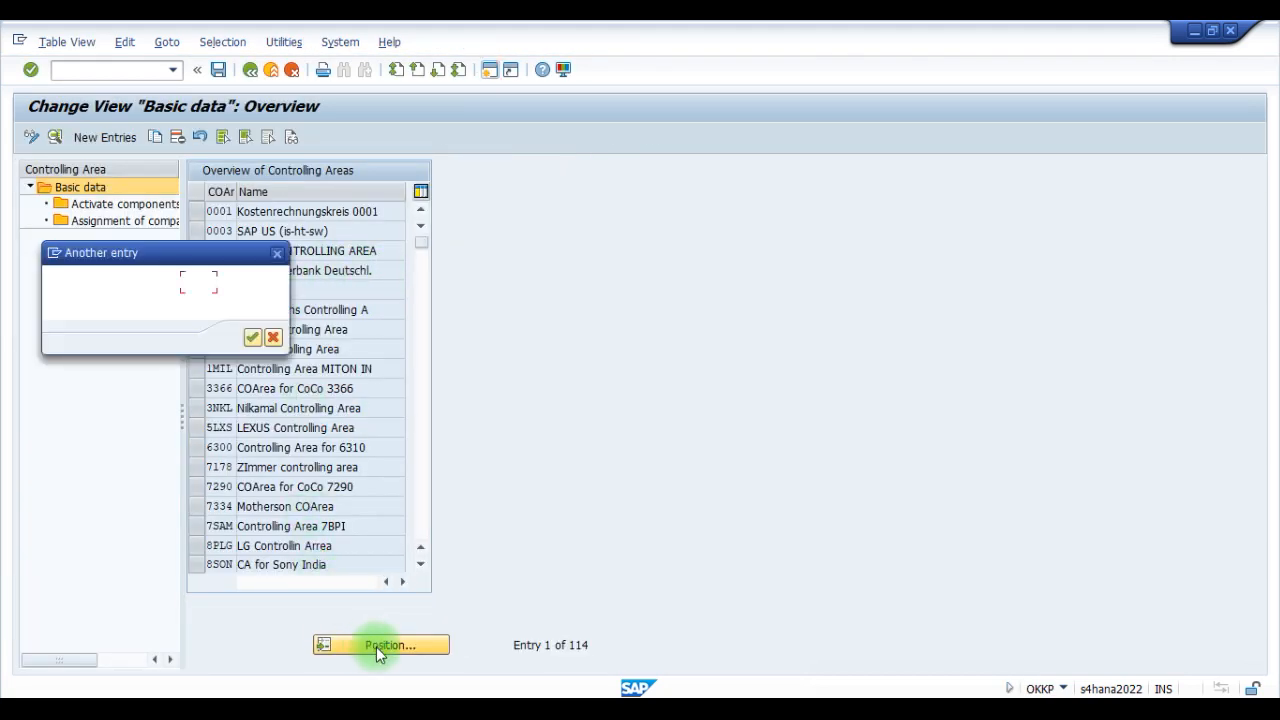
type("volv")
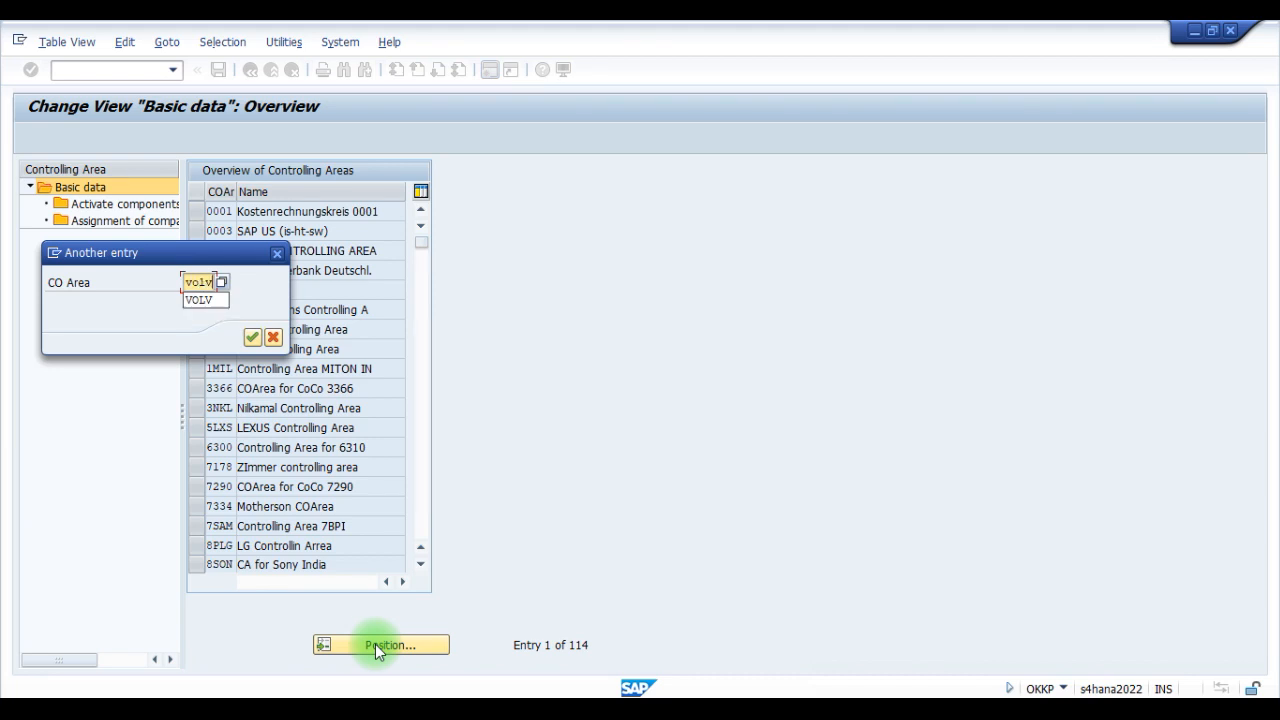
key("Return")
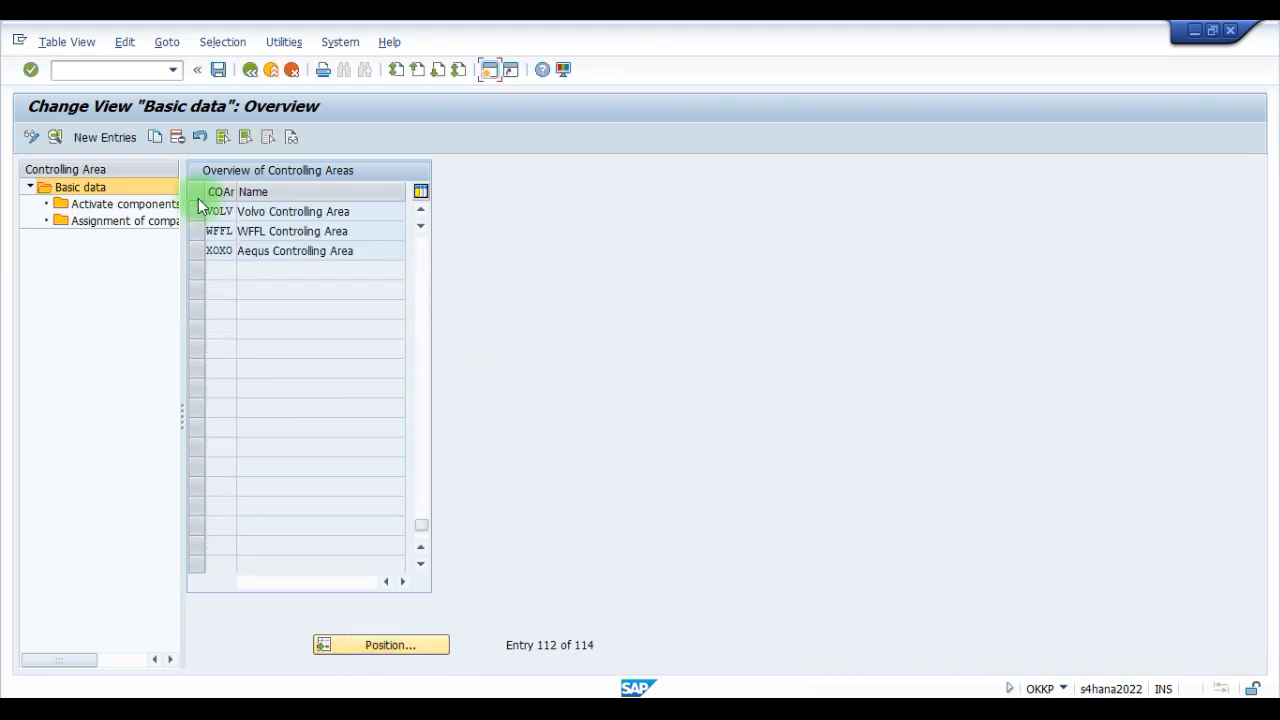
- Check the company code assignment of controlling area VOLV and return to the overview of controlling areas
left_click(198, 212)
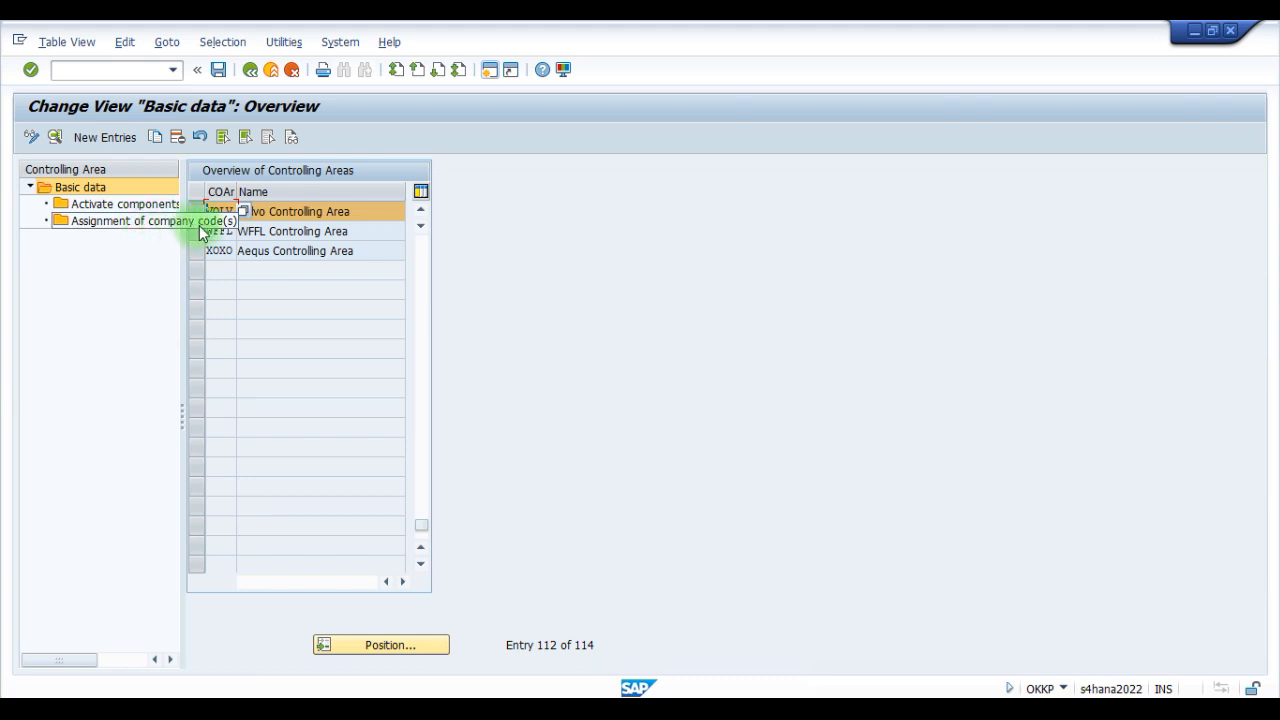
left_click(100, 222)
left_click(320, 272)
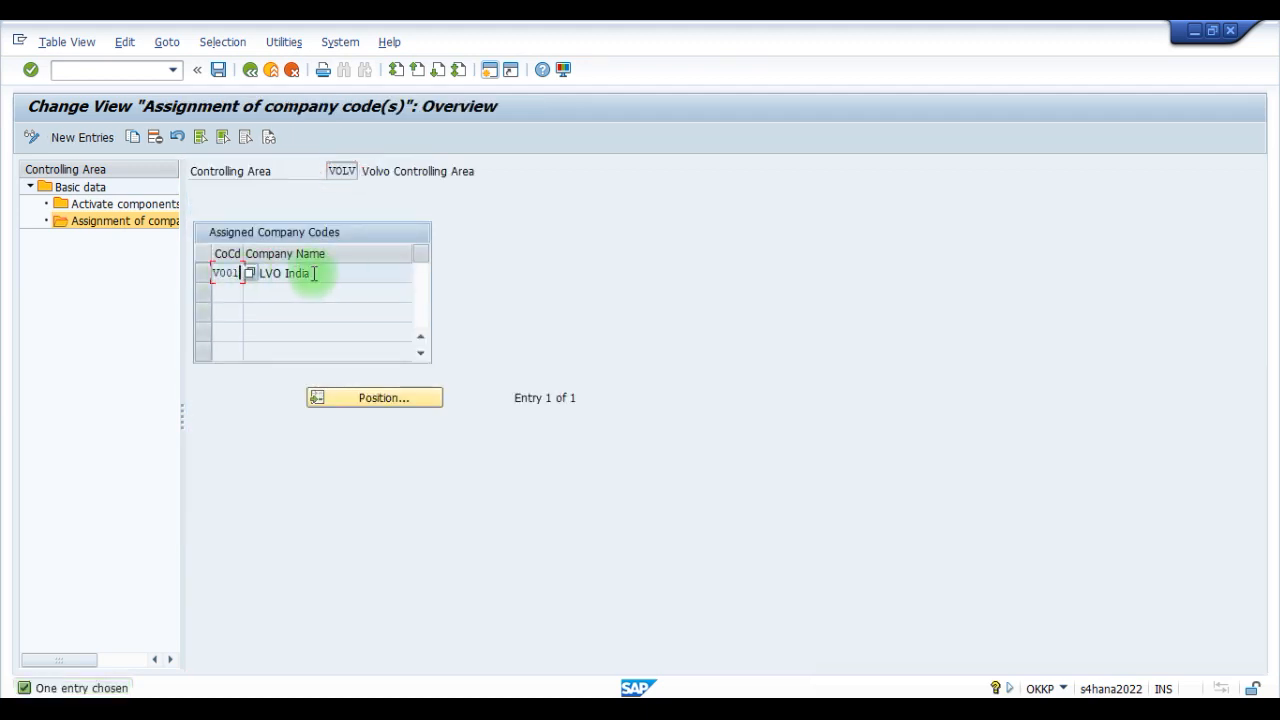
left_click(250, 69)
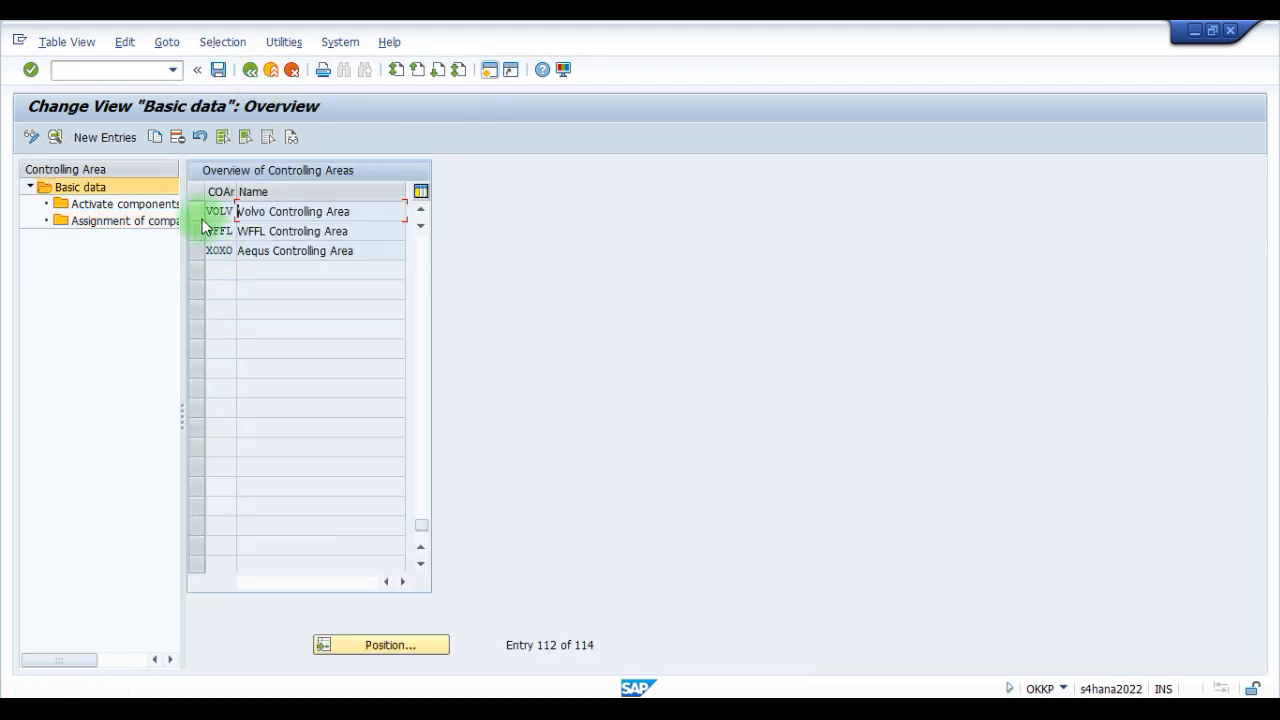
- Create a new entry under Activate components/control indicators for controlling area VOLV, starting from fiscal year 2023
left_click(200, 213)
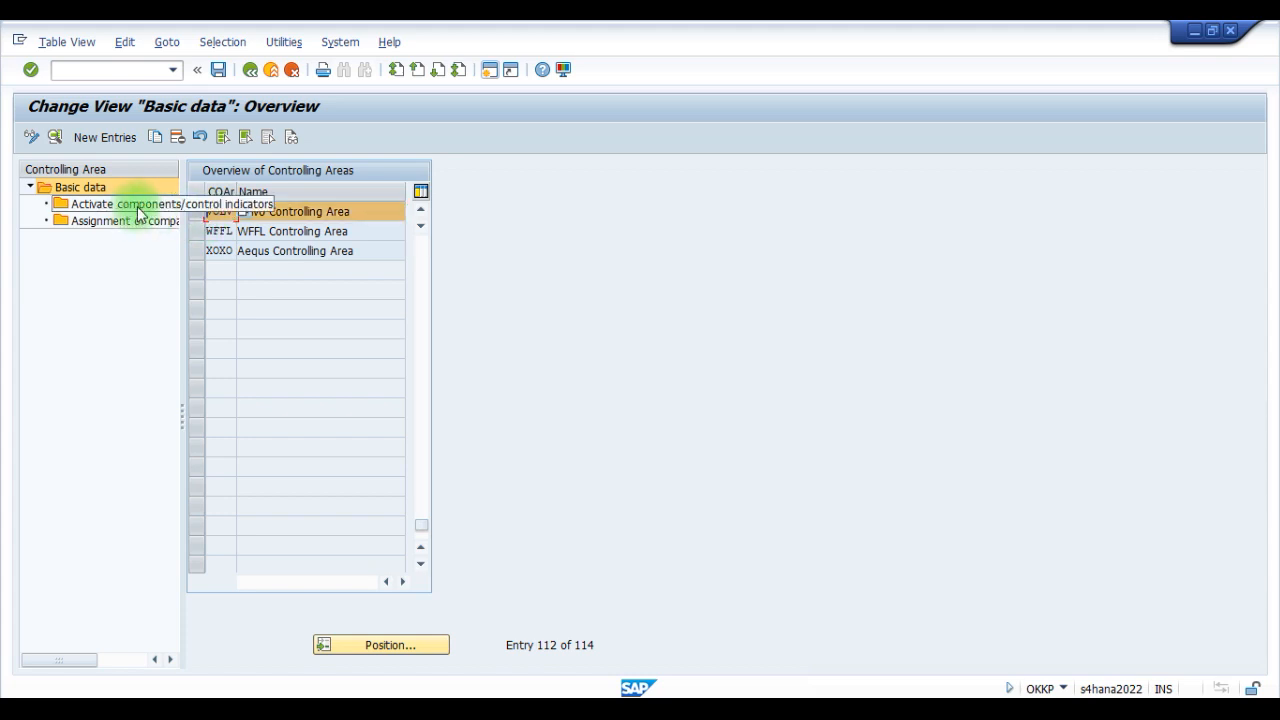
double_click(138, 207)
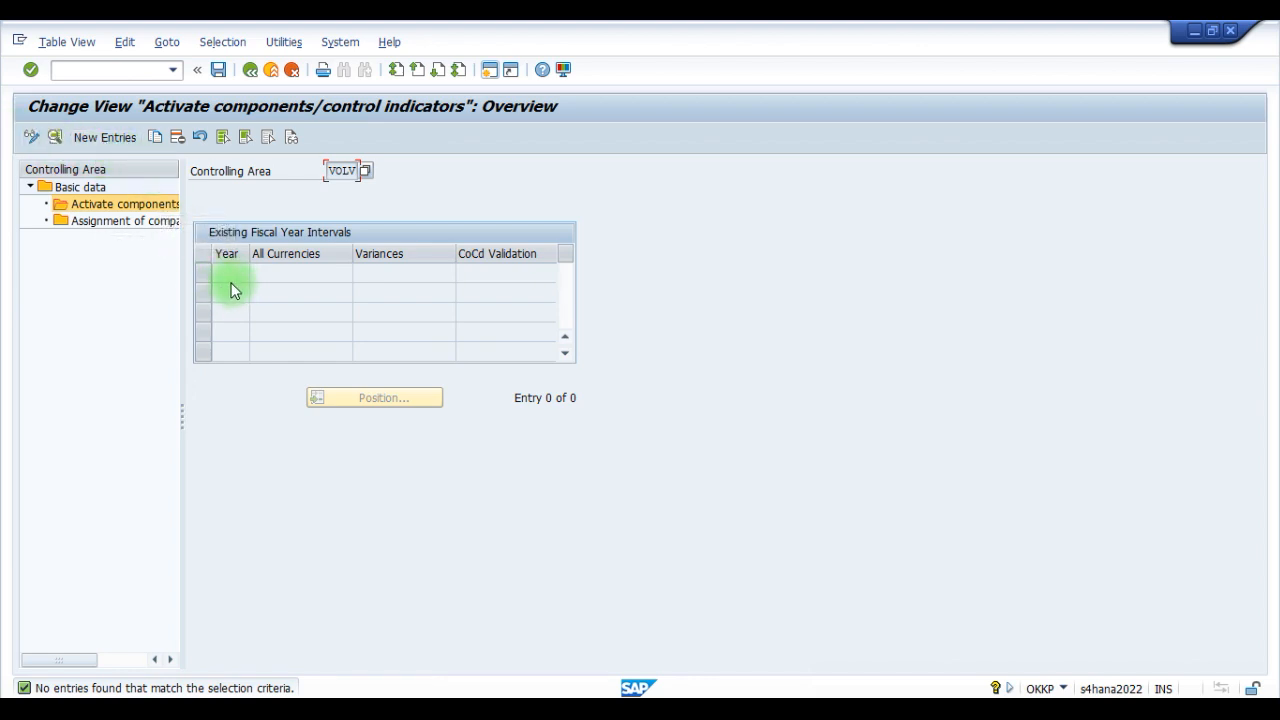
left_click(100, 137)
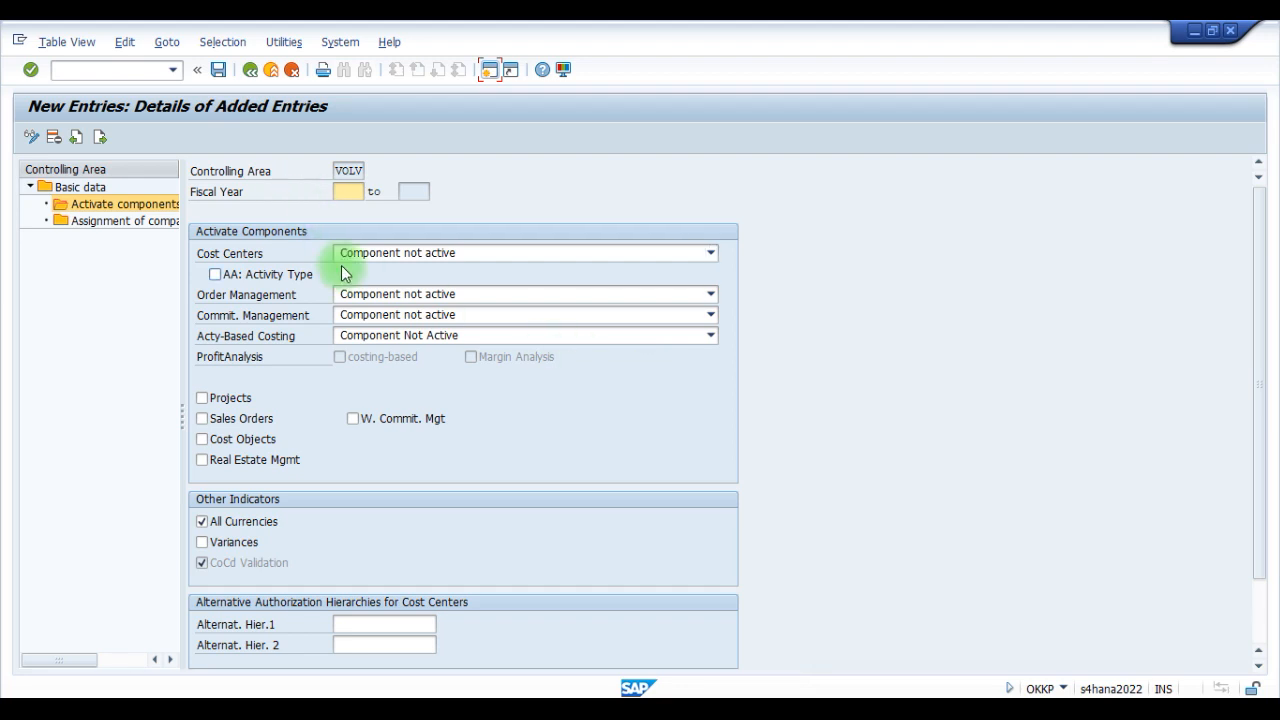
scroll(425, 485, "down", 2)
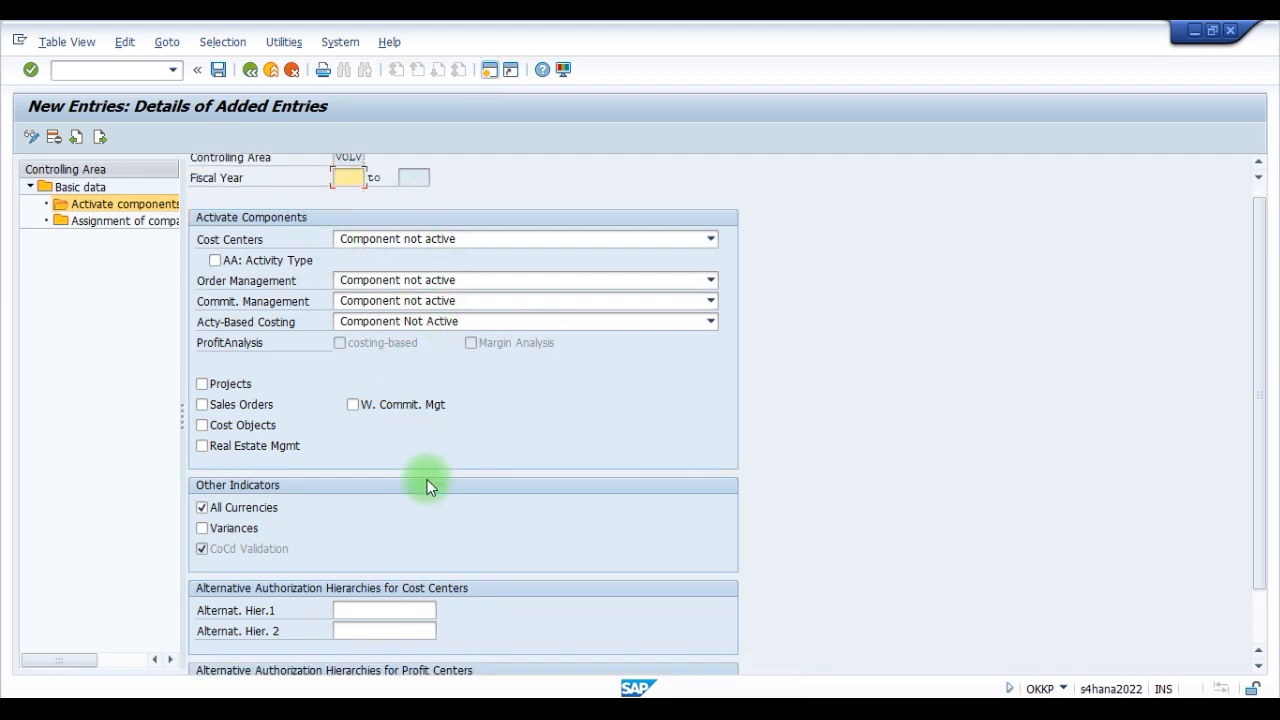
scroll(430, 476, "up", 2)
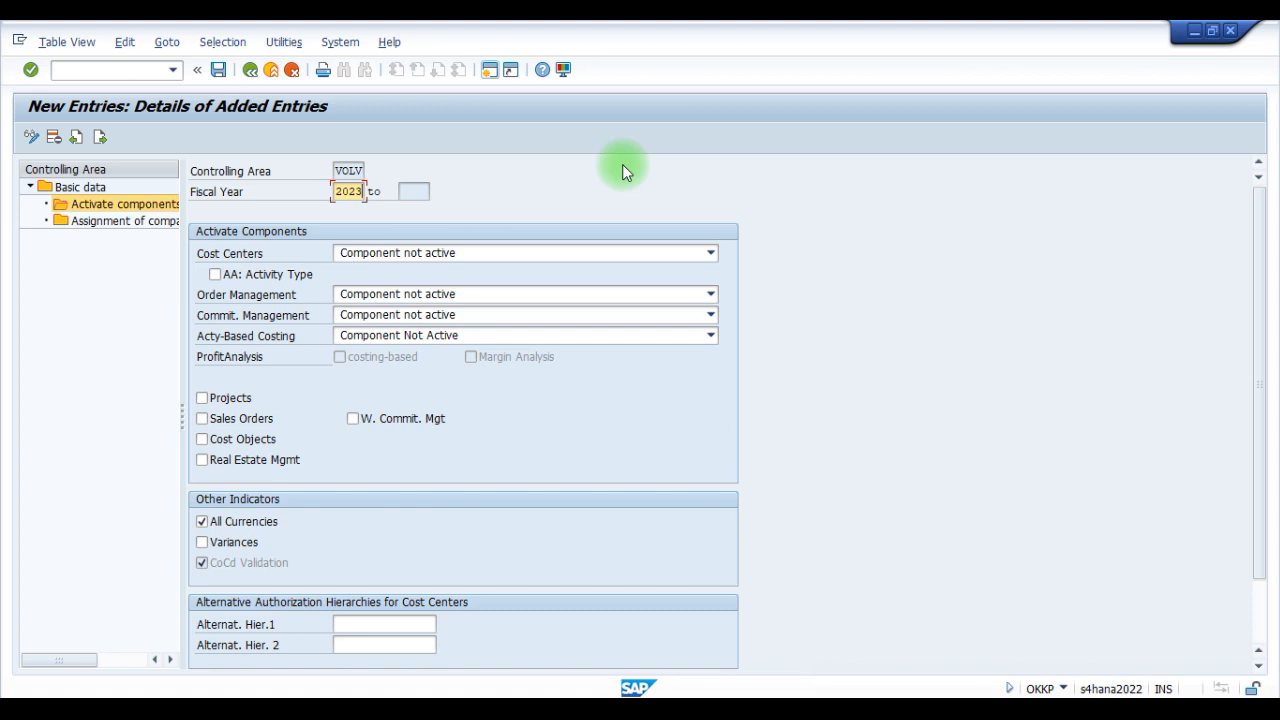
key("Return")
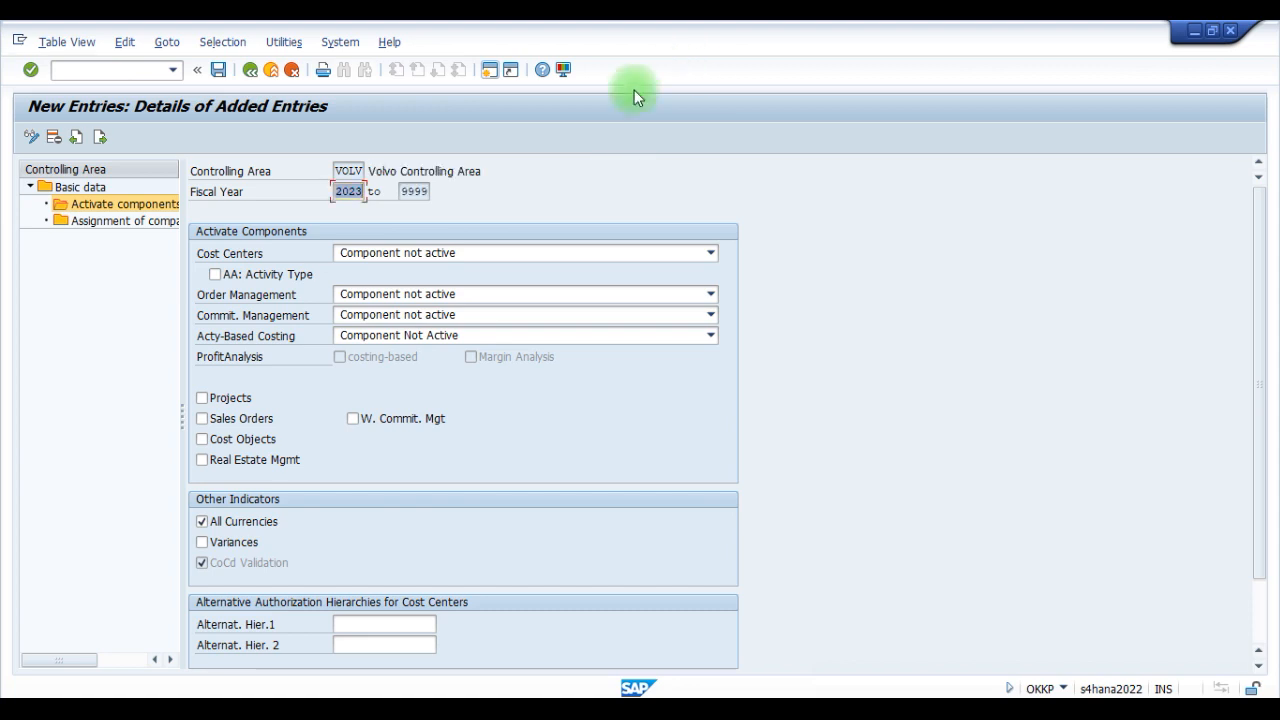
left_click(413, 193)
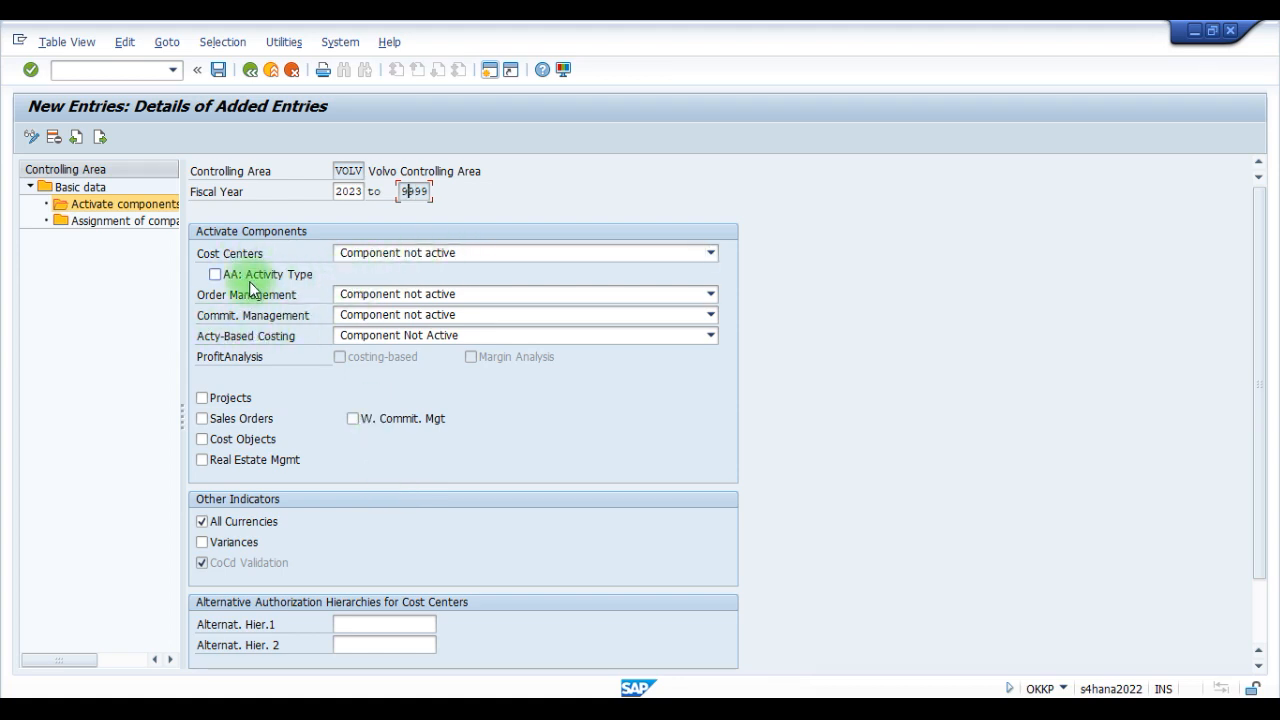
- Set Cost Centers, Order Management and Commitment Management to component active for controlling area VOLV
left_click(432, 256)
left_click(383, 288)
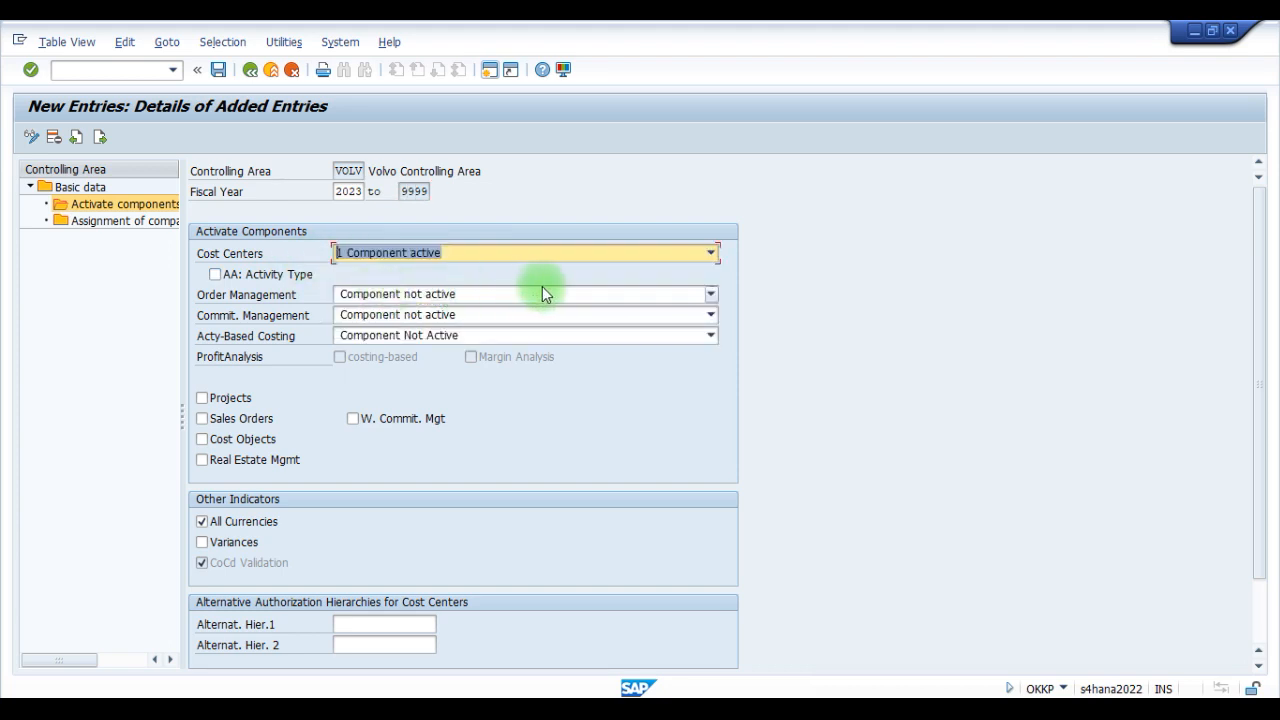
left_click(378, 294)
left_click(402, 328)
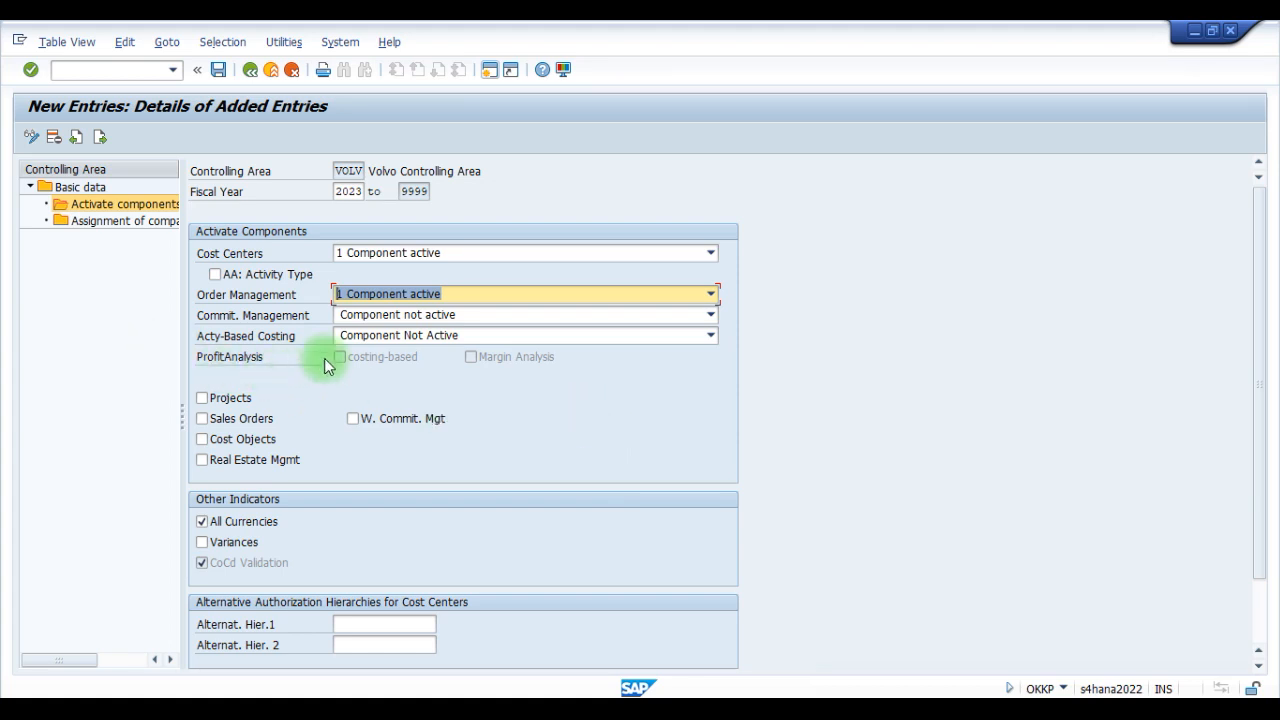
left_click(384, 320)
left_click(380, 348)
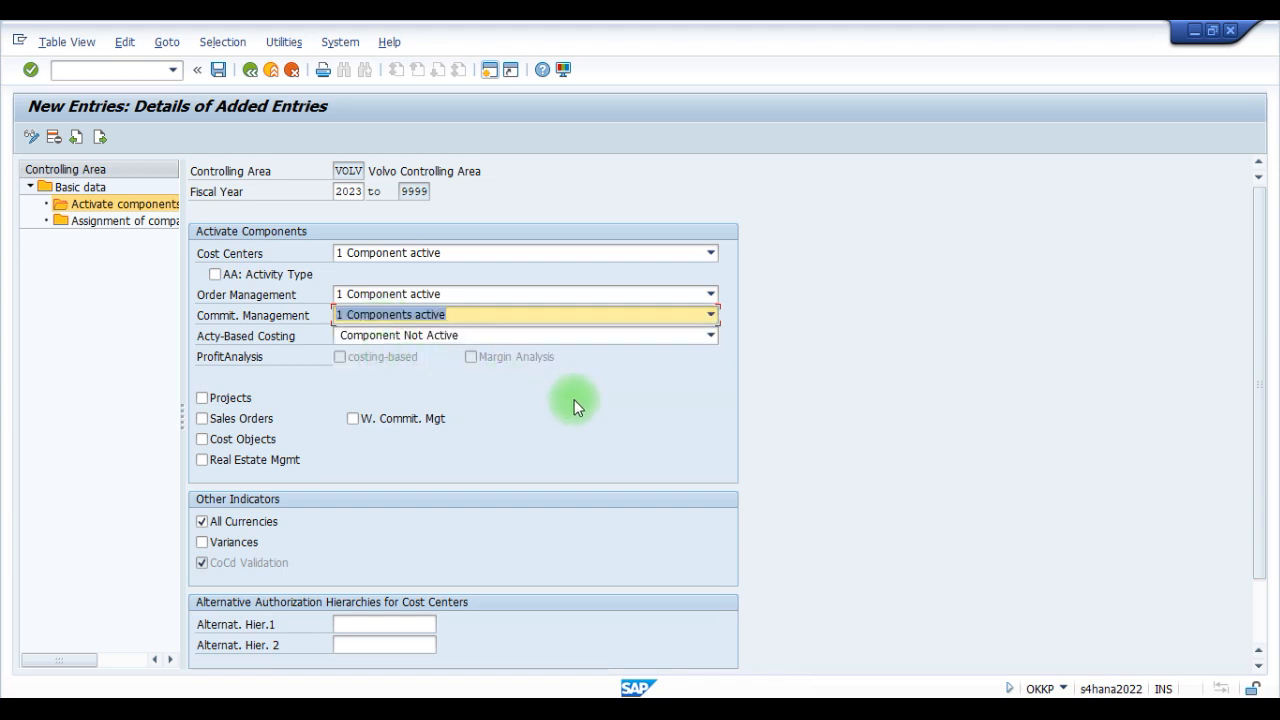
- Save the new control indicator entry for VOLV and acknowledge the dialogs raised by saving
left_click_drag(1266, 323, 1266, 429)
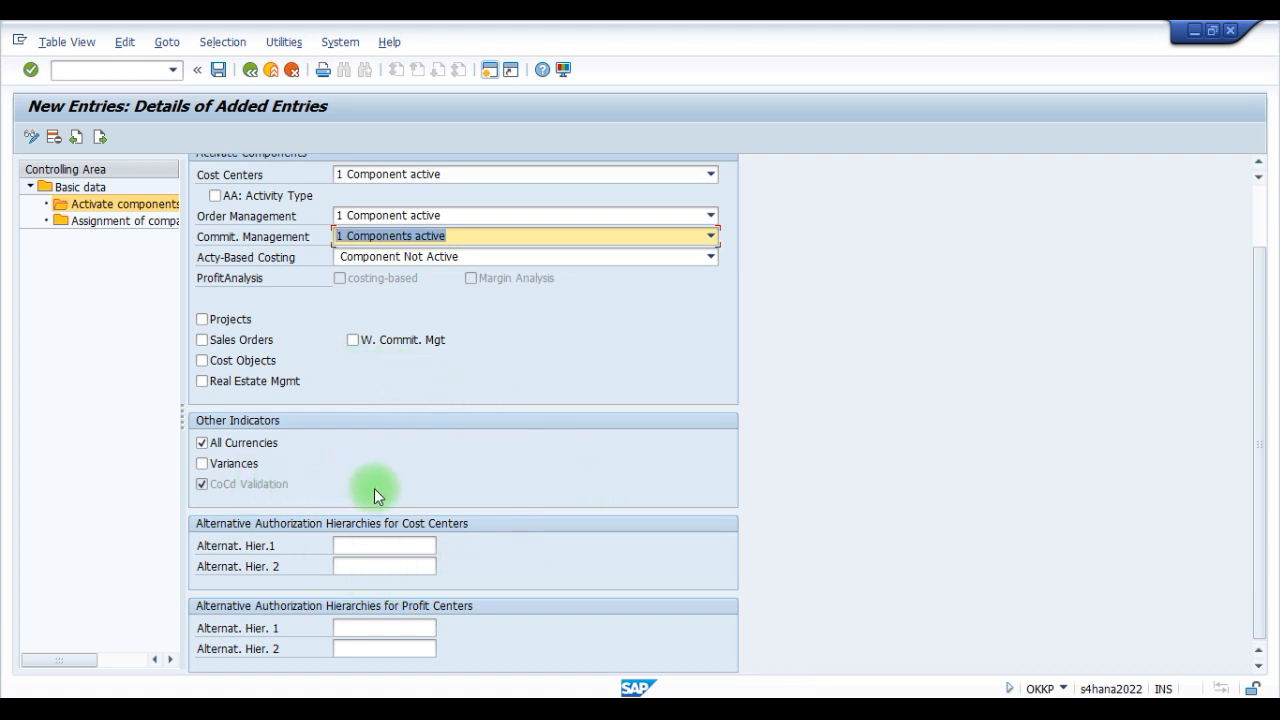
left_click(1182, 692)
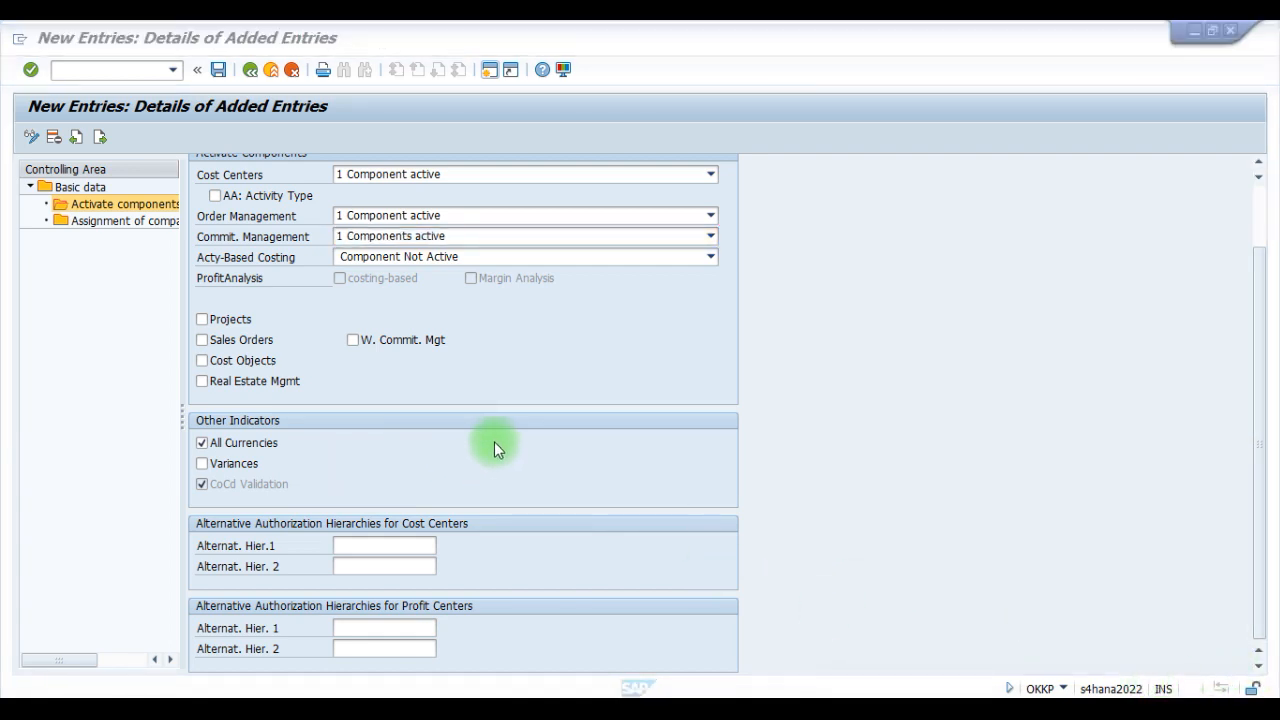
left_click(221, 77)
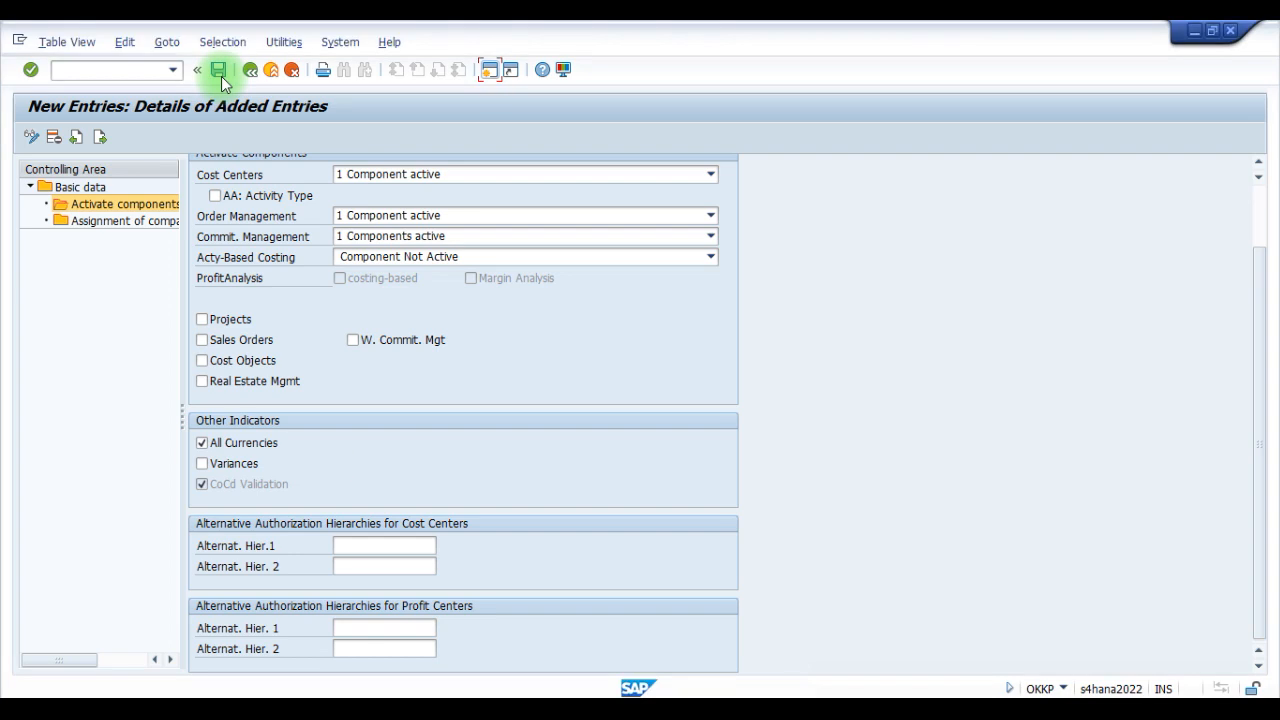
left_click(276, 338)
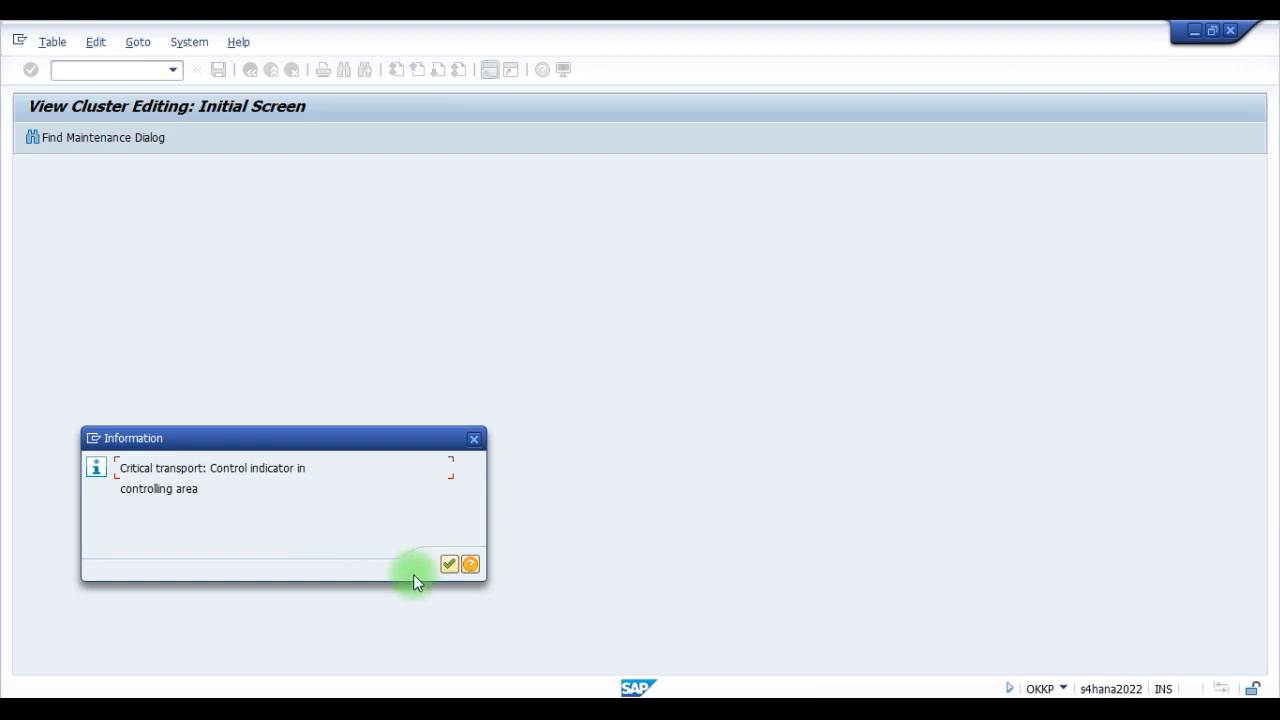
left_click(448, 570)
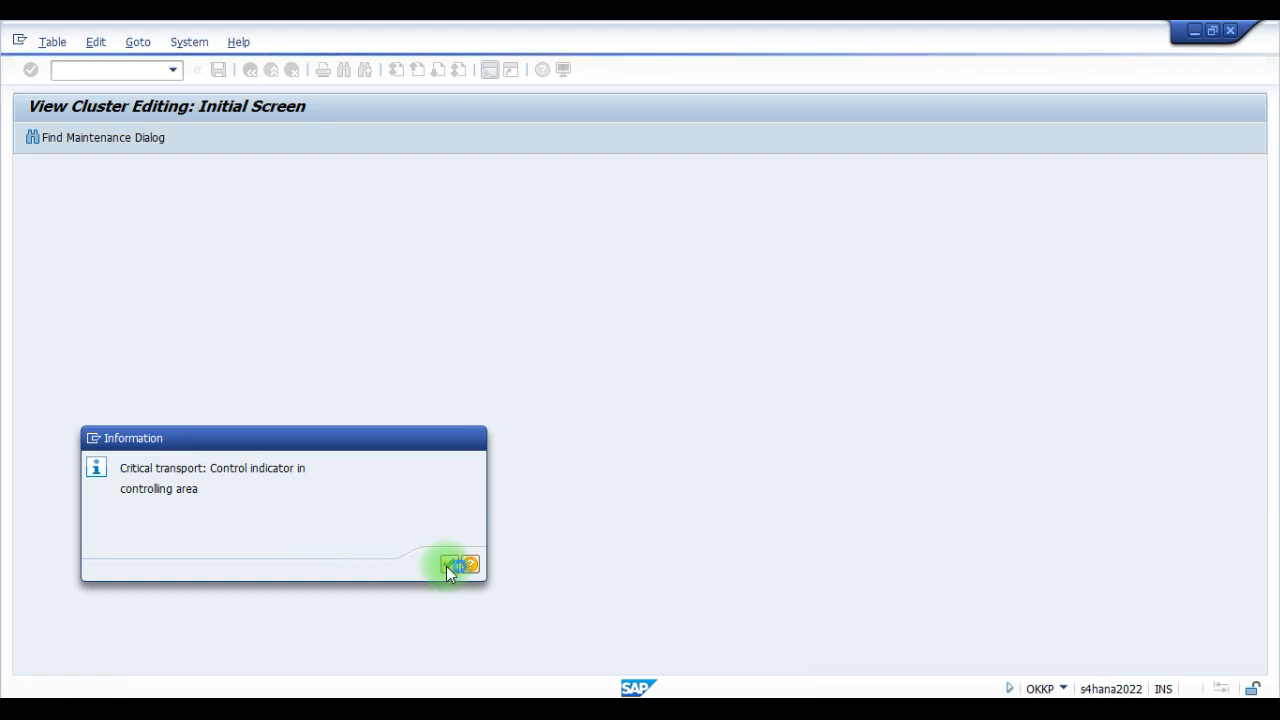
left_click(102, 586)
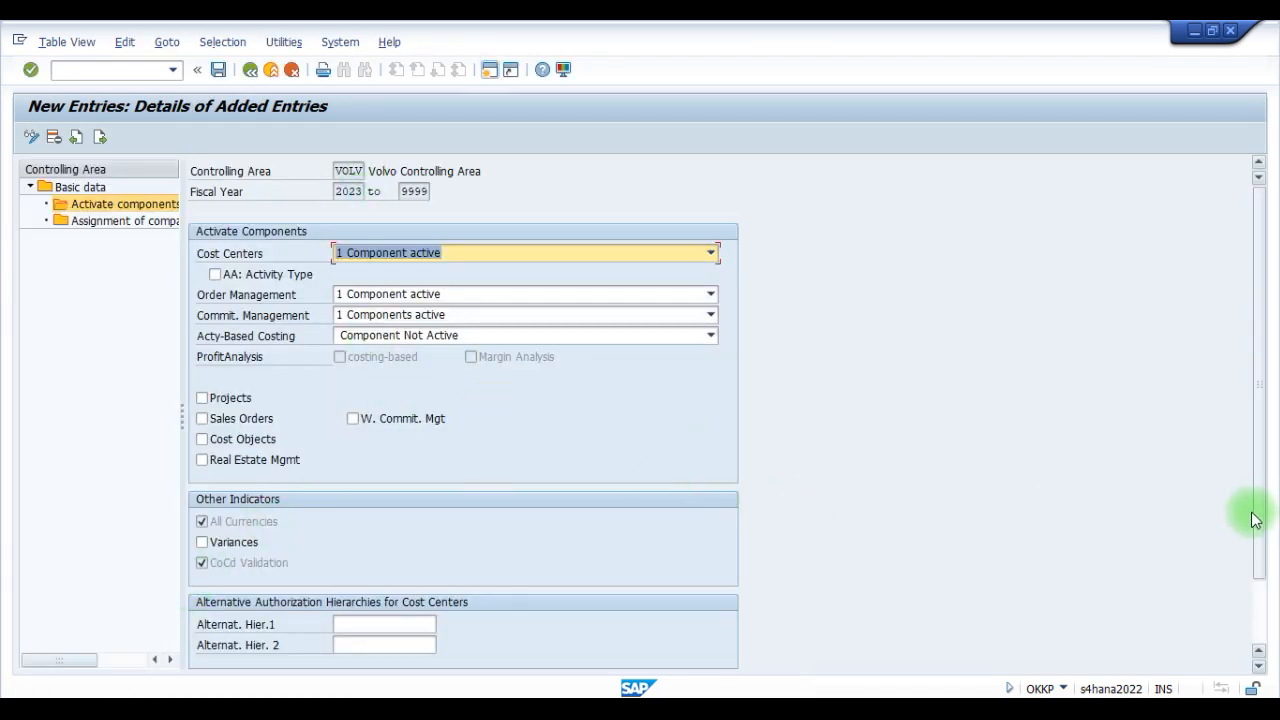
- Save the VOLV control indicators once more and leave the Maintain Controlling Area activity back to the IMG structure
left_click_drag(1266, 530, 1275, 625)
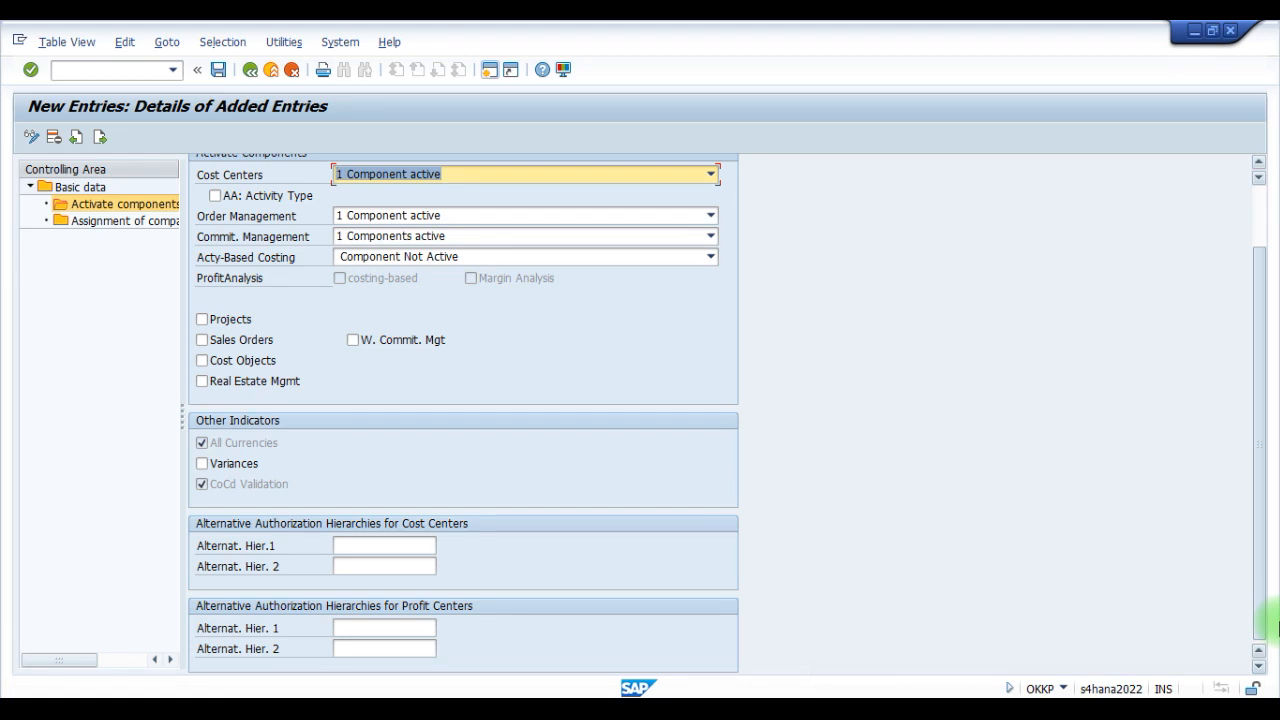
left_click_drag(1275, 625, 1268, 560)
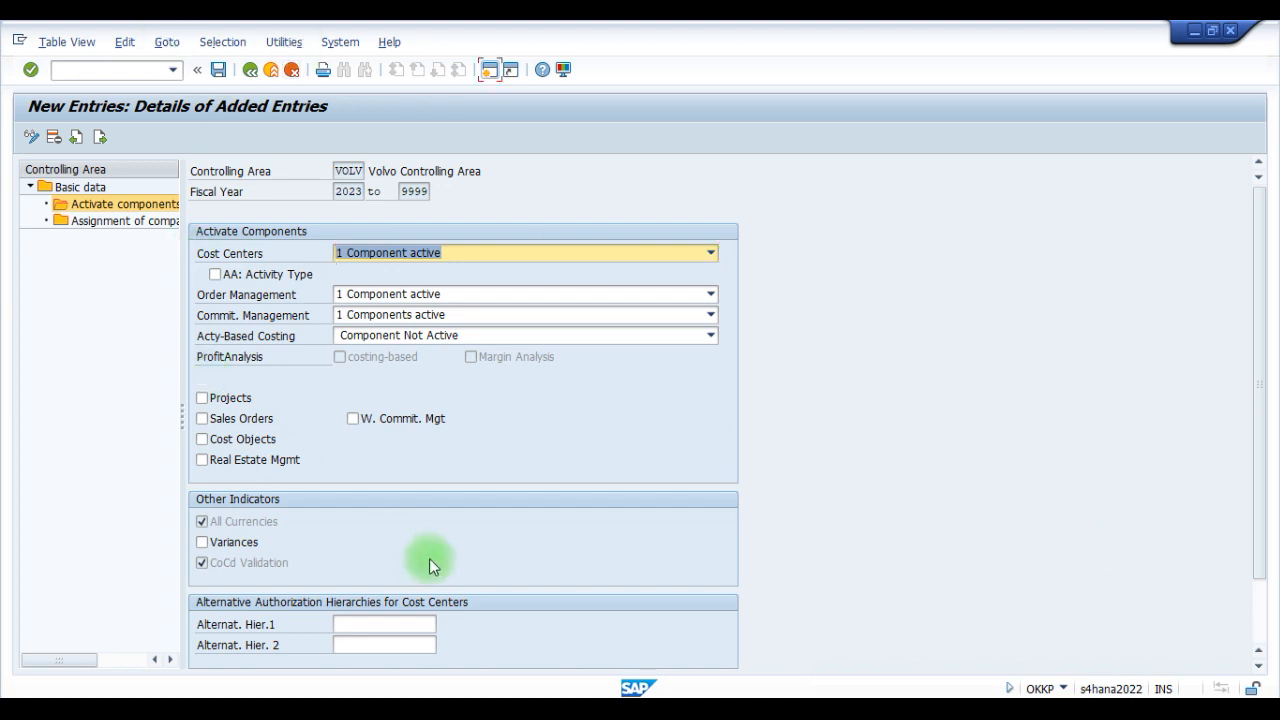
scroll(360, 575, "down", 3)
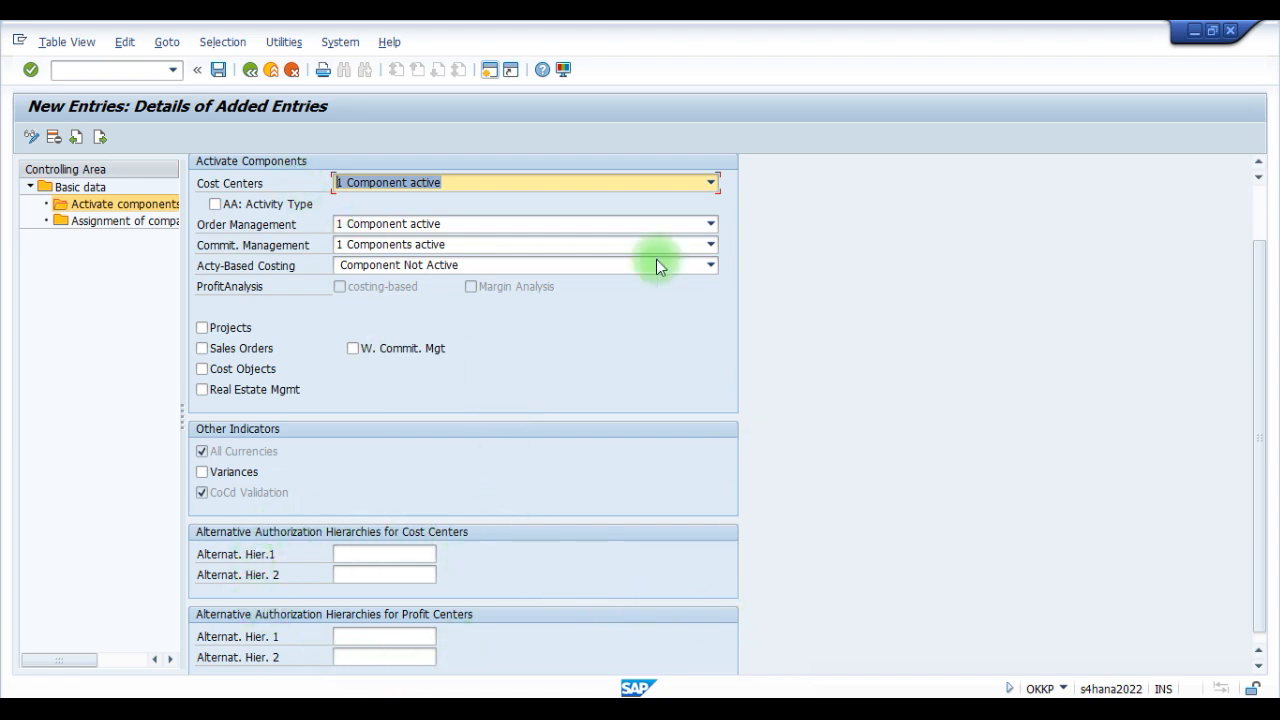
left_click(220, 68)
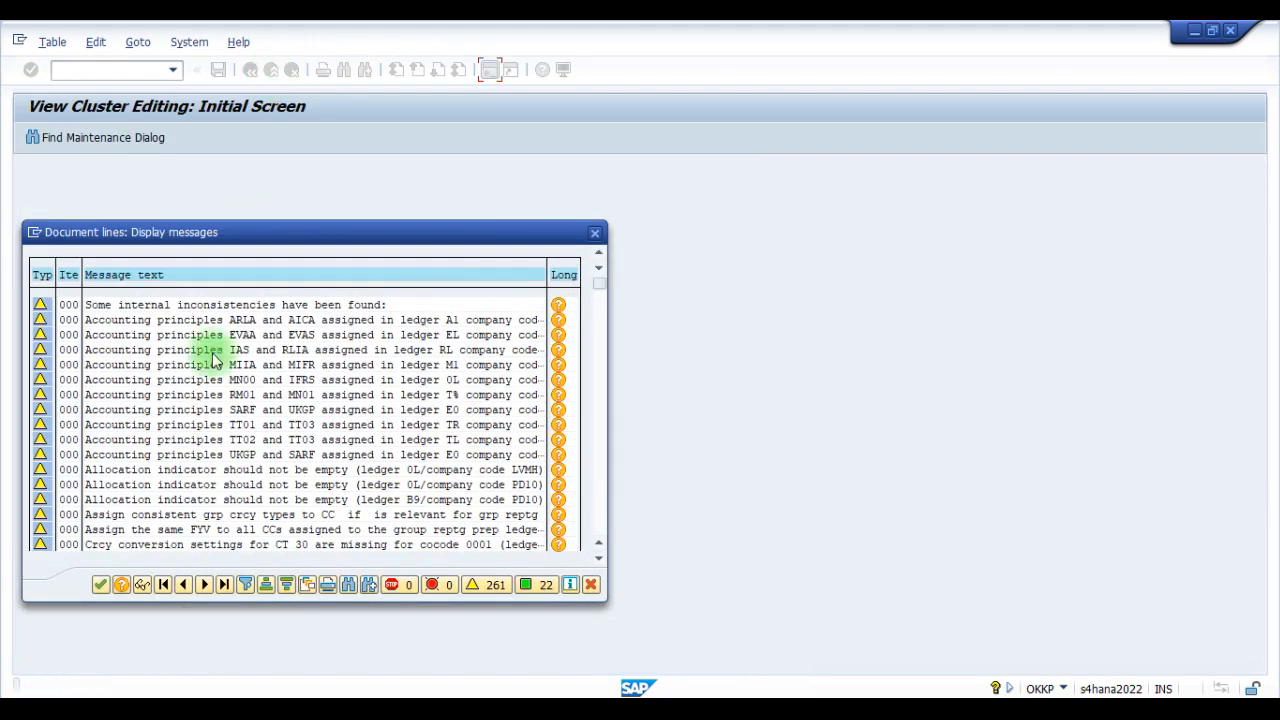
left_click(101, 584)
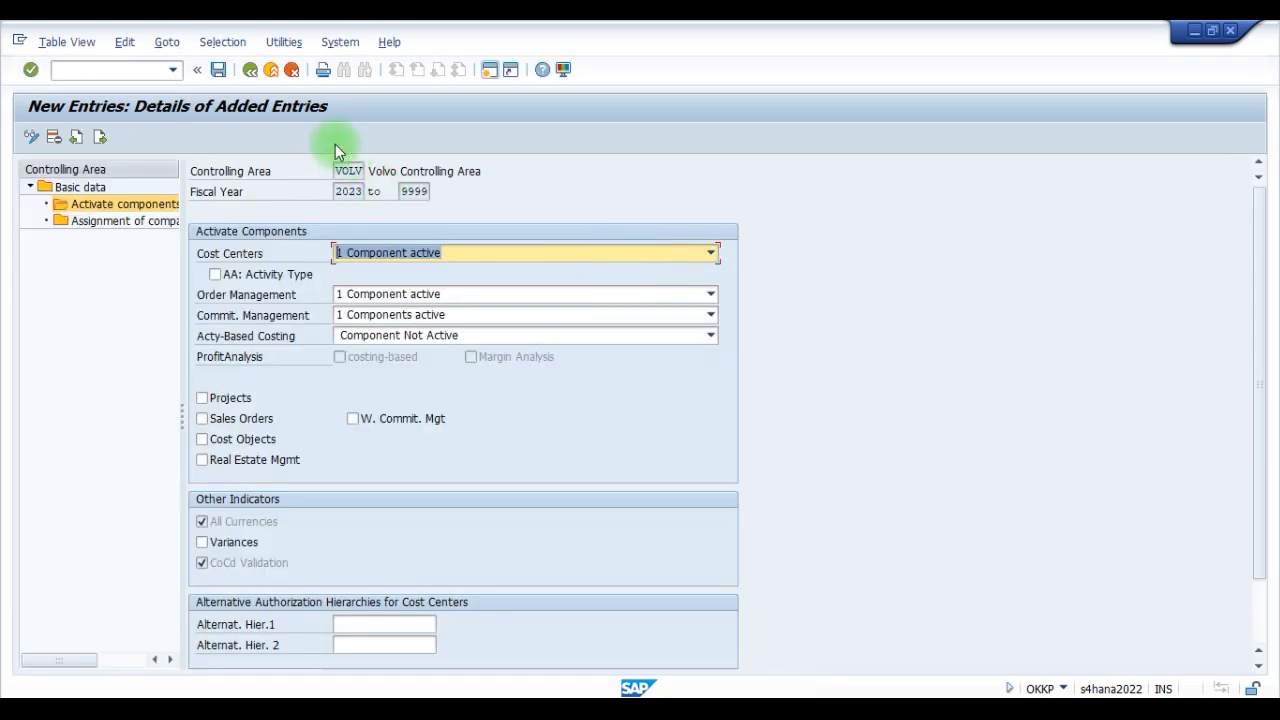
left_click(271, 72)
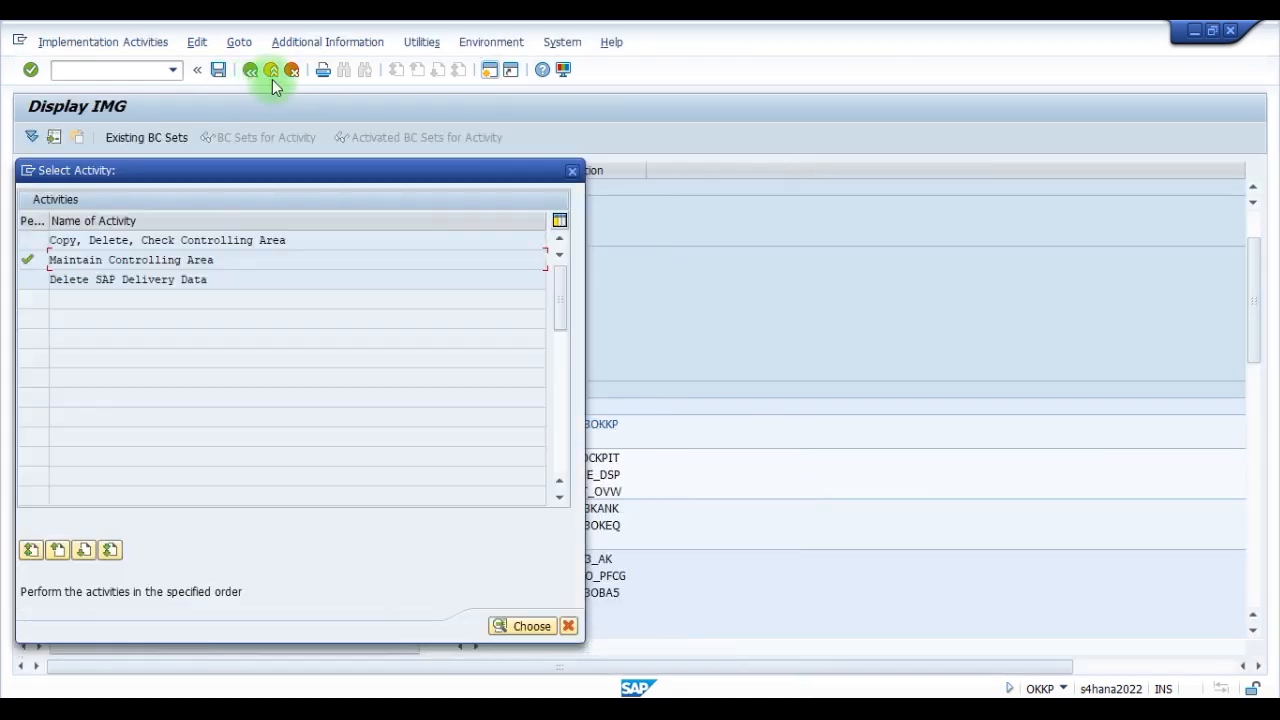
left_click(577, 172)
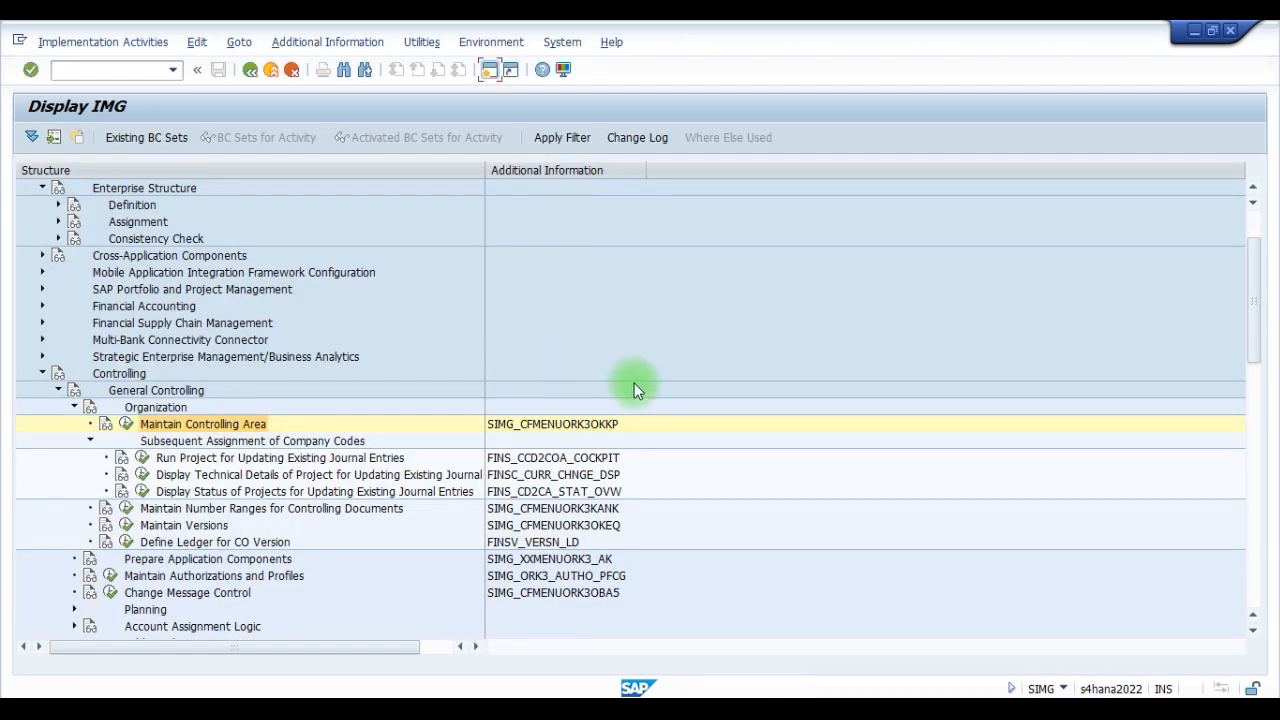